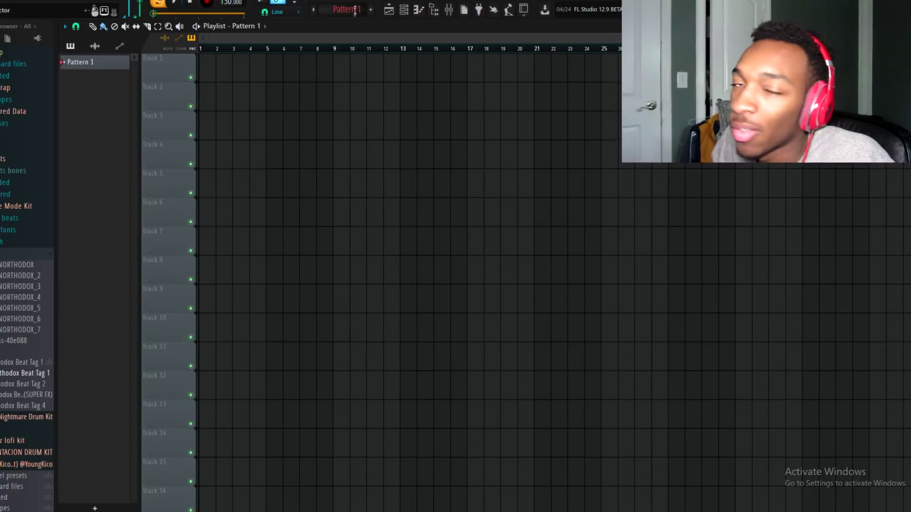
Replace the Kick channel with the reFX Nexus plugin and load its Arena Ambience preset from the Piano category
{"action": "left_click", "coordinate": [419, 9]}
{"action": "left_click", "coordinate": [407, 10]}
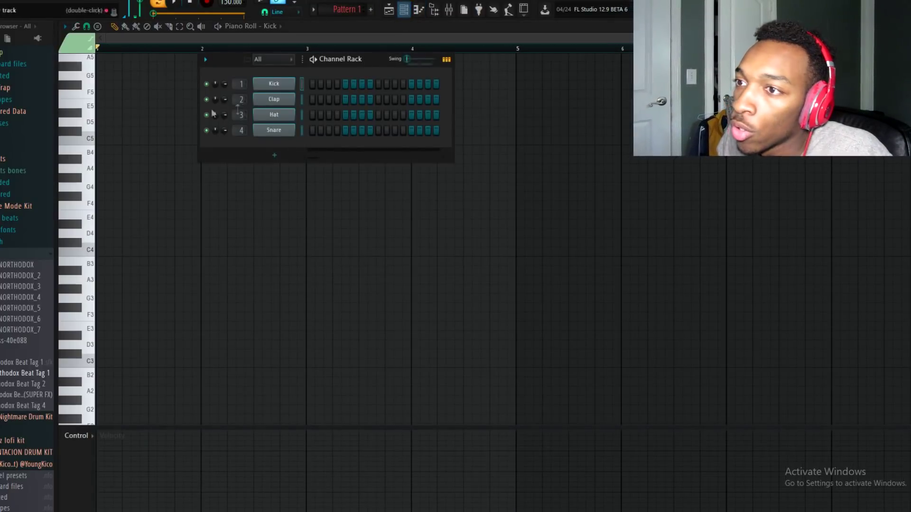
{"action": "left_click", "coordinate": [37, 39]}
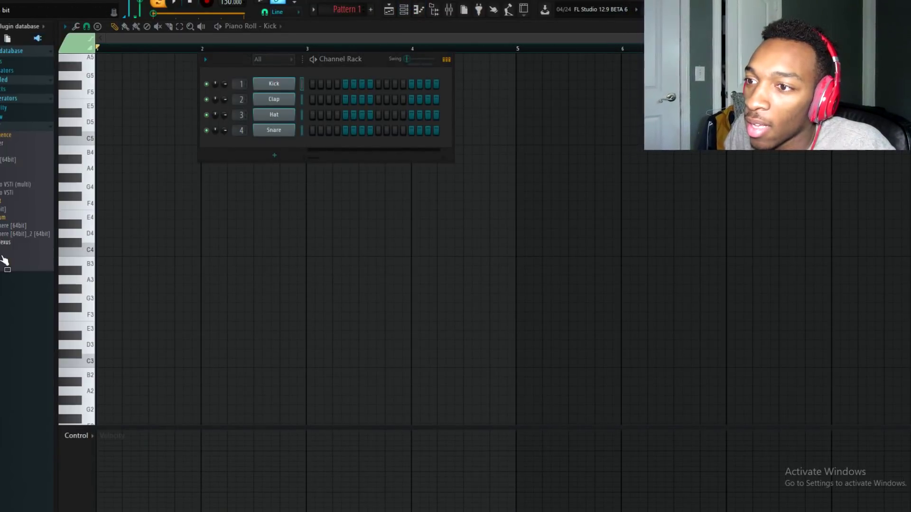
{"action": "left_click_drag", "start_coordinate": [5, 243], "coordinate": [267, 89]}
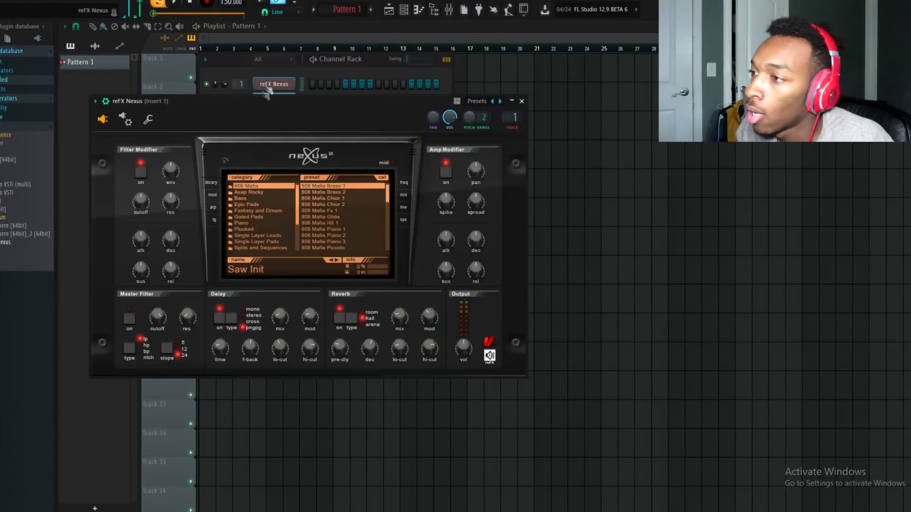
{"action": "left_click", "coordinate": [242, 223]}
{"action": "left_click", "coordinate": [321, 186]}
Widen the Channel Rack to show more steps and open the reFX Nexus channel's piano roll
{"action": "left_click", "coordinate": [361, 65]}
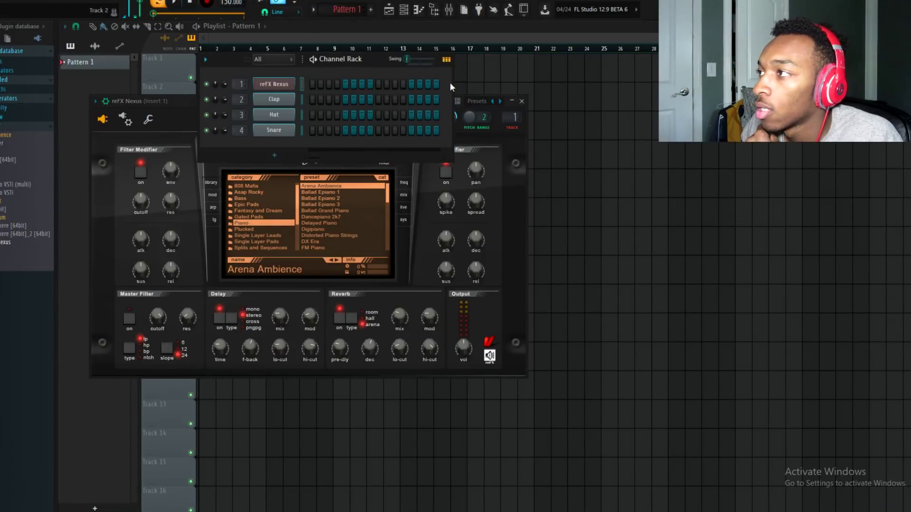
{"action": "left_click_drag", "start_coordinate": [454, 82], "coordinate": [837, 82]}
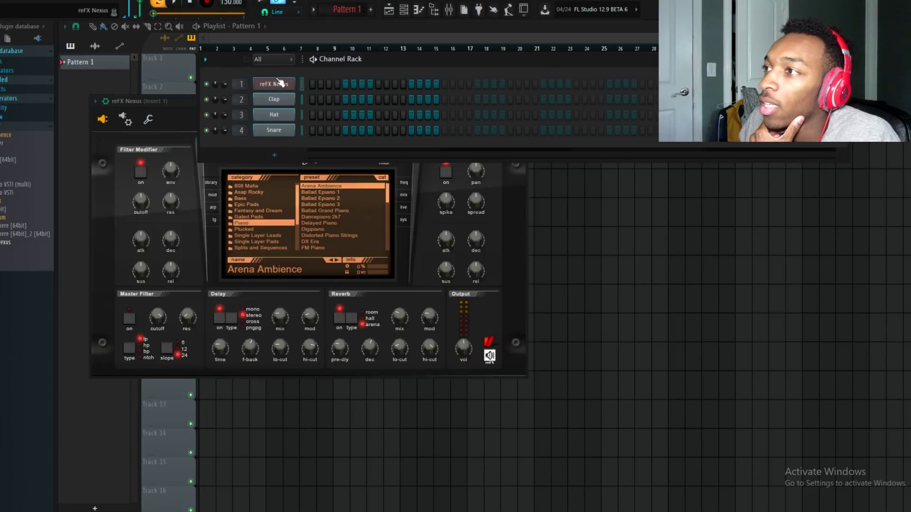
{"action": "right_click", "coordinate": [284, 82]}
{"action": "left_click", "coordinate": [323, 86]}
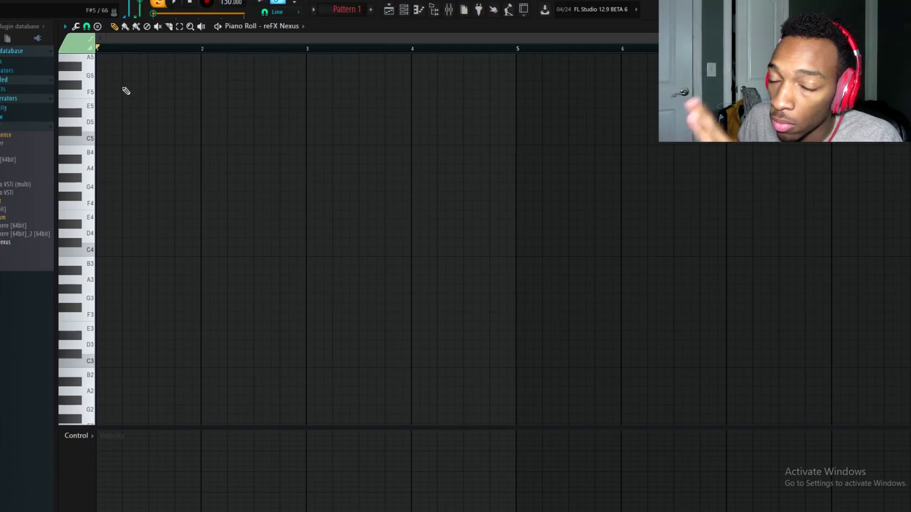
Add a Sampler channel as the first channel in the Channel Rack and delete the Clap, Hat and Snare channels
{"action": "left_click", "coordinate": [404, 9]}
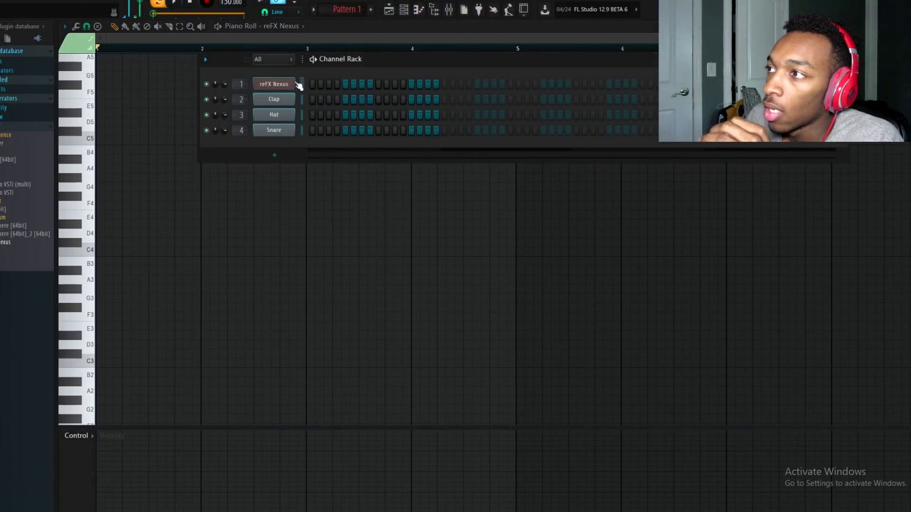
{"action": "left_click", "coordinate": [279, 156]}
{"action": "left_click", "coordinate": [284, 19]}
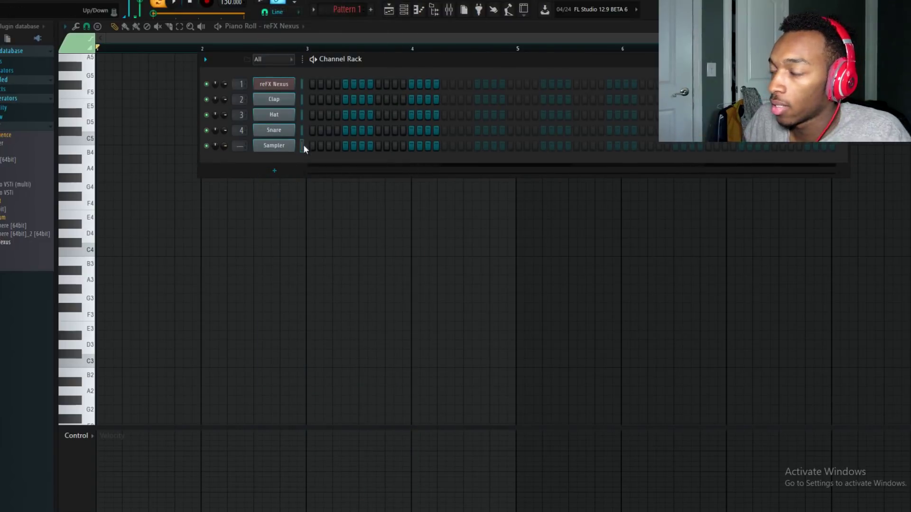
{"action": "key", "text": "alt+Up"}
{"action": "key", "text": "alt+Up"}
{"action": "key", "text": "alt+Up"}
{"action": "key", "text": "alt+Up"}
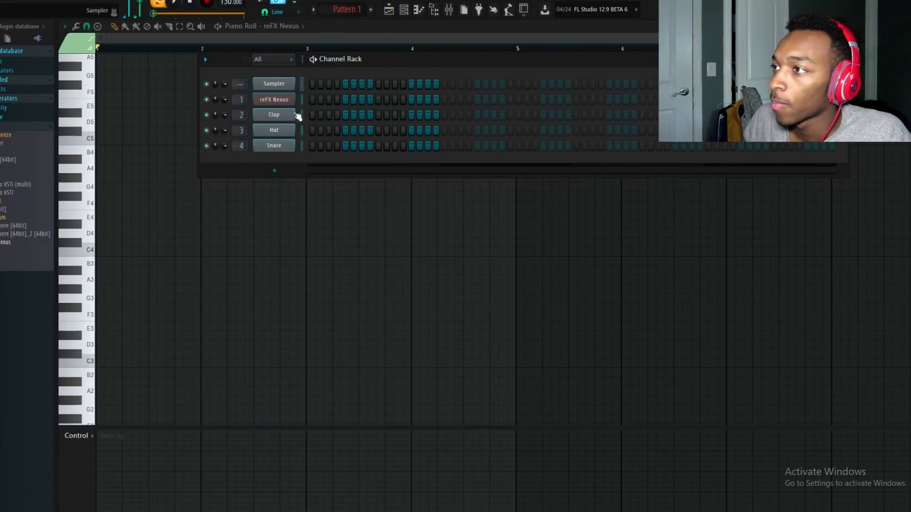
{"action": "key", "text": "alt+Delete"}
{"action": "key", "text": "Return"}
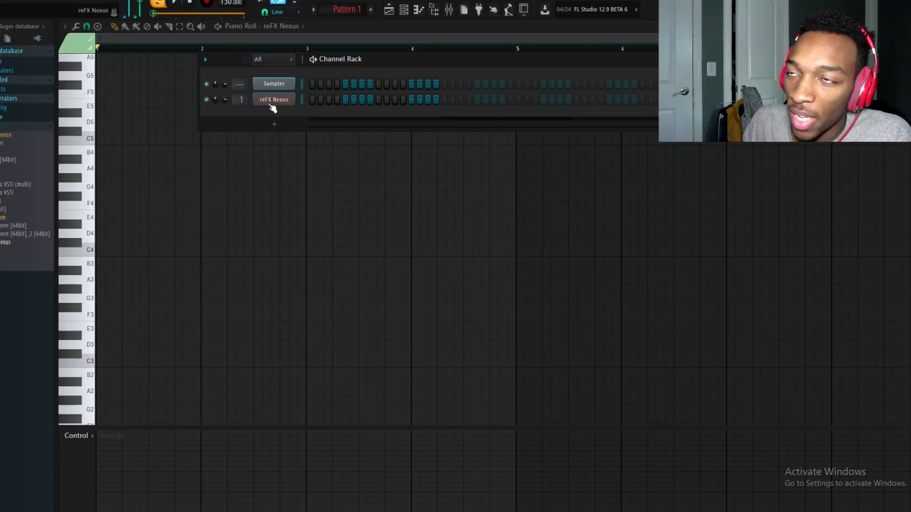
Stamp a major scale starting on G#3 at the beginning of bar 1 in the Sampler's piano roll
{"action": "right_click", "coordinate": [262, 83]}
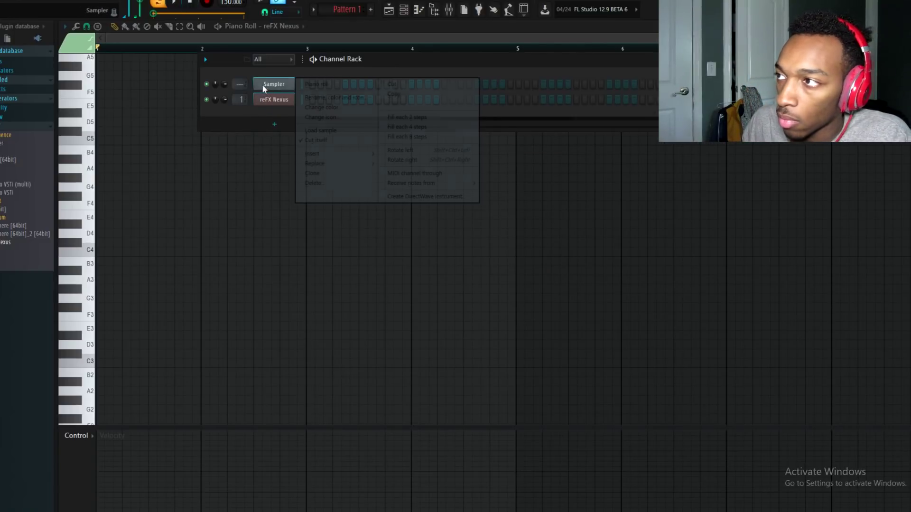
{"action": "left_click", "coordinate": [320, 81]}
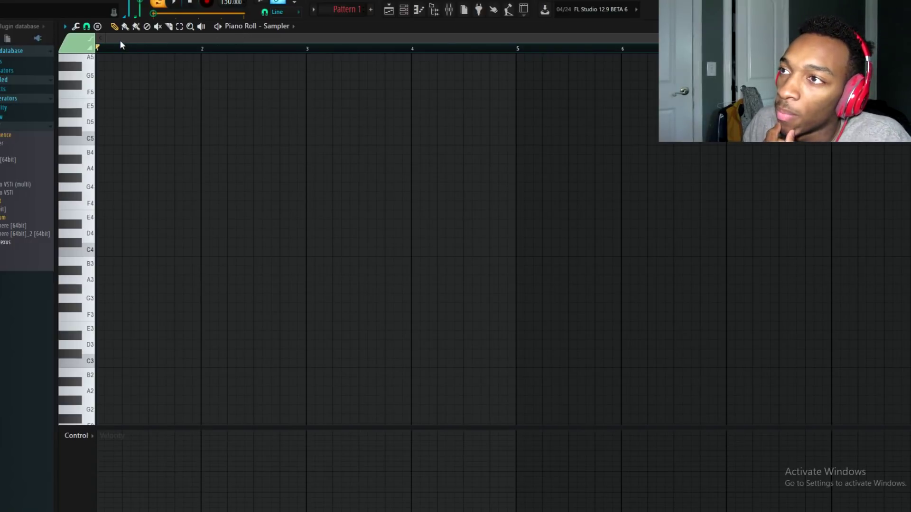
{"action": "left_click", "coordinate": [98, 26]}
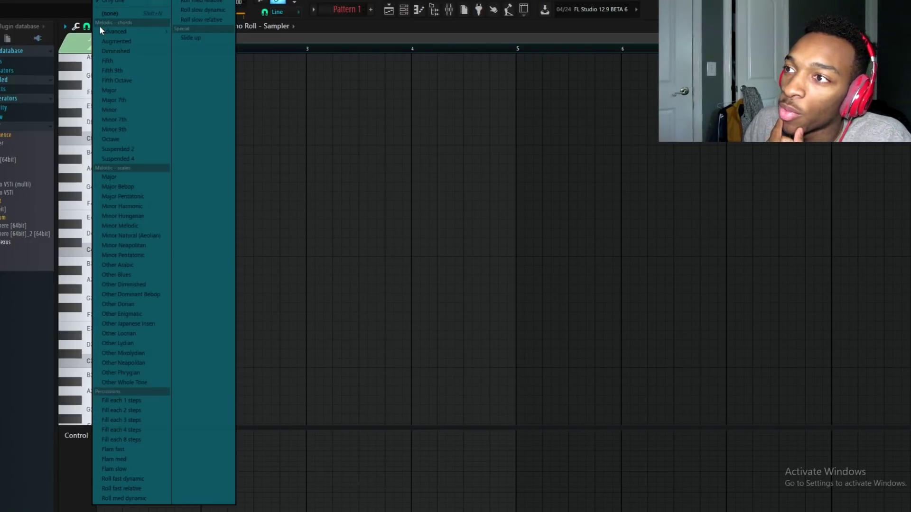
{"action": "left_click", "coordinate": [121, 176]}
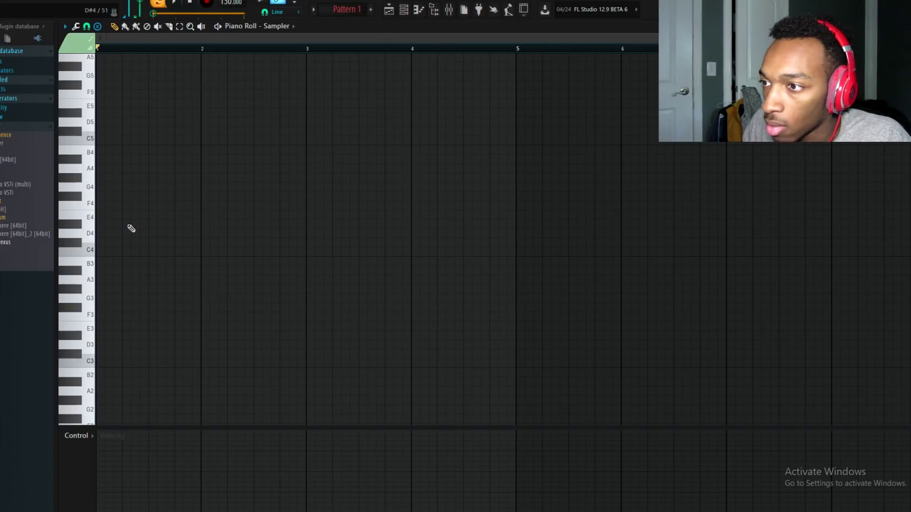
{"action": "left_click_drag", "start_coordinate": [130, 245], "coordinate": [107, 266]}
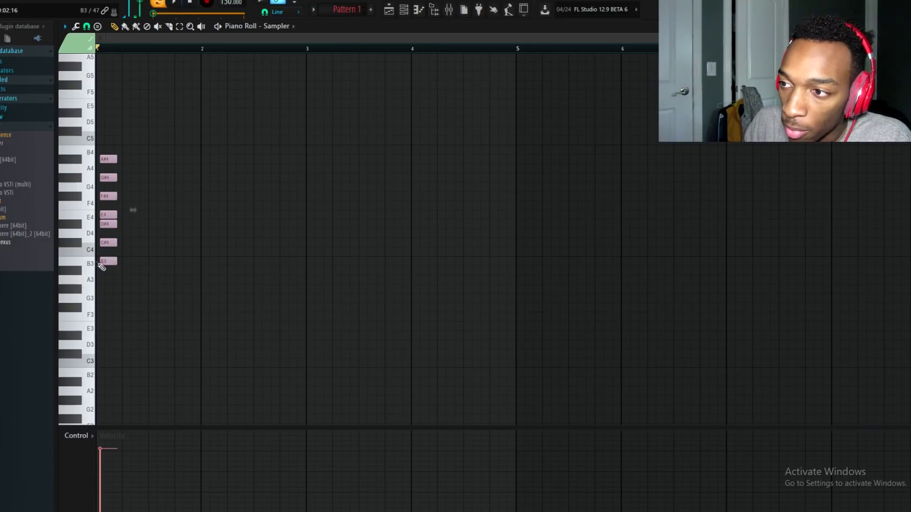
{"action": "mouse_move", "coordinate": [111, 262]}
{"action": "left_mouse_down"}
{"action": "mouse_move", "coordinate": [127, 305]}
{"action": "mouse_move", "coordinate": [110, 317]}
{"action": "mouse_move", "coordinate": [103, 282]}
{"action": "left_mouse_up"}
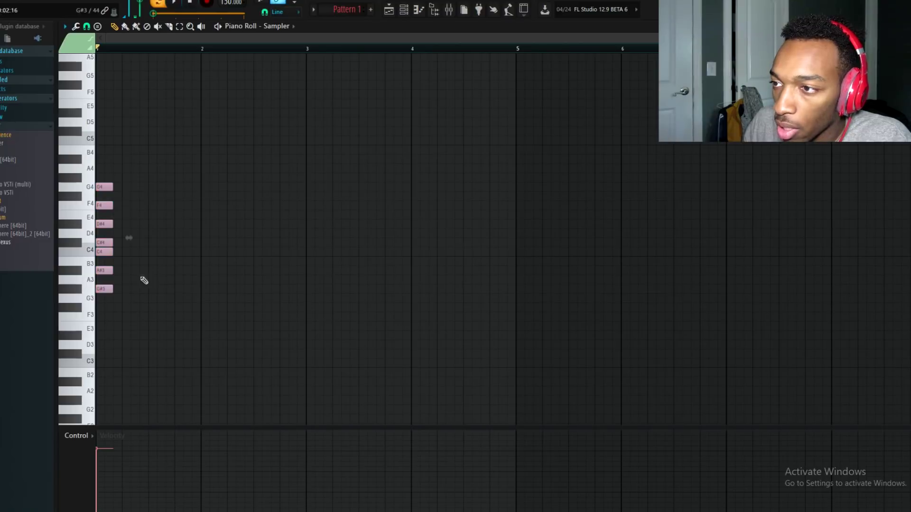
Lengthen the scale notes to two bars and move them to start at bar 4
{"action": "left_click_drag", "start_coordinate": [128, 237], "coordinate": [322, 237]}
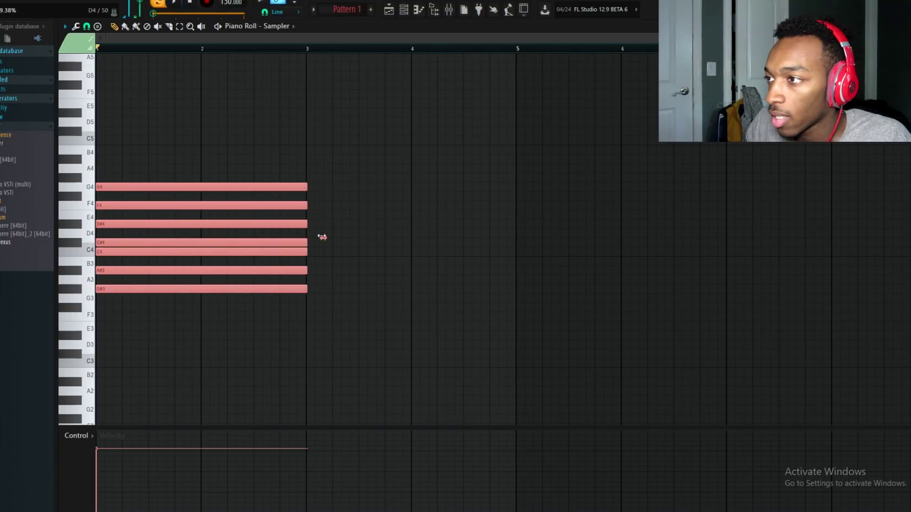
{"action": "scroll", "coordinate": [313, 227], "scroll_direction": "up", "scroll_amount": 3}
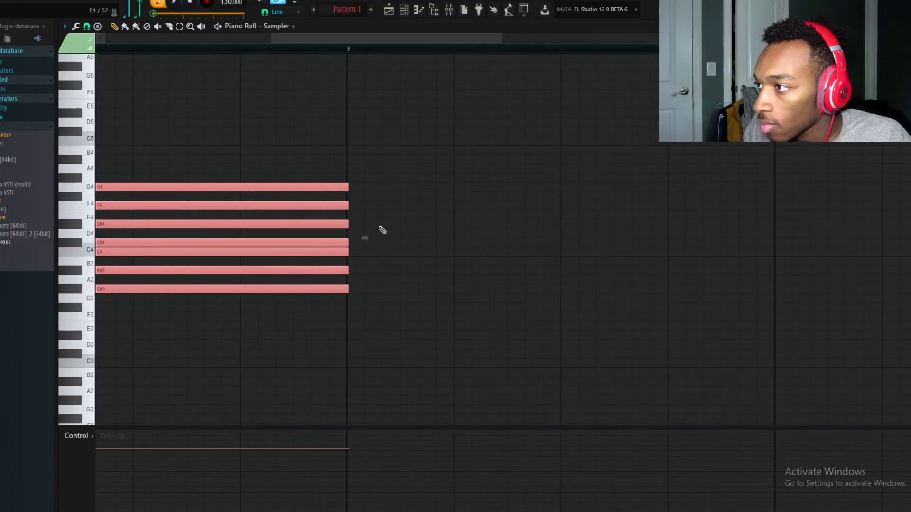
{"action": "left_click_drag", "start_coordinate": [323, 239], "coordinate": [313, 238]}
{"action": "scroll", "coordinate": [263, 172], "scroll_direction": "down", "scroll_amount": 3}
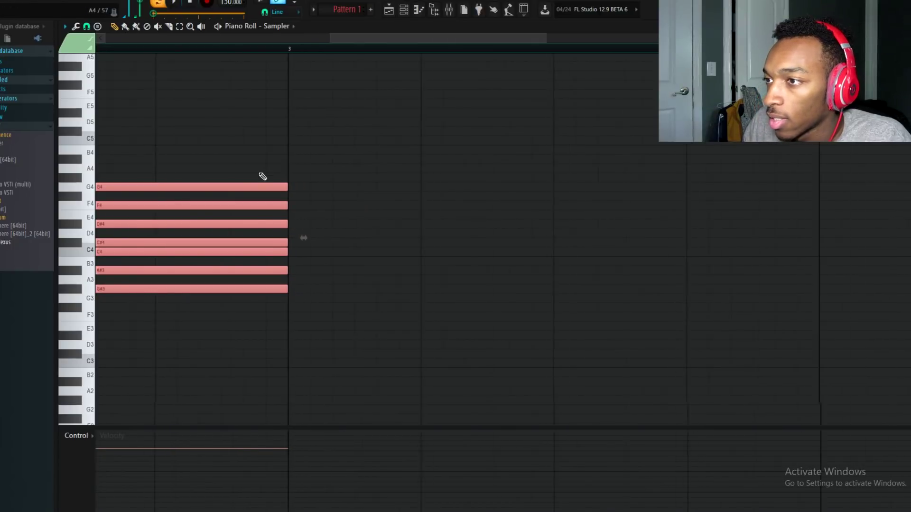
{"action": "scroll", "coordinate": [175, 211], "scroll_direction": "down", "scroll_amount": 3}
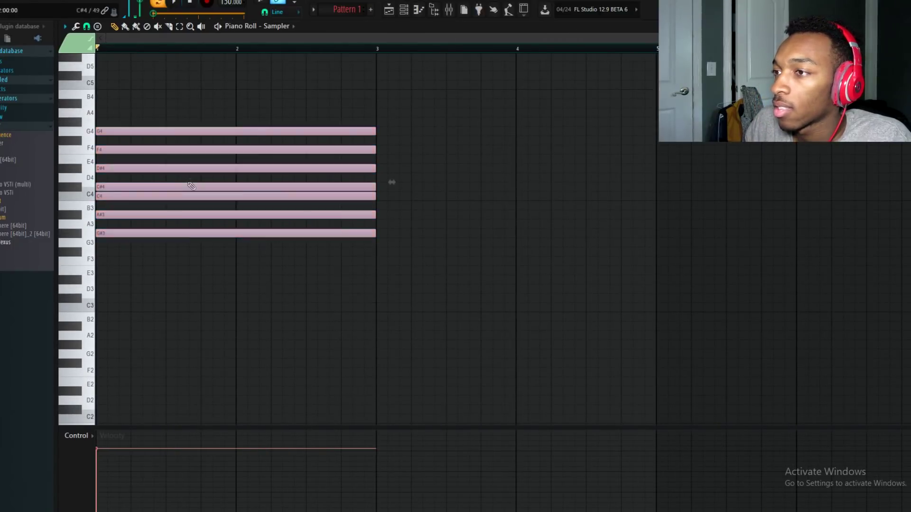
{"action": "left_click_drag", "start_coordinate": [153, 171], "coordinate": [548, 167]}
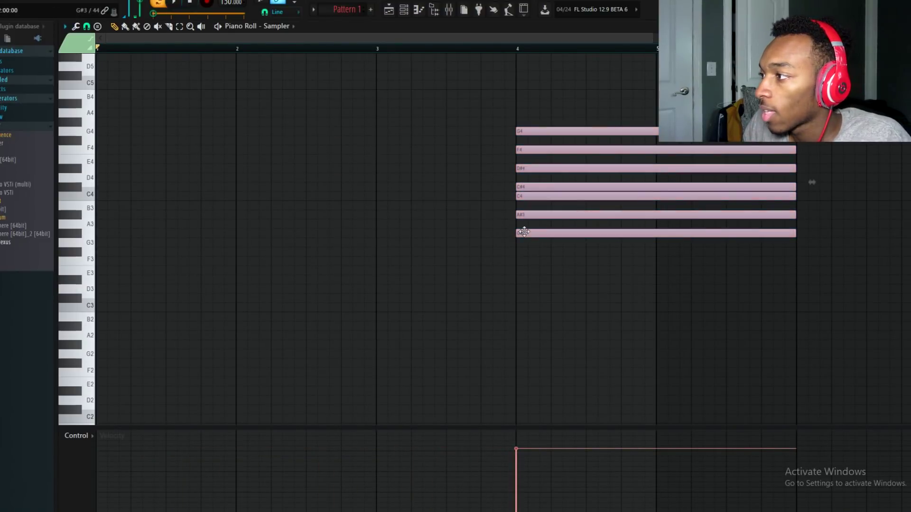
Copy the scale one octave down to G#2 and one octave up to G#4
{"action": "left_click_drag", "start_coordinate": [551, 242], "coordinate": [525, 345]}
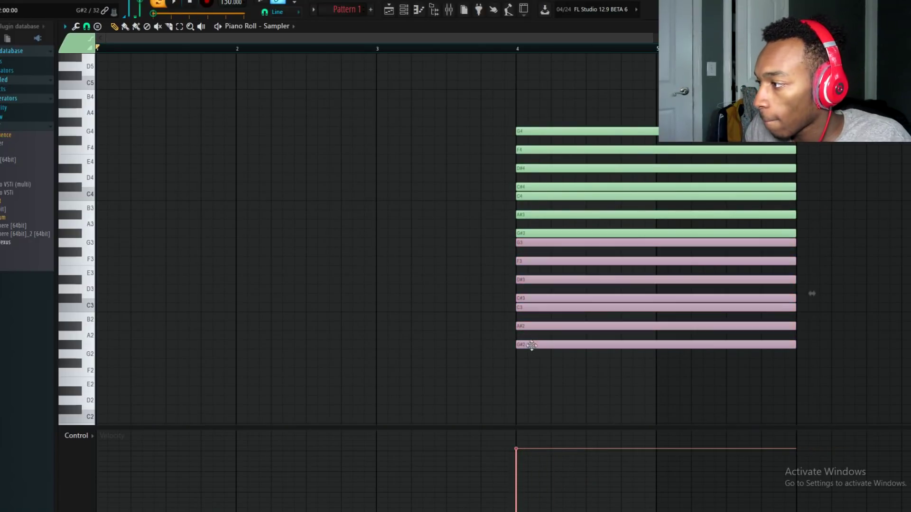
{"action": "scroll", "coordinate": [496, 268], "scroll_direction": "down", "scroll_amount": 7}
{"action": "scroll", "coordinate": [524, 197], "scroll_direction": "up", "scroll_amount": 11}
{"action": "left_click_drag", "start_coordinate": [548, 176], "coordinate": [570, 242]}
{"action": "scroll", "coordinate": [593, 166], "scroll_direction": "down", "scroll_amount": 5}
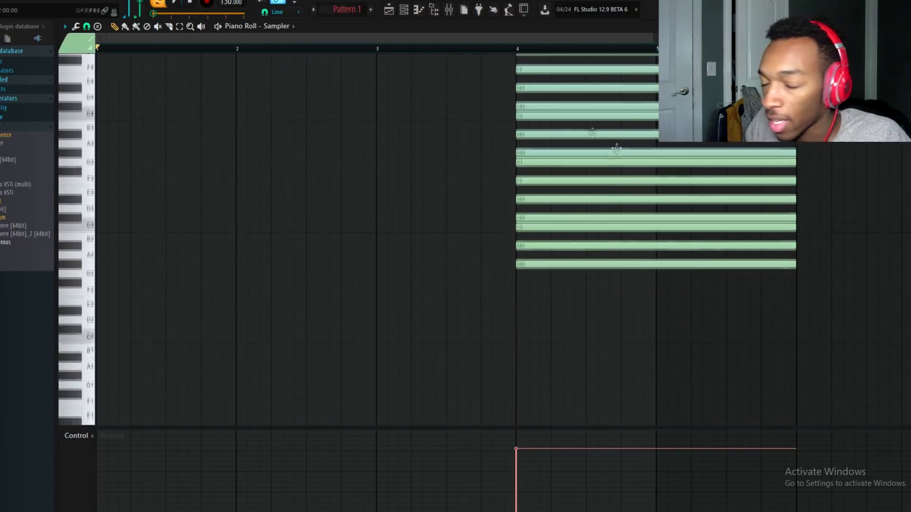
{"action": "scroll", "coordinate": [577, 212], "scroll_direction": "up", "scroll_amount": 4}
{"action": "scroll", "coordinate": [577, 211], "scroll_direction": "up", "scroll_amount": 1}
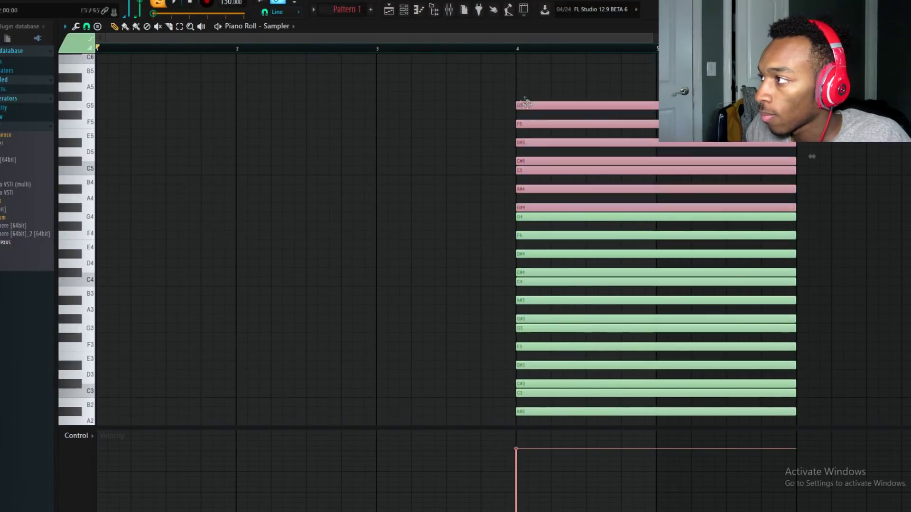
Stack two more octave copies of the scale above the existing ones, starting on G#5 and G#6
{"action": "scroll", "coordinate": [534, 208], "scroll_direction": "up", "scroll_amount": 9}
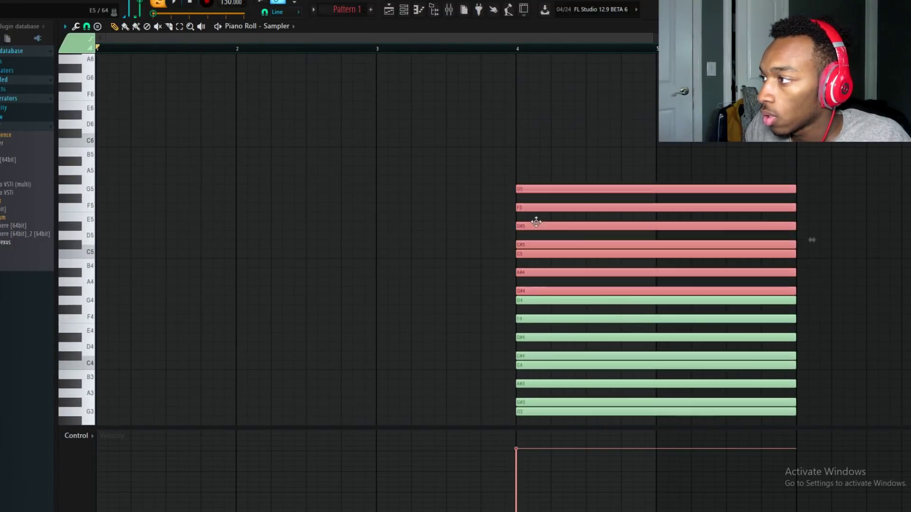
{"action": "left_click_drag", "start_coordinate": [528, 292], "coordinate": [522, 186]}
{"action": "scroll", "coordinate": [535, 86], "scroll_direction": "down", "scroll_amount": 3}
{"action": "scroll", "coordinate": [423, 103], "scroll_direction": "up", "scroll_amount": 5}
{"action": "scroll", "coordinate": [423, 103], "scroll_direction": "up", "scroll_amount": 7}
{"action": "scroll", "coordinate": [403, 362], "scroll_direction": "down", "scroll_amount": 2}
{"action": "left_click_drag", "start_coordinate": [384, 377], "coordinate": [384, 264]}
Select all the stacked scale notes, transpose them up one octave so the lowest is G#3, and deselect them
{"action": "left_click_drag", "start_coordinate": [406, 97], "coordinate": [476, 510]}
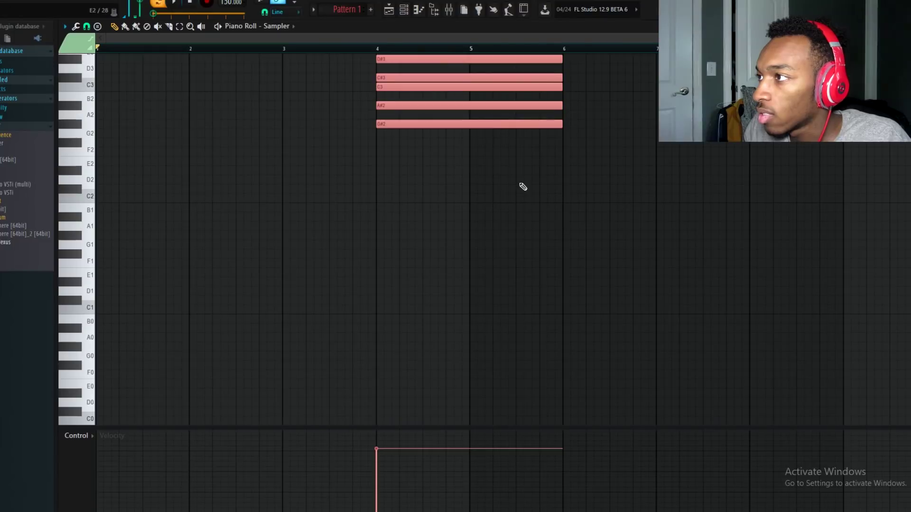
{"action": "scroll", "coordinate": [520, 191], "scroll_direction": "up", "scroll_amount": 4}
{"action": "scroll", "coordinate": [525, 182], "scroll_direction": "down", "scroll_amount": 4}
{"action": "scroll", "coordinate": [522, 158], "scroll_direction": "up", "scroll_amount": 1}
{"action": "scroll", "coordinate": [520, 157], "scroll_direction": "up", "scroll_amount": 6}
{"action": "scroll", "coordinate": [517, 157], "scroll_direction": "down", "scroll_amount": 2}
{"action": "scroll", "coordinate": [517, 156], "scroll_direction": "up", "scroll_amount": 2}
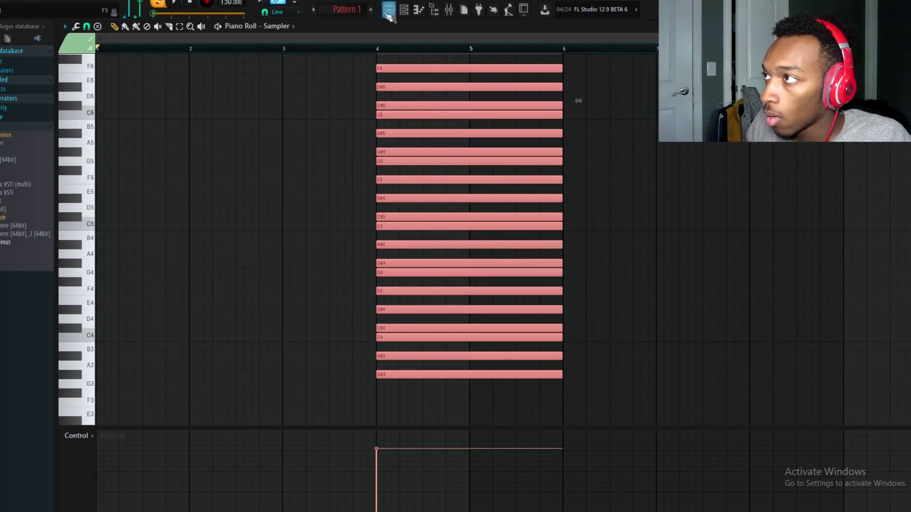
{"action": "left_click", "coordinate": [310, 143], "text": "ctrl"}
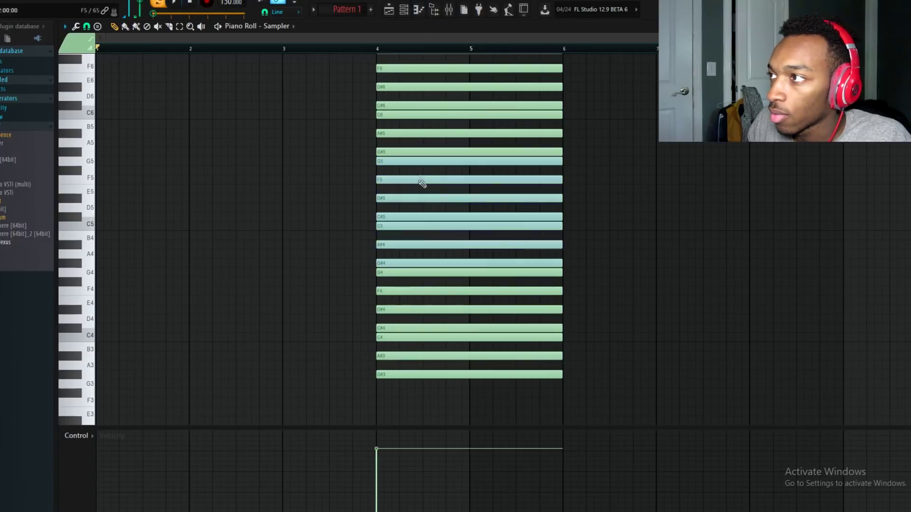
{"action": "scroll", "coordinate": [417, 179], "scroll_direction": "up", "scroll_amount": 6}
Open the reFX Nexus channel's piano roll and look over the Sampler's ghost notes between bars 4 and 6
{"action": "left_click", "coordinate": [405, 12]}
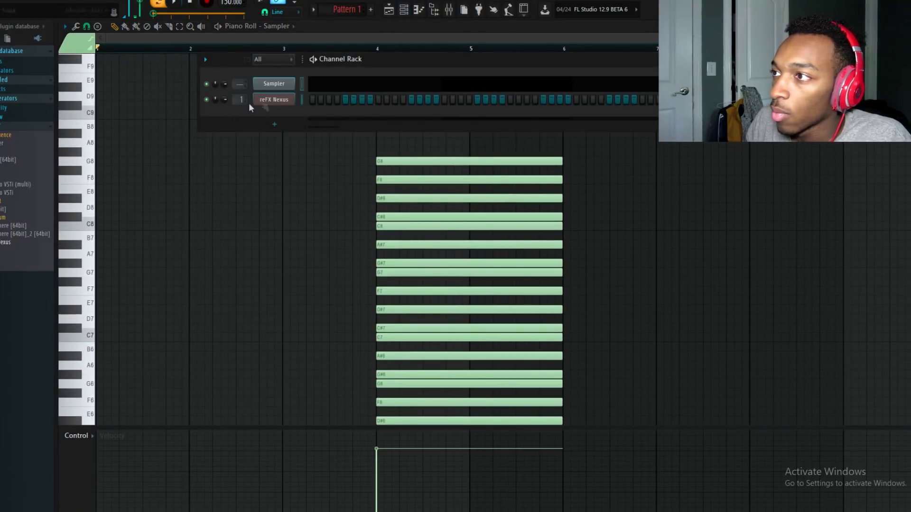
{"action": "right_click", "coordinate": [278, 97]}
{"action": "left_click", "coordinate": [345, 104]}
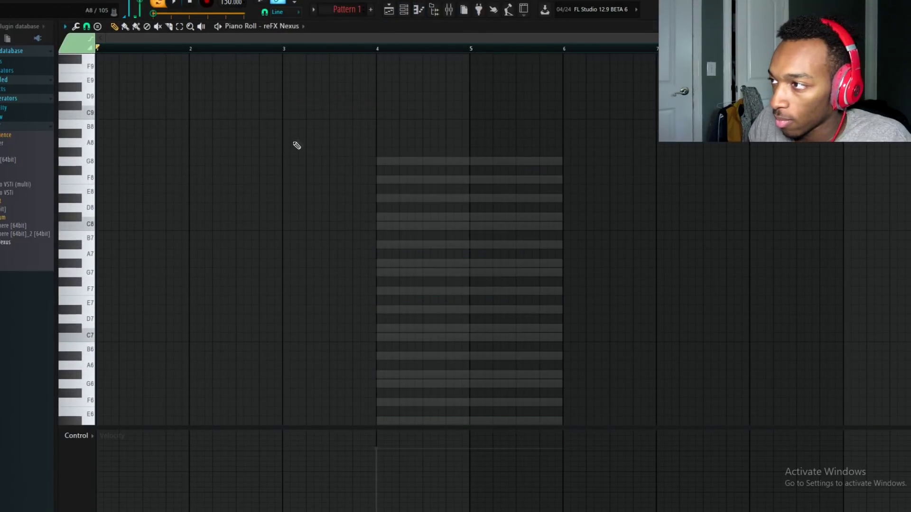
{"action": "scroll", "coordinate": [411, 134], "scroll_direction": "down", "scroll_amount": 2}
{"action": "left_click_drag", "start_coordinate": [372, 56], "coordinate": [561, 313]}
Check the Ghost channels option in the piano roll's Helpers settings
{"action": "left_click", "coordinate": [65, 26]}
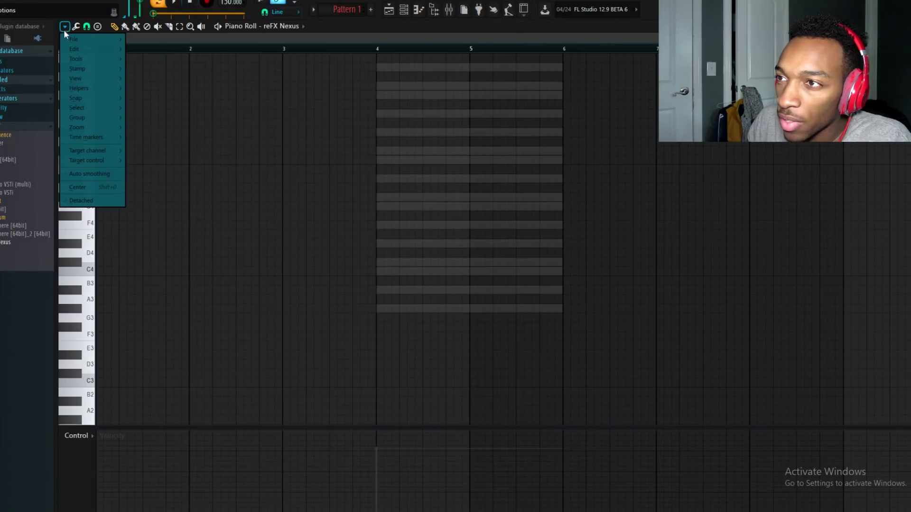
{"action": "mouse_move", "coordinate": [87, 58]}
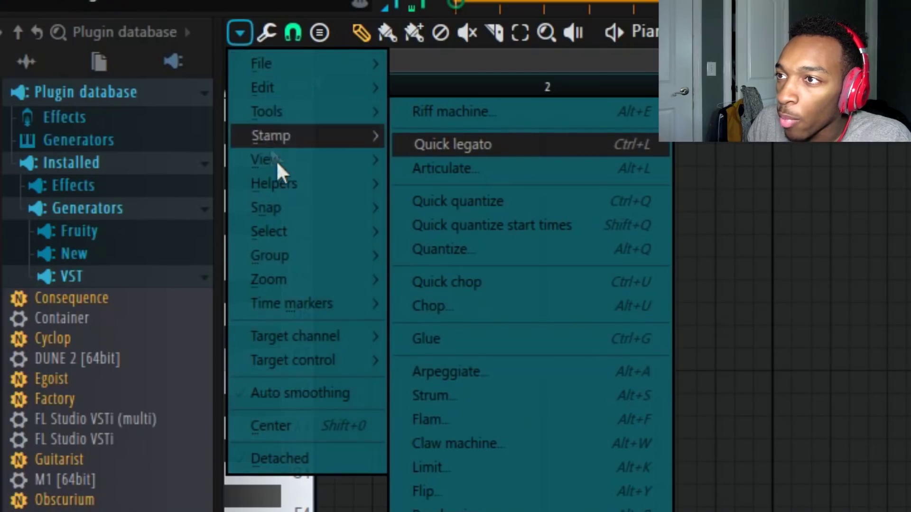
{"action": "mouse_move", "coordinate": [284, 178]}
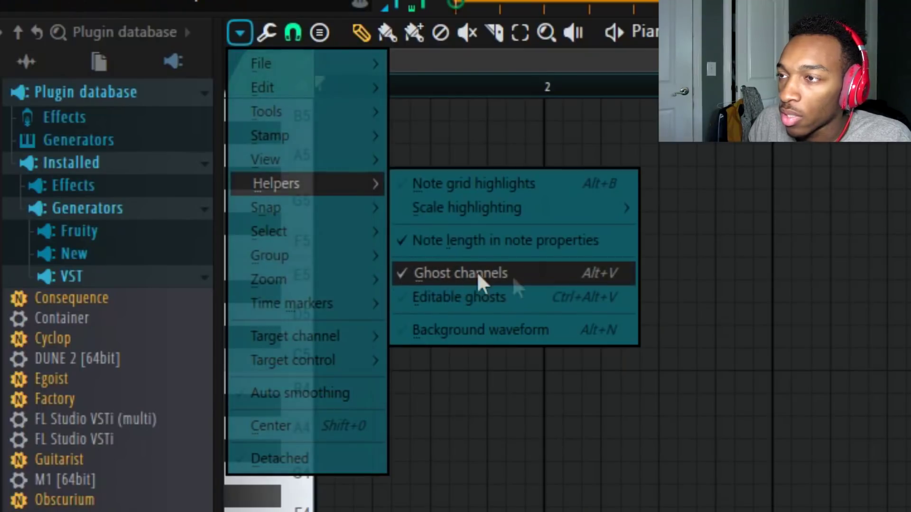
{"action": "left_click", "coordinate": [448, 276]}
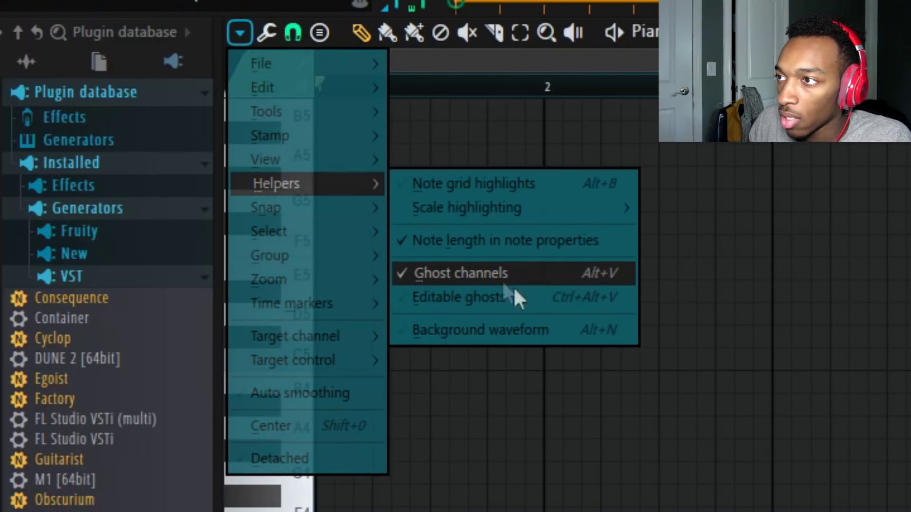
{"action": "left_click", "coordinate": [902, 191]}
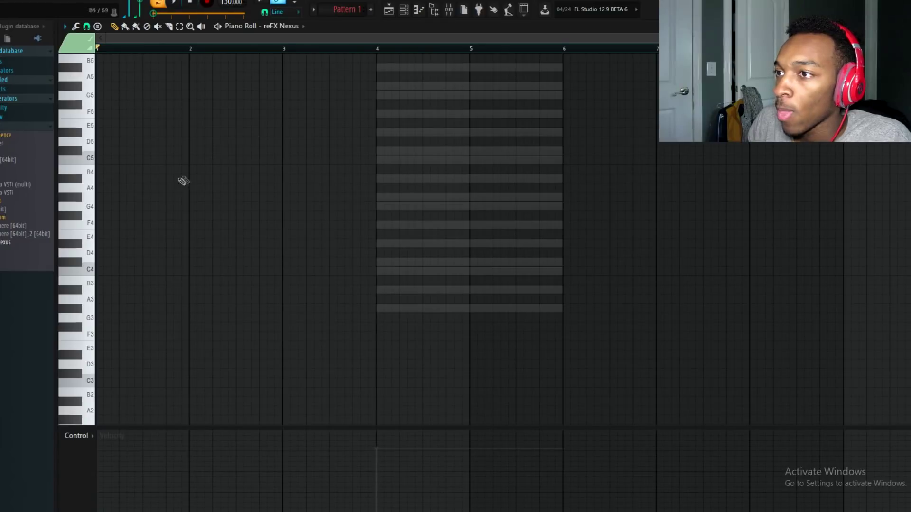
Draw a two-bar F5 note starting at bar 1 in the reFX Nexus piano roll
{"action": "scroll", "coordinate": [142, 156], "scroll_direction": "up", "scroll_amount": 2}
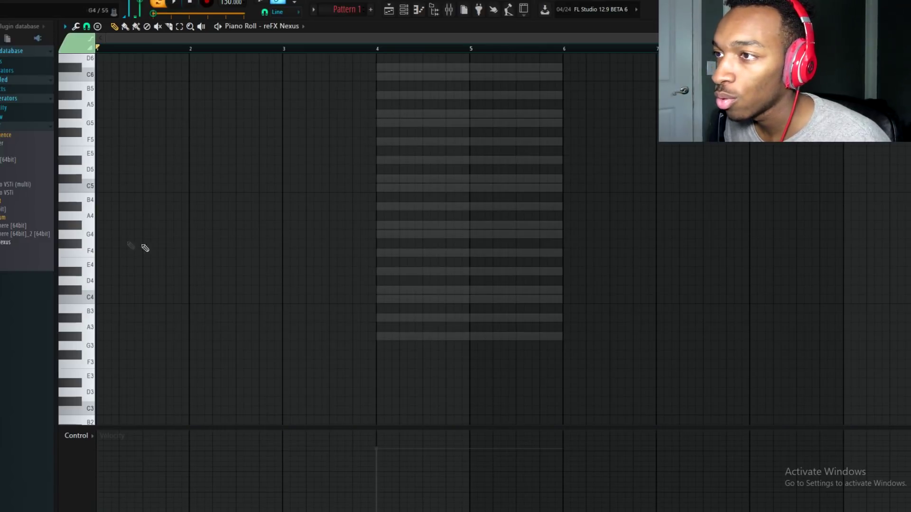
{"action": "left_click_drag", "start_coordinate": [129, 142], "coordinate": [89, 141]}
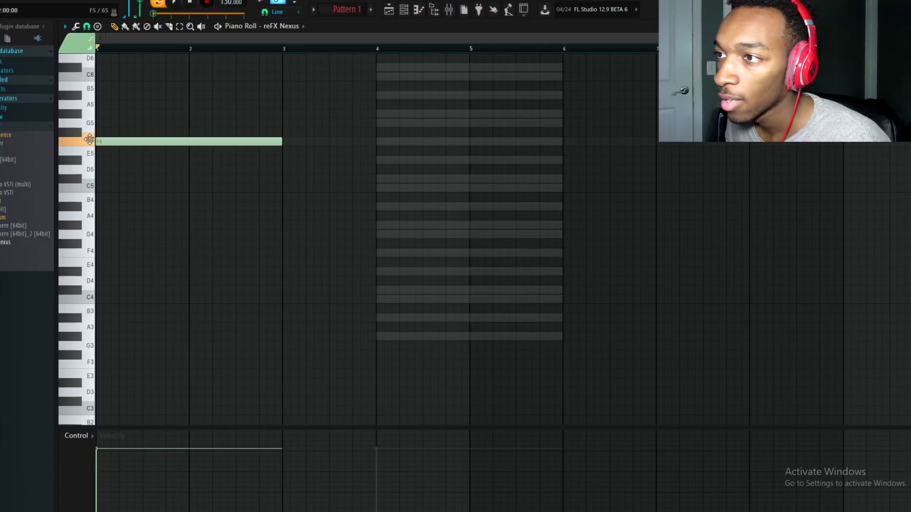
{"action": "scroll", "coordinate": [314, 226], "scroll_direction": "up", "scroll_amount": 2}
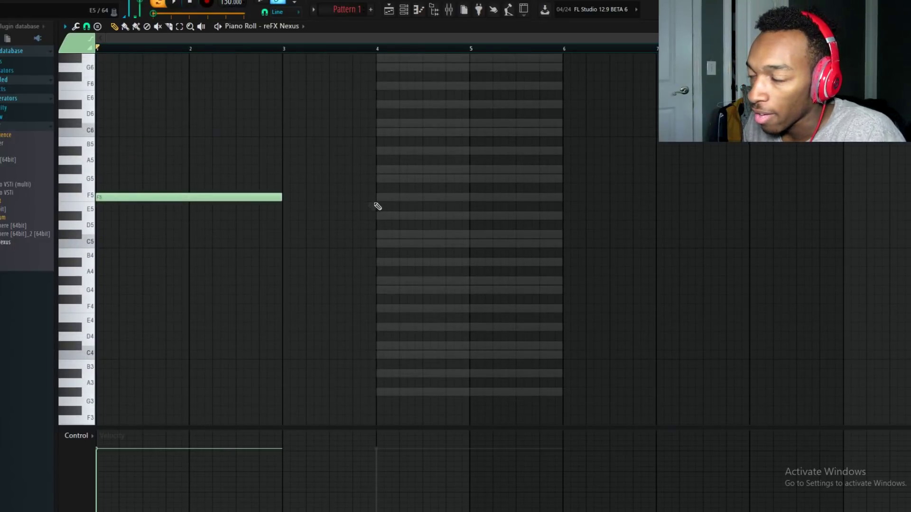
Open the Sampler's piano roll and copy all the stacked scale notes from bars 4–6 to start at bar 1
{"action": "left_click", "coordinate": [406, 16]}
{"action": "left_click", "coordinate": [403, 85]}
{"action": "scroll", "coordinate": [429, 190], "scroll_direction": "down", "scroll_amount": 5}
{"action": "left_click_drag", "start_coordinate": [455, 352], "coordinate": [446, 12]}
{"action": "scroll", "coordinate": [405, 164], "scroll_direction": "down", "scroll_amount": 7}
{"action": "left_click_drag", "start_coordinate": [405, 162], "coordinate": [231, 172]}
{"action": "key", "text": "ctrl+z"}
{"action": "left_click_drag", "start_coordinate": [400, 154], "coordinate": [127, 149]}
{"action": "scroll", "coordinate": [368, 203], "scroll_direction": "down", "scroll_amount": 7}
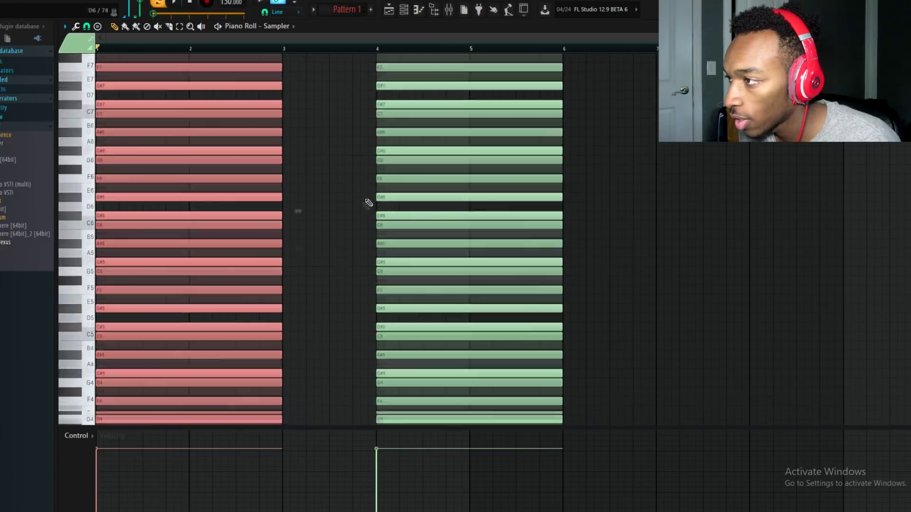
Select the original scale notes between bars 4 and 6 and delete them, keeping the copies at bar 1
{"action": "left_click_drag", "start_coordinate": [501, 355], "coordinate": [468, 15]}
{"action": "scroll", "coordinate": [577, 212], "scroll_direction": "up", "scroll_amount": 8}
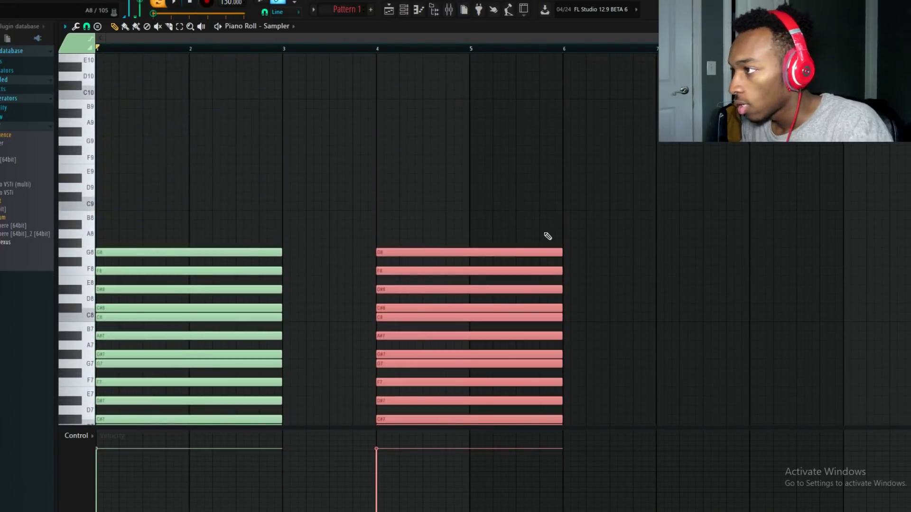
{"action": "key", "text": "Delete"}
Go back to the reFX Nexus channel's piano roll and pick the F5 note at bar 1
{"action": "left_click", "coordinate": [404, 9]}
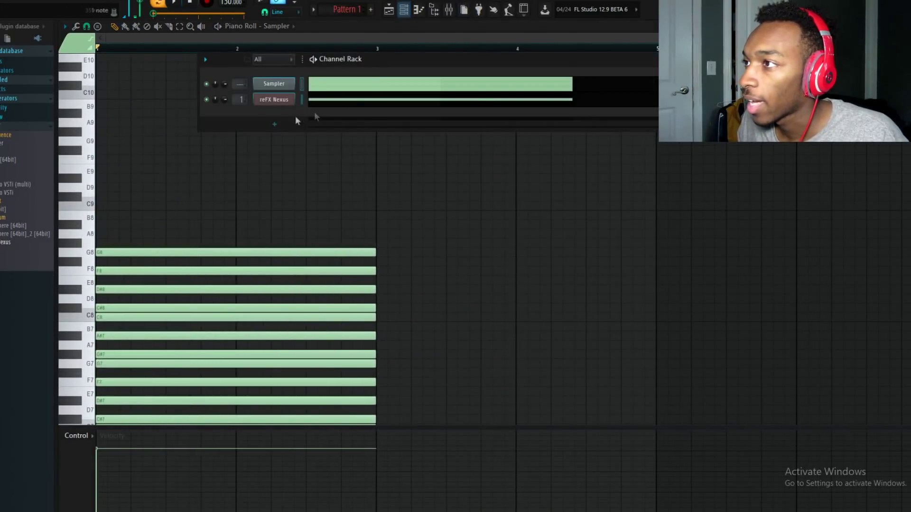
{"action": "right_click", "coordinate": [315, 110]}
{"action": "left_click", "coordinate": [317, 100]}
{"action": "scroll", "coordinate": [217, 173], "scroll_direction": "down", "scroll_amount": 6}
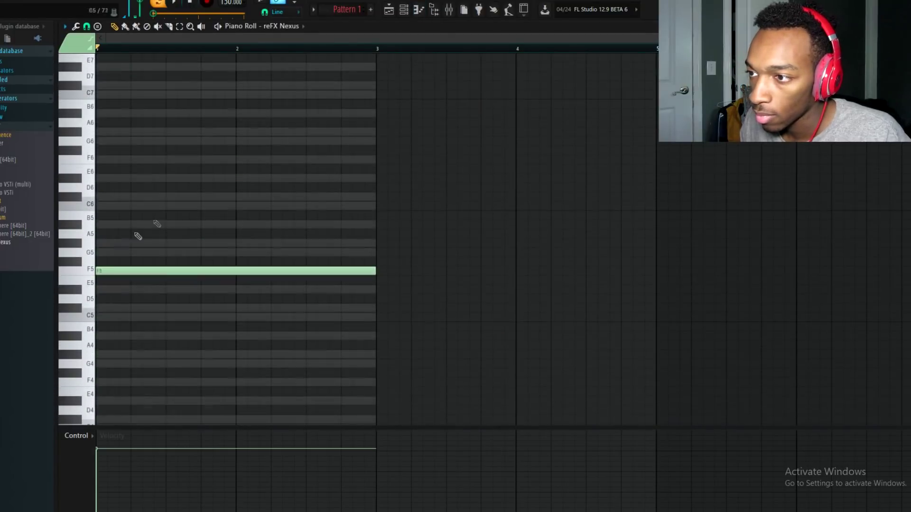
{"action": "left_click", "coordinate": [101, 269]}
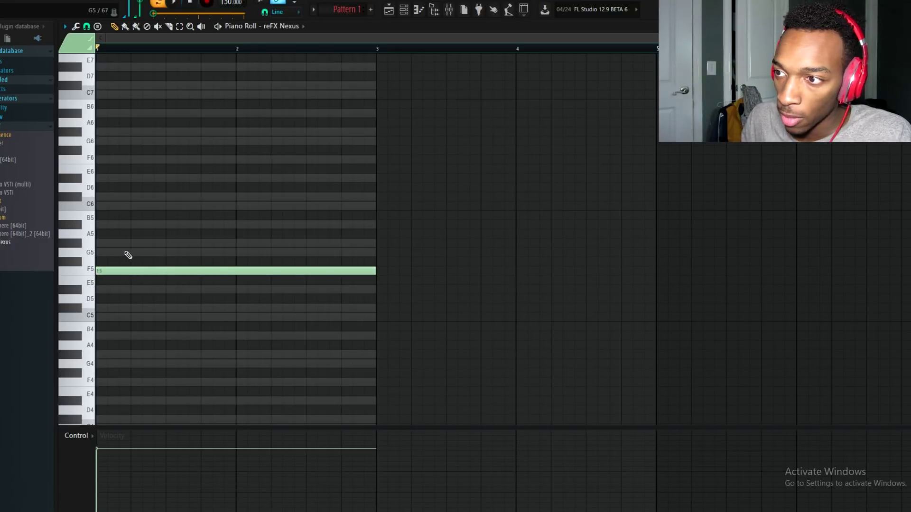
Stack two-bar G#5 and C6 notes above F5 at bar 1 and play the chord back
{"action": "left_click", "coordinate": [102, 244]}
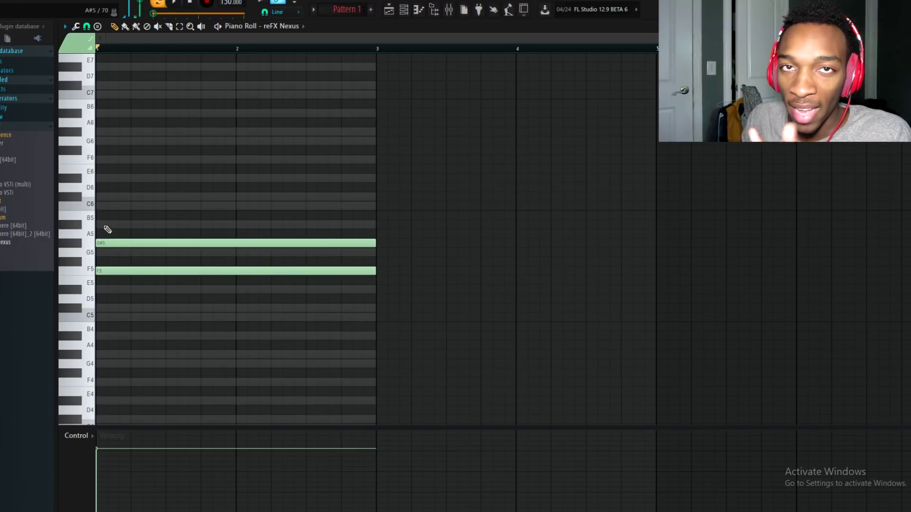
{"action": "left_click", "coordinate": [110, 207]}
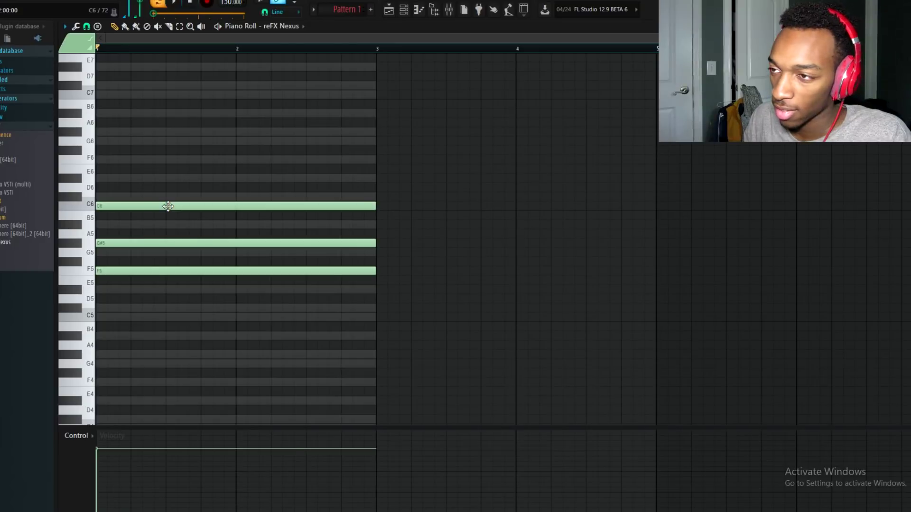
{"action": "key", "text": "space"}
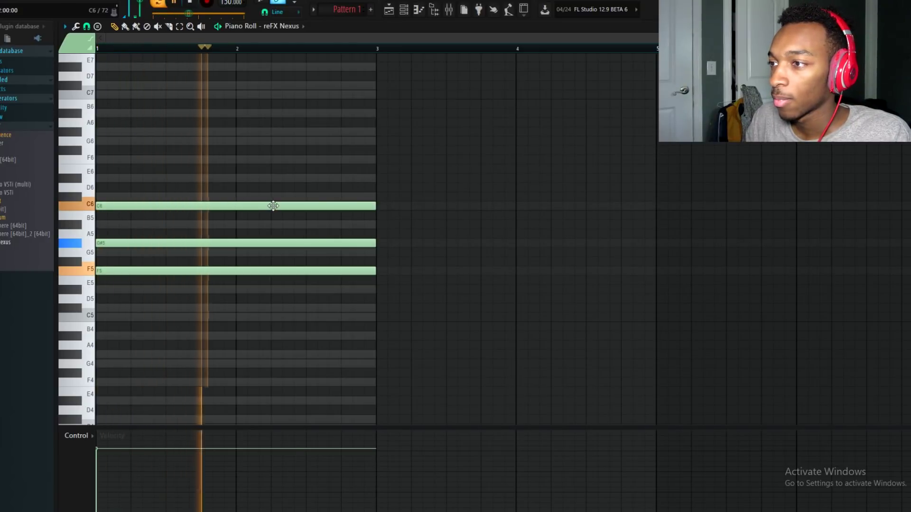
{"action": "key", "text": "space"}
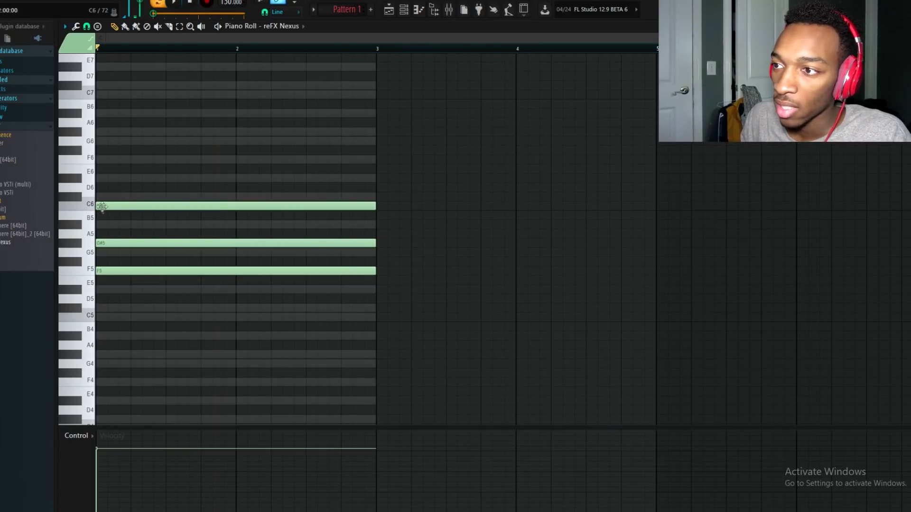
Extend the chord upward with D#6, G6 and A#6, playing the pattern back after each added note
{"action": "left_click", "coordinate": [105, 182]}
{"action": "key", "text": "space"}
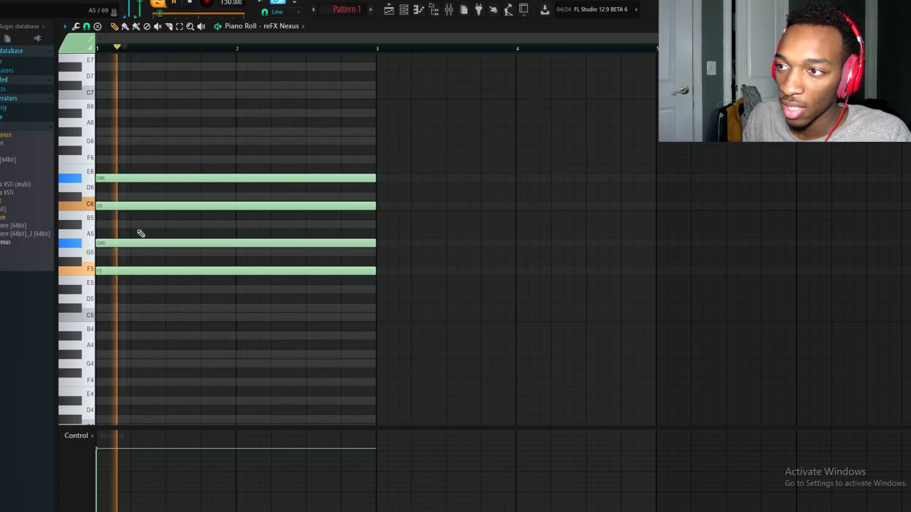
{"action": "key", "text": "space"}
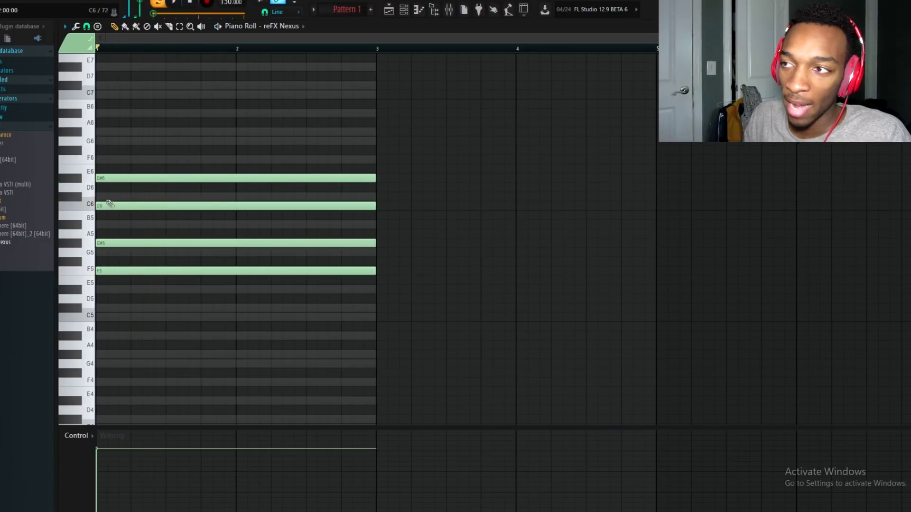
{"action": "left_click", "coordinate": [102, 142]}
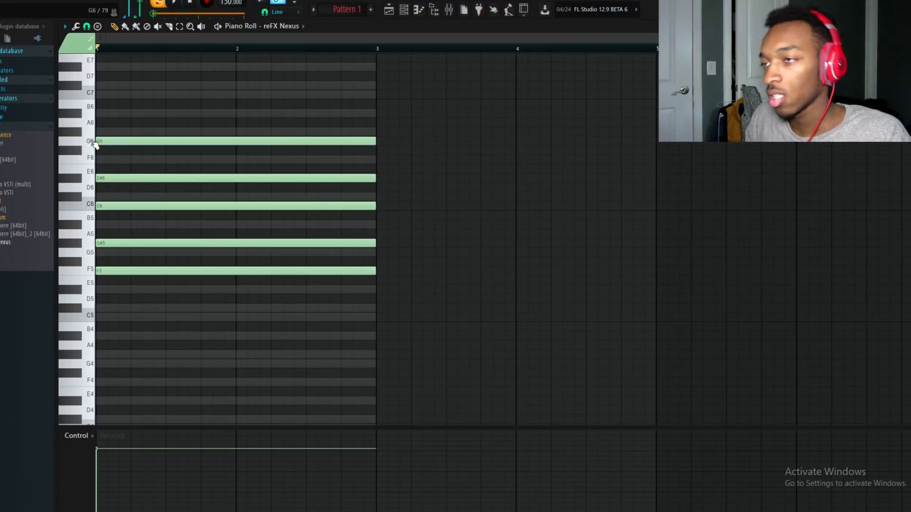
{"action": "key", "text": "space"}
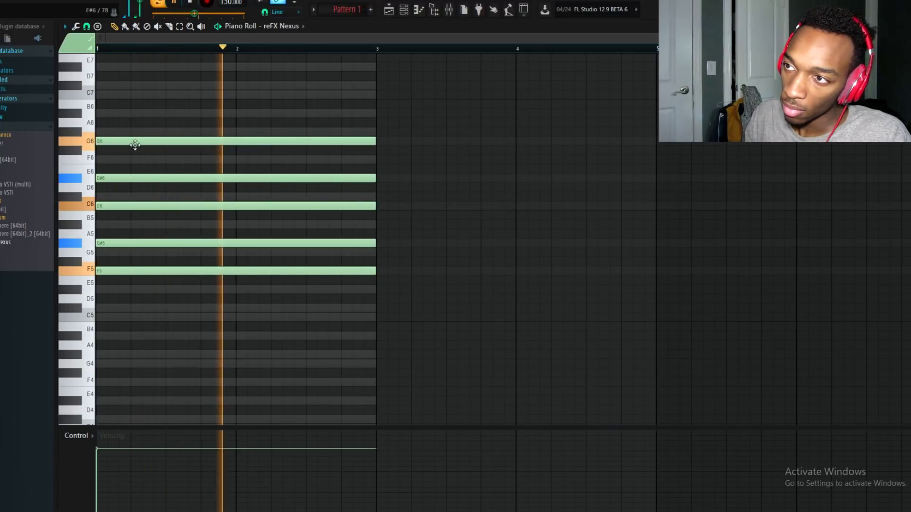
{"action": "key", "text": "space"}
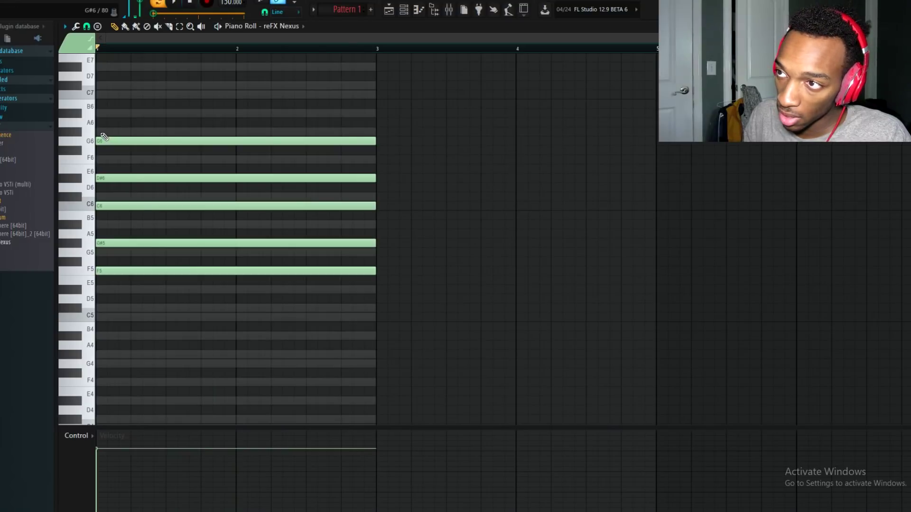
{"action": "left_click", "coordinate": [101, 114]}
{"action": "key", "text": "space"}
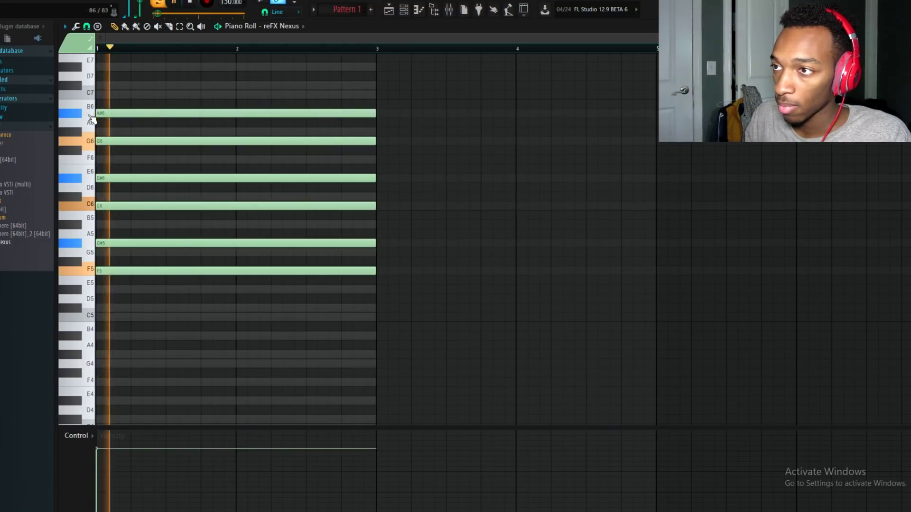
{"action": "key", "text": "space"}
Select the D#6, G6 and A#6 notes and delete them from the chord
{"action": "scroll", "coordinate": [137, 138], "scroll_direction": "up", "scroll_amount": 6}
{"action": "scroll", "coordinate": [133, 147], "scroll_direction": "down", "scroll_amount": 6}
{"action": "scroll", "coordinate": [157, 175], "scroll_direction": "up", "scroll_amount": 3}
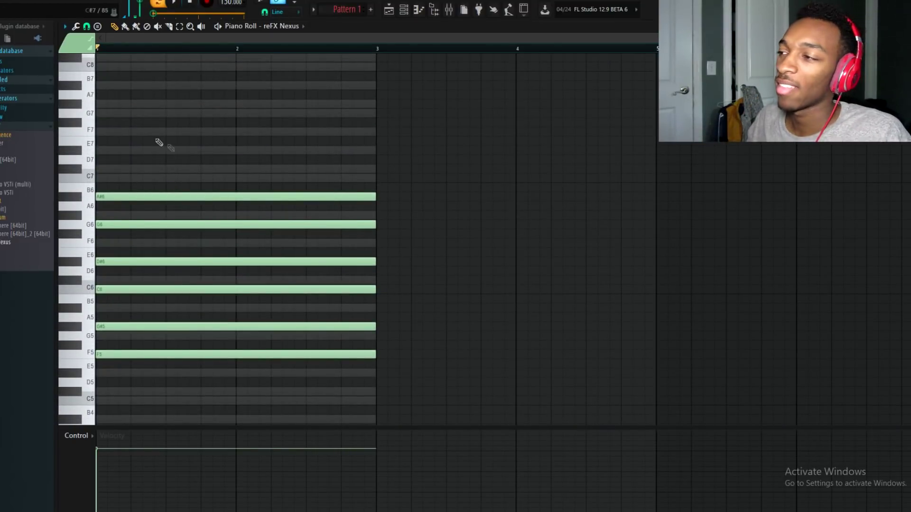
{"action": "left_click_drag", "start_coordinate": [191, 160], "coordinate": [185, 400]}
{"action": "left_click", "coordinate": [185, 400], "text": "ctrl"}
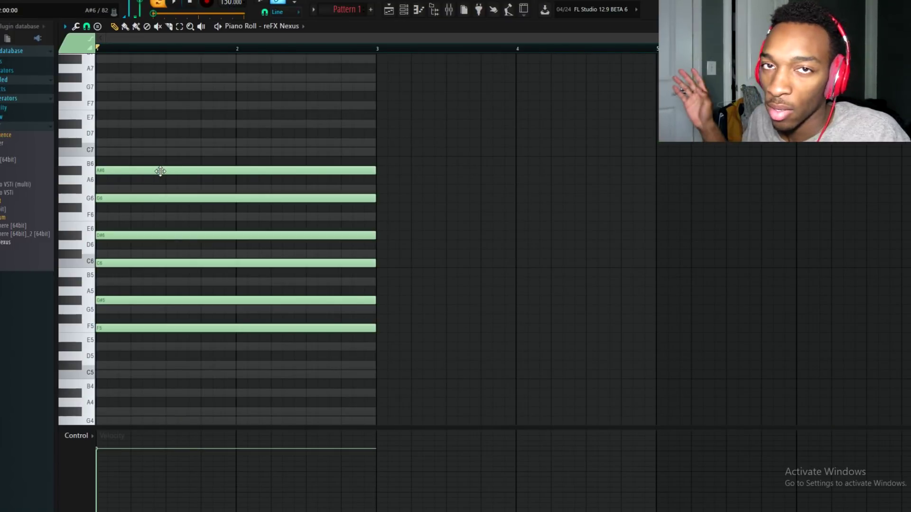
{"action": "left_click_drag", "start_coordinate": [167, 148], "coordinate": [182, 238]}
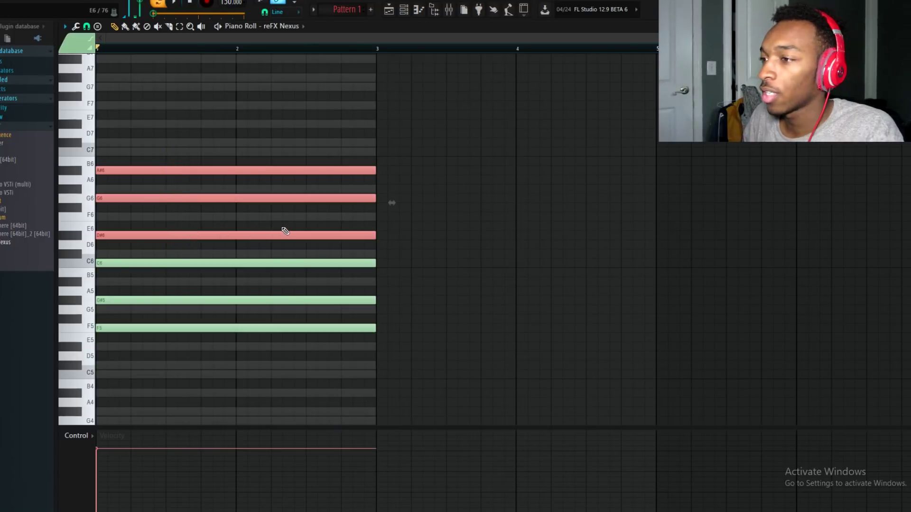
{"action": "key", "text": "Delete"}
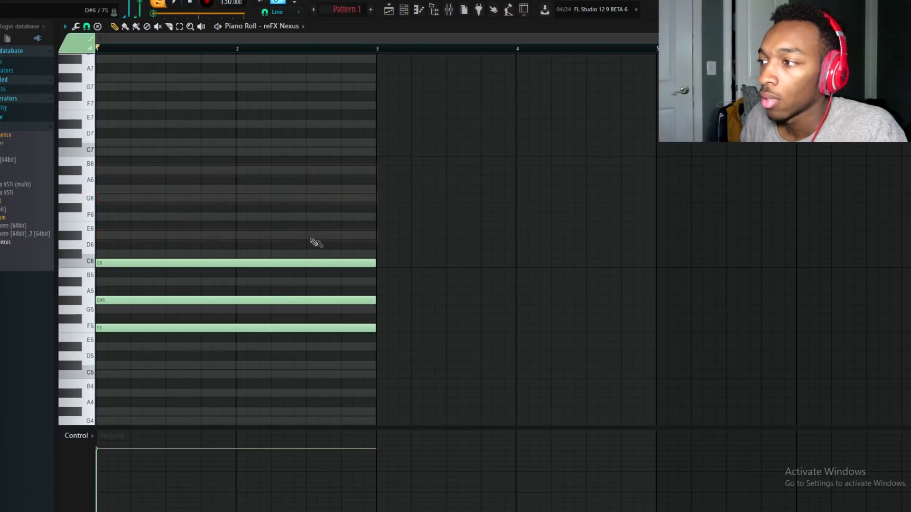
Select the F5, G#5 and C6 chord notes and shorten them to one bar
{"action": "left_click", "coordinate": [72, 330]}
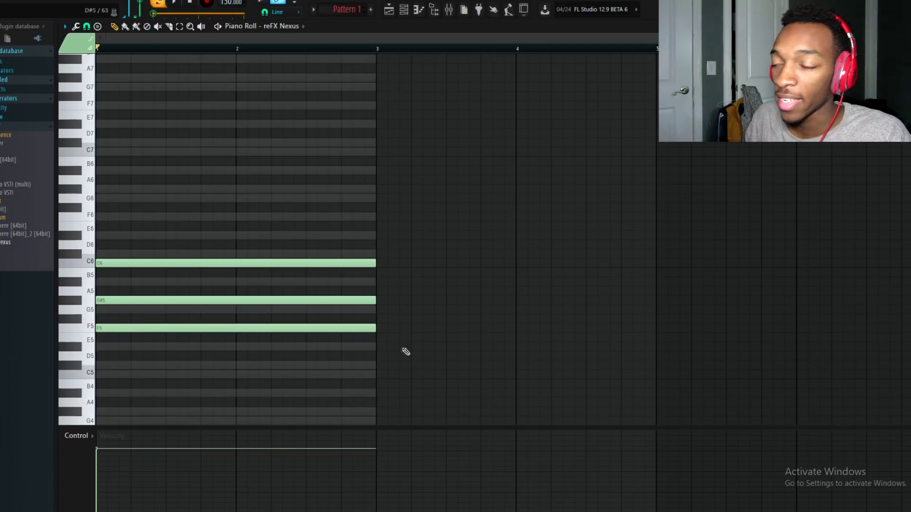
{"action": "left_click_drag", "start_coordinate": [392, 378], "coordinate": [309, 251]}
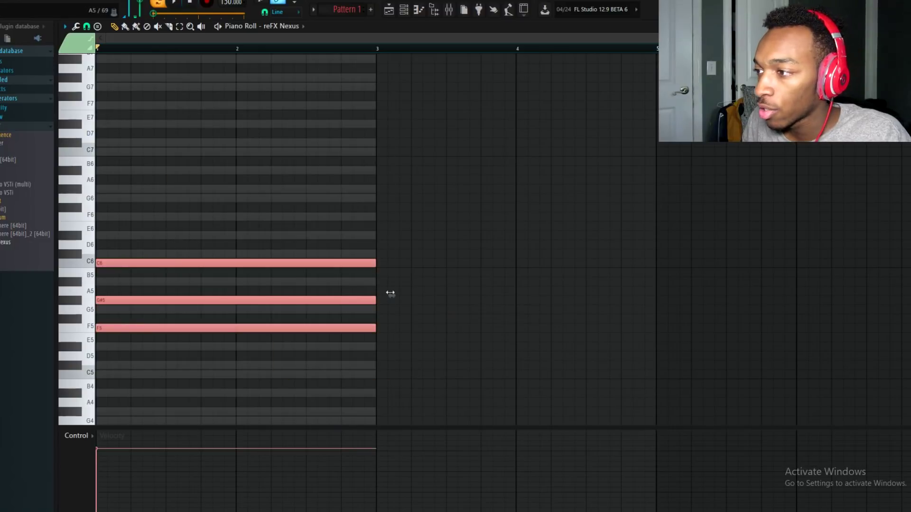
{"action": "left_click_drag", "start_coordinate": [390, 294], "coordinate": [233, 296]}
Try a one-bar D#5 note at bar 2 and audition the F5, D#5, A5 and A#5 keys against it
{"action": "scroll", "coordinate": [161, 266], "scroll_direction": "down", "scroll_amount": 6}
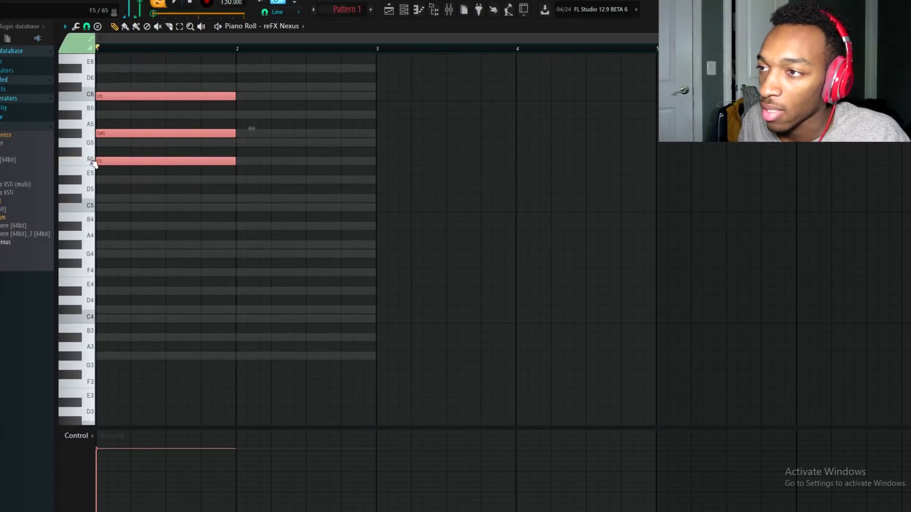
{"action": "left_click", "coordinate": [237, 179]}
{"action": "left_click", "coordinate": [87, 160]}
{"action": "left_click", "coordinate": [86, 175]}
{"action": "left_click", "coordinate": [85, 161]}
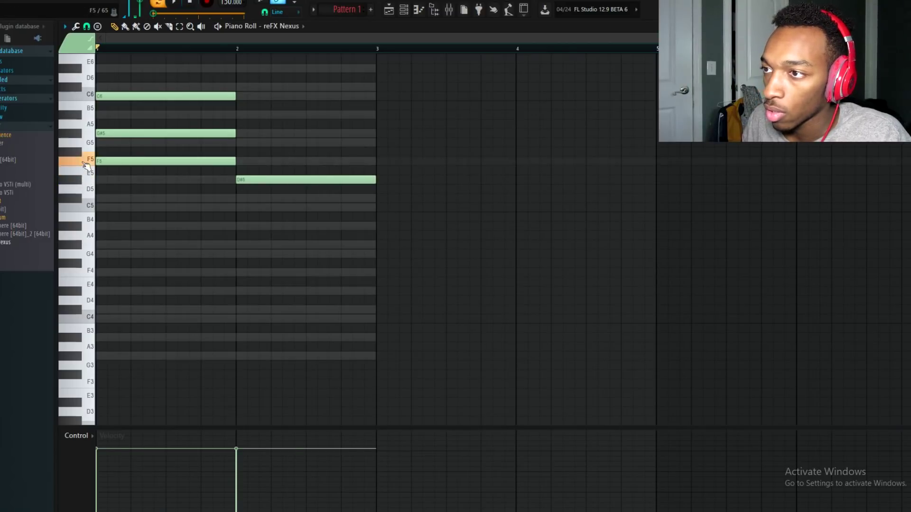
{"action": "left_click", "coordinate": [76, 179]}
{"action": "left_click", "coordinate": [86, 162]}
{"action": "left_click", "coordinate": [89, 124]}
{"action": "left_click", "coordinate": [78, 124]}
{"action": "left_click", "coordinate": [69, 118]}
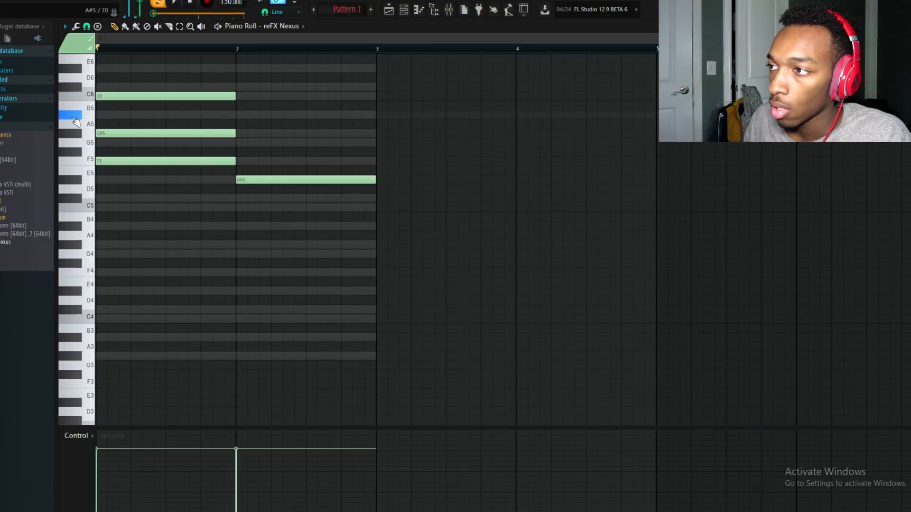
Try the bar 2 note on A#5 with a C#6 above it, then remove both notes
{"action": "left_click", "coordinate": [275, 178]}
{"action": "left_click_drag", "start_coordinate": [279, 165], "coordinate": [280, 113]}
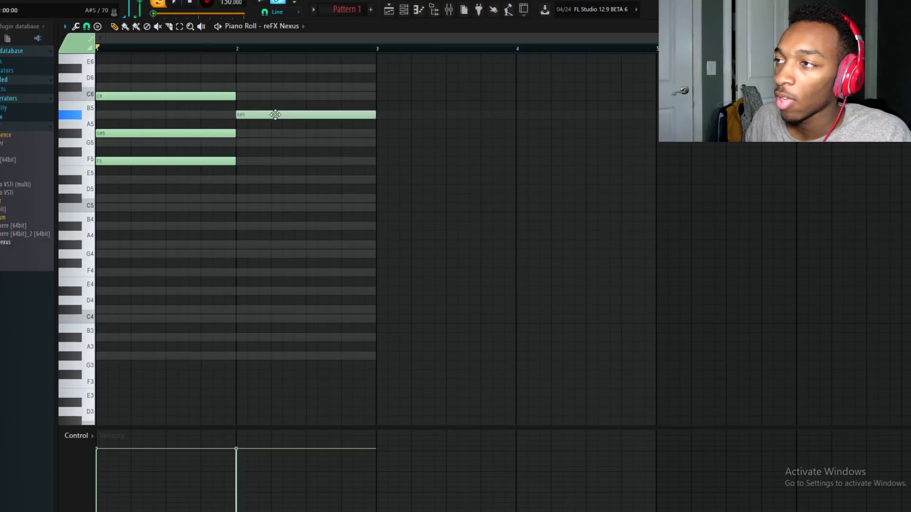
{"action": "scroll", "coordinate": [278, 120], "scroll_direction": "up", "scroll_amount": 3}
{"action": "left_click", "coordinate": [243, 142]}
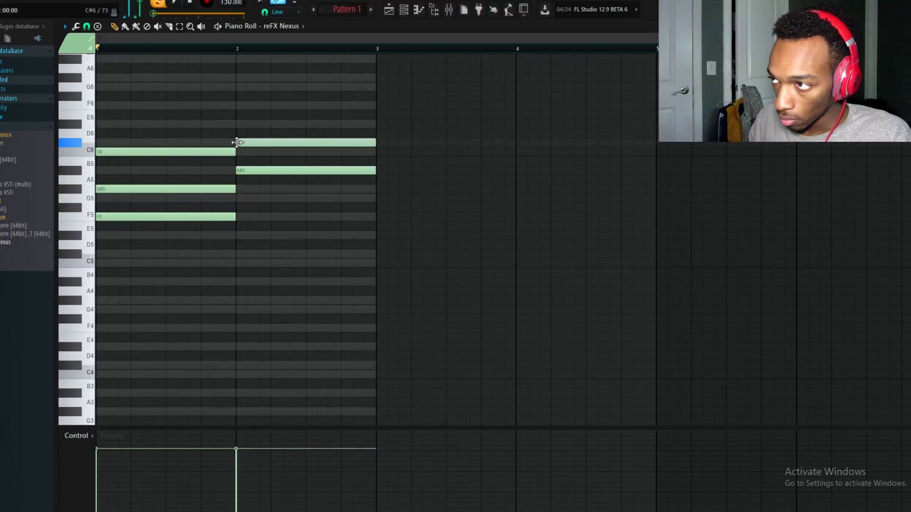
{"action": "right_click", "coordinate": [254, 143]}
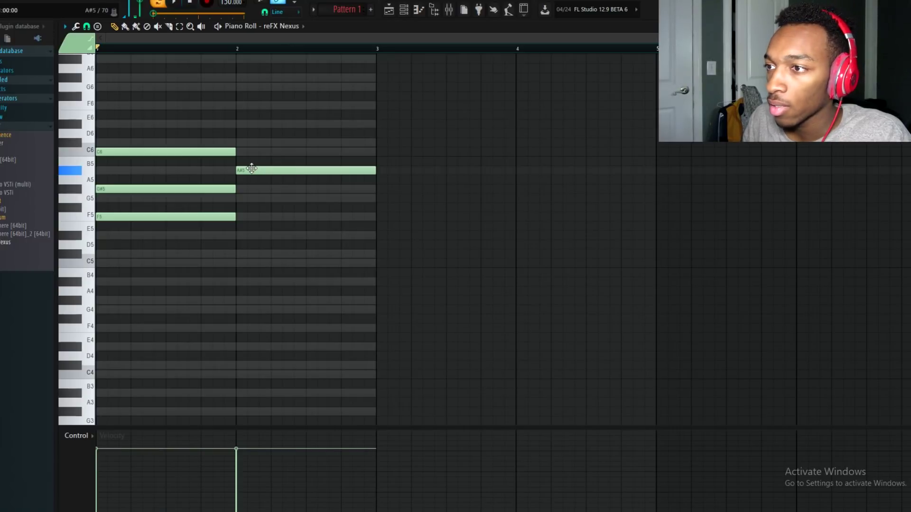
{"action": "right_click", "coordinate": [247, 170]}
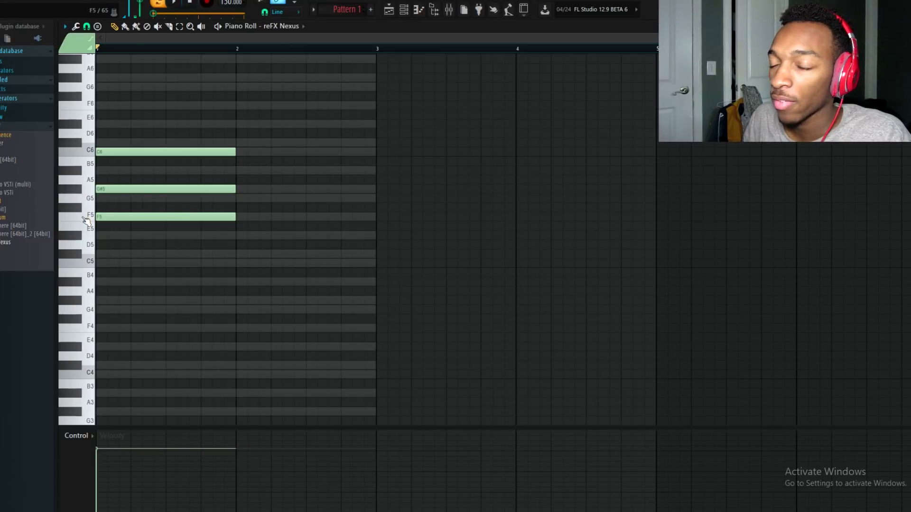
Audition the F5 and G5 keys, add a one-bar G5, A#5 and C#6 chord at bar 2, and play it back
{"action": "left_click", "coordinate": [87, 217]}
{"action": "left_click", "coordinate": [87, 201]}
{"action": "left_click", "coordinate": [88, 213]}
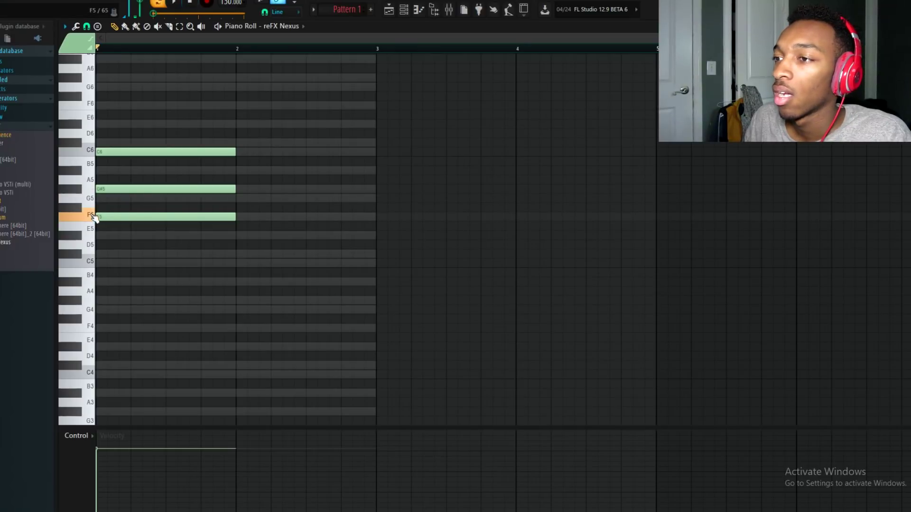
{"action": "left_click", "coordinate": [88, 202]}
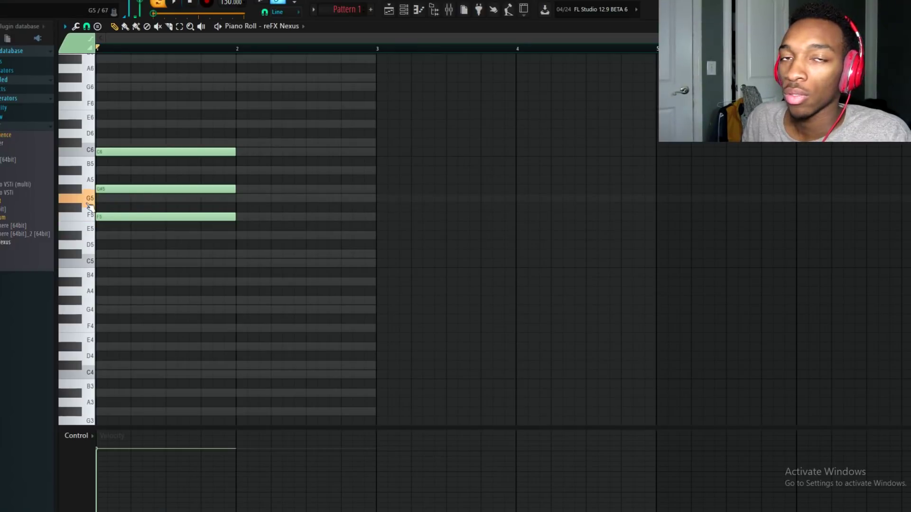
{"action": "left_click", "coordinate": [244, 199]}
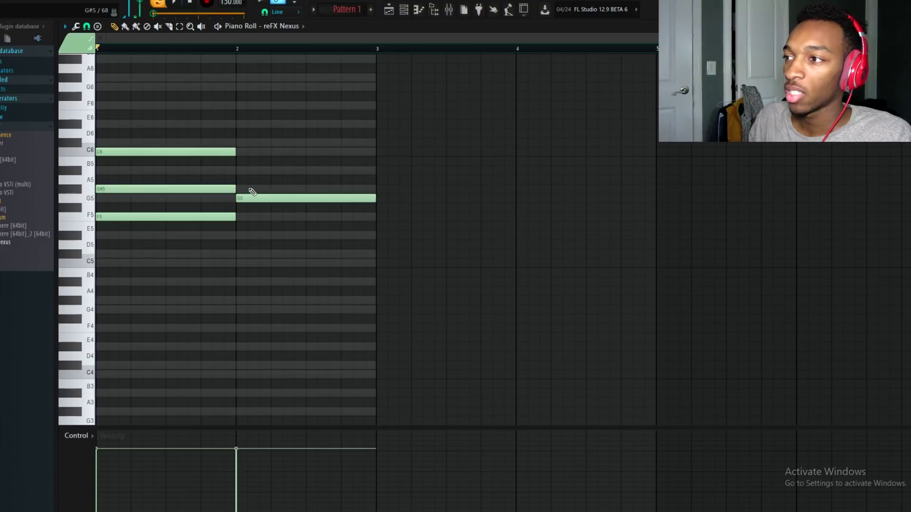
{"action": "left_click", "coordinate": [238, 171]}
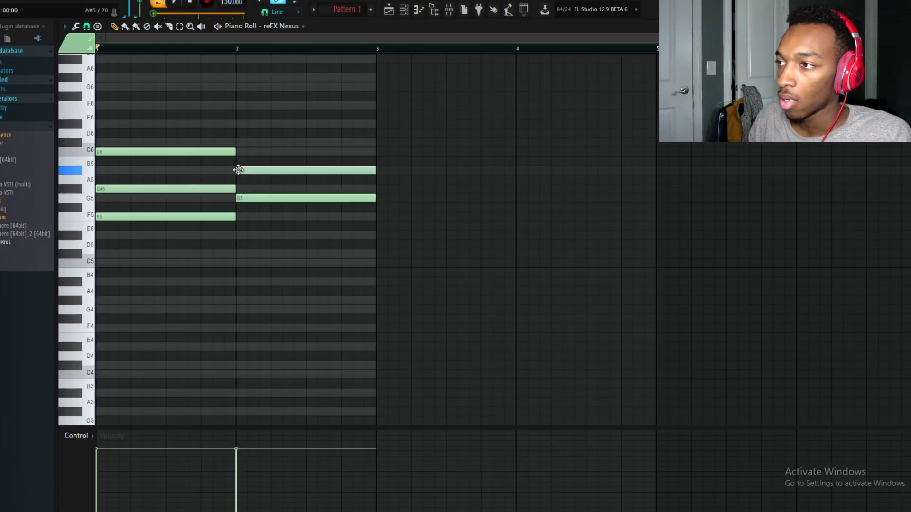
{"action": "left_click", "coordinate": [237, 144]}
{"action": "key", "text": "space"}
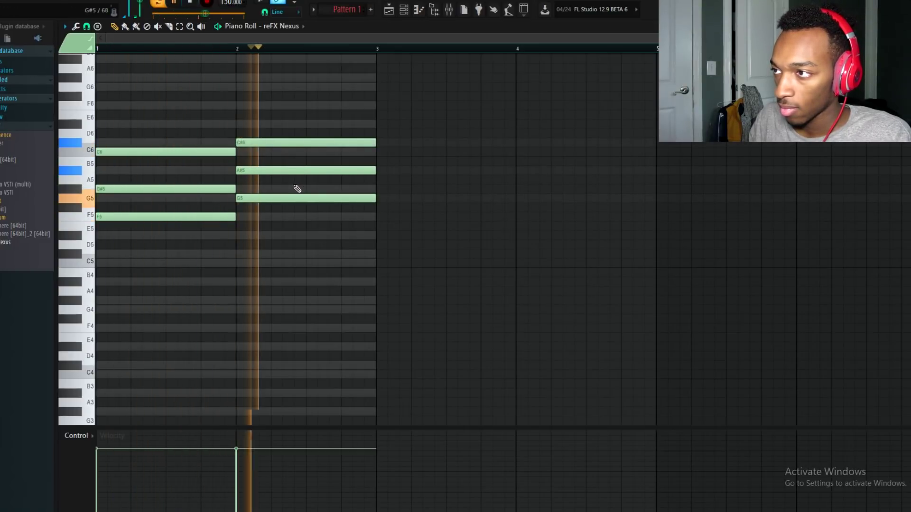
{"action": "key", "text": "space"}
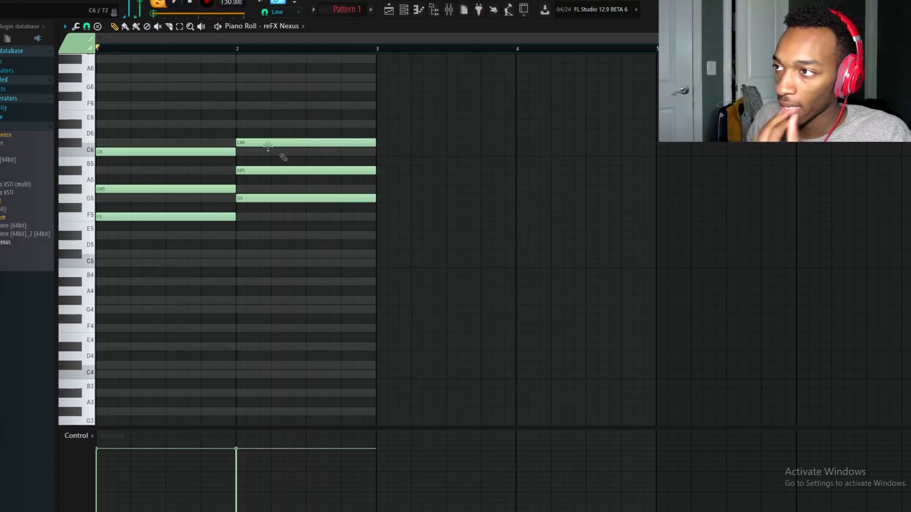
Try an F6 on the bar 2 chord and a D#6 on the bar 1 chord with playback, then delete both notes
{"action": "left_click", "coordinate": [238, 105]}
{"action": "key", "text": "space"}
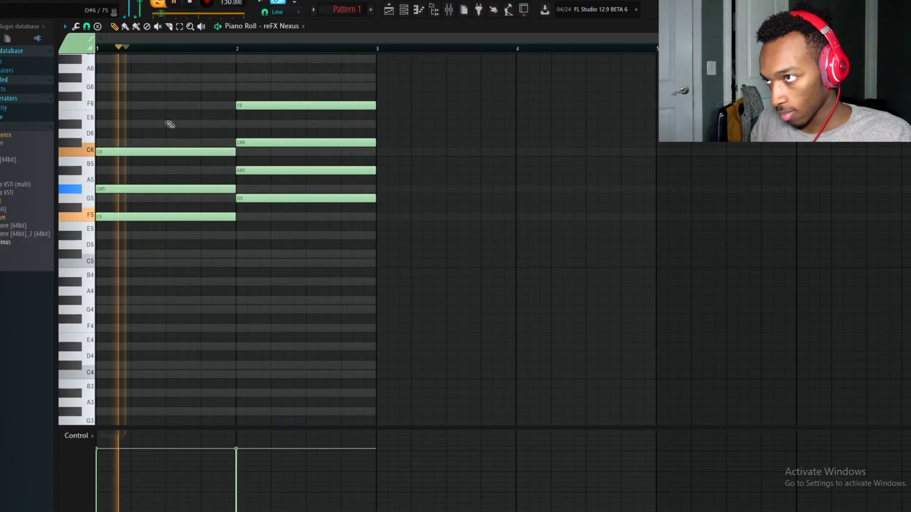
{"action": "key", "text": "space"}
{"action": "left_click", "coordinate": [133, 124]}
{"action": "key", "text": "space"}
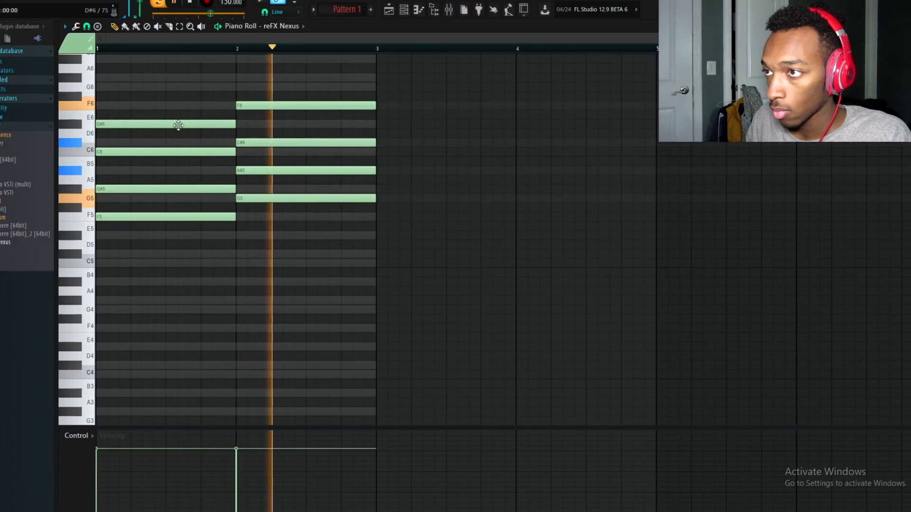
{"action": "key", "text": "space"}
{"action": "left_click_drag", "start_coordinate": [147, 84], "coordinate": [259, 130]}
{"action": "key", "text": "Delete"}
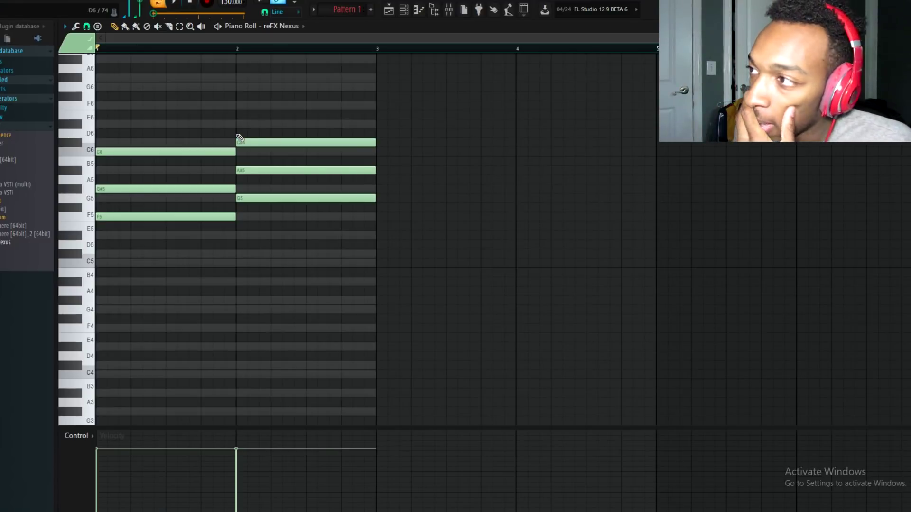
Build a one-bar chord at bar 3 from C#5, F5 and G#5, and play the progression back
{"action": "left_click", "coordinate": [389, 256]}
{"action": "left_click", "coordinate": [92, 219]}
{"action": "left_click", "coordinate": [86, 202]}
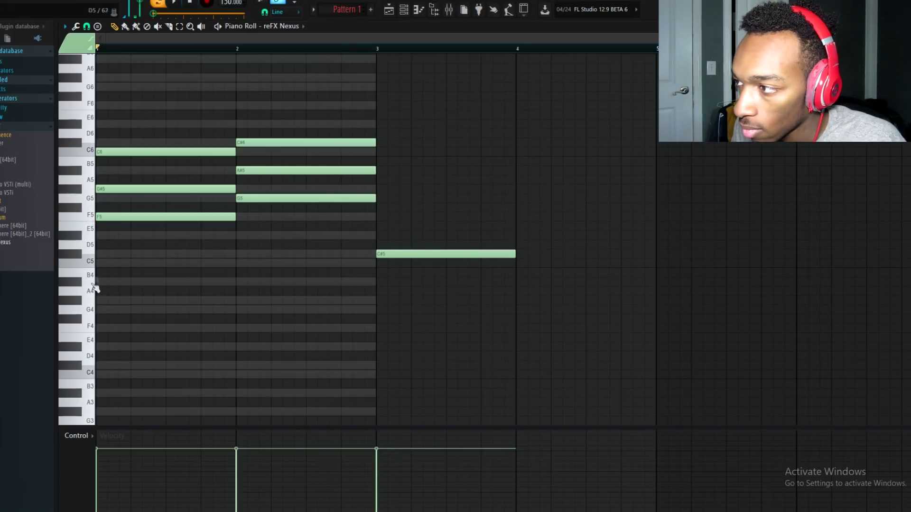
{"action": "left_click", "coordinate": [76, 254]}
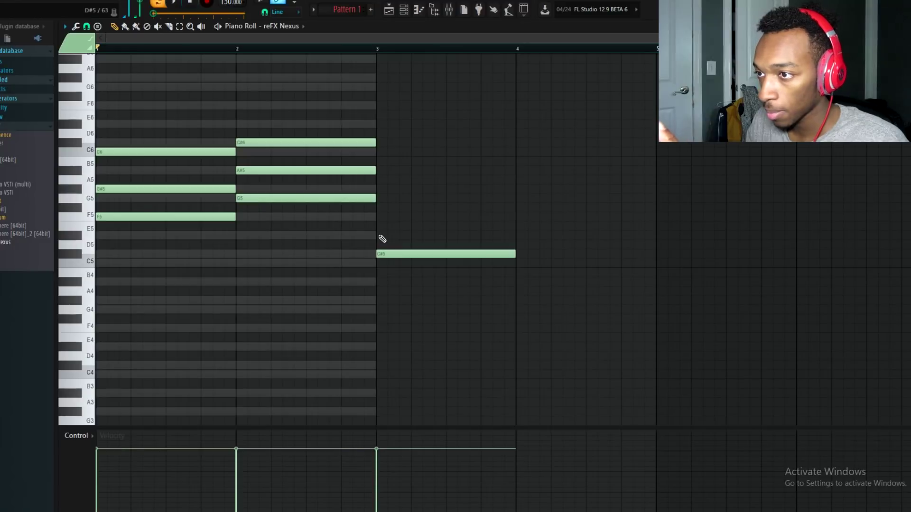
{"action": "left_click", "coordinate": [382, 216]}
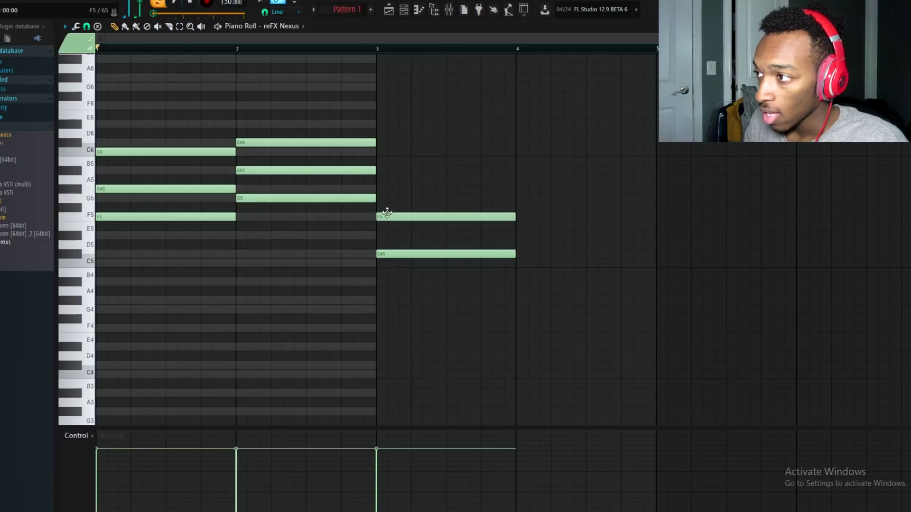
{"action": "left_click", "coordinate": [389, 190]}
{"action": "key", "text": "space"}
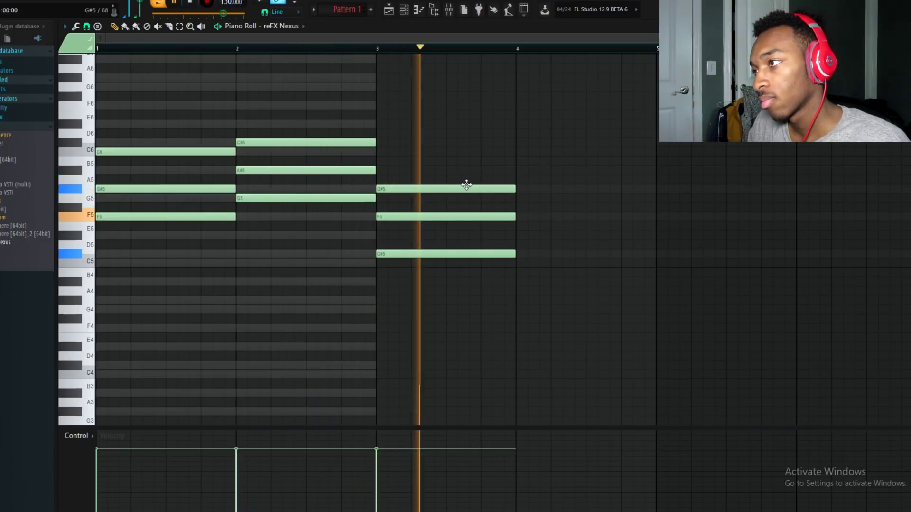
{"action": "key", "text": "space"}
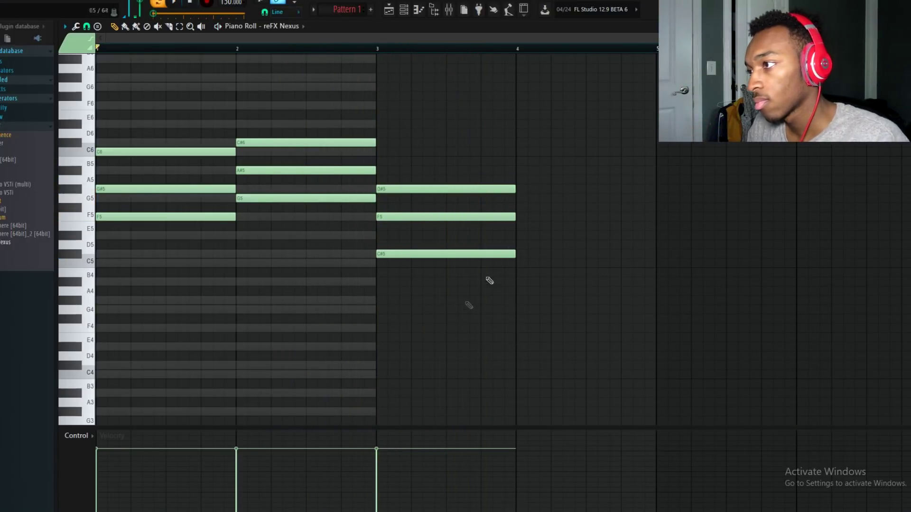
Build a one-bar chord at bar 4 from A#5, C#6 and F6, and play the progression back
{"action": "left_click_drag", "start_coordinate": [524, 177], "coordinate": [518, 165]}
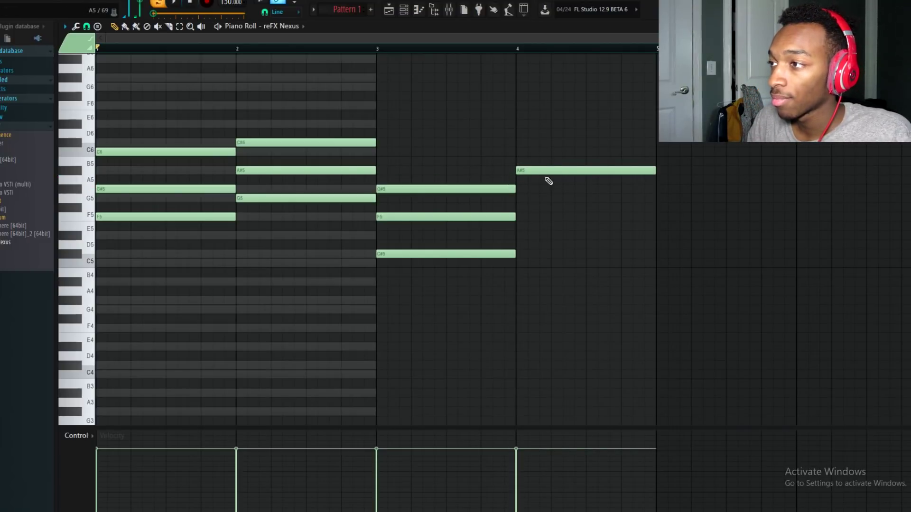
{"action": "left_click", "coordinate": [524, 143]}
{"action": "right_click", "coordinate": [531, 143]}
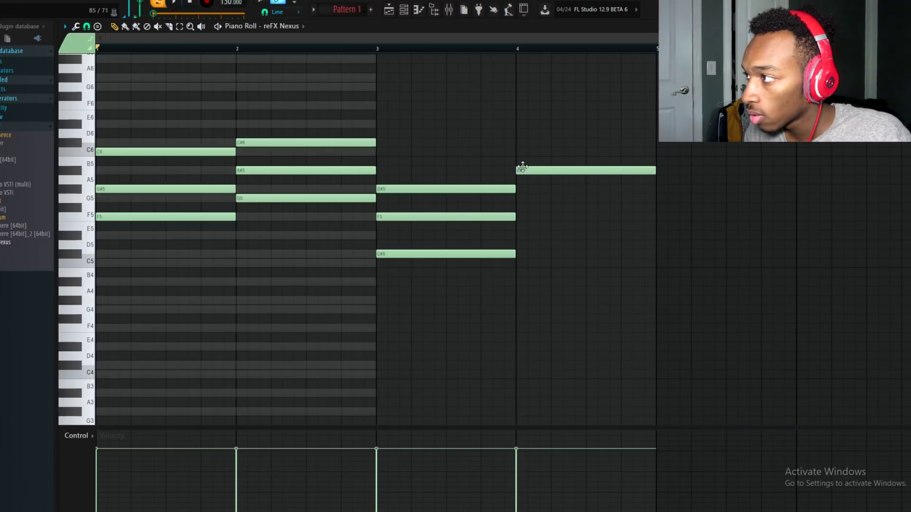
{"action": "left_click", "coordinate": [519, 142]}
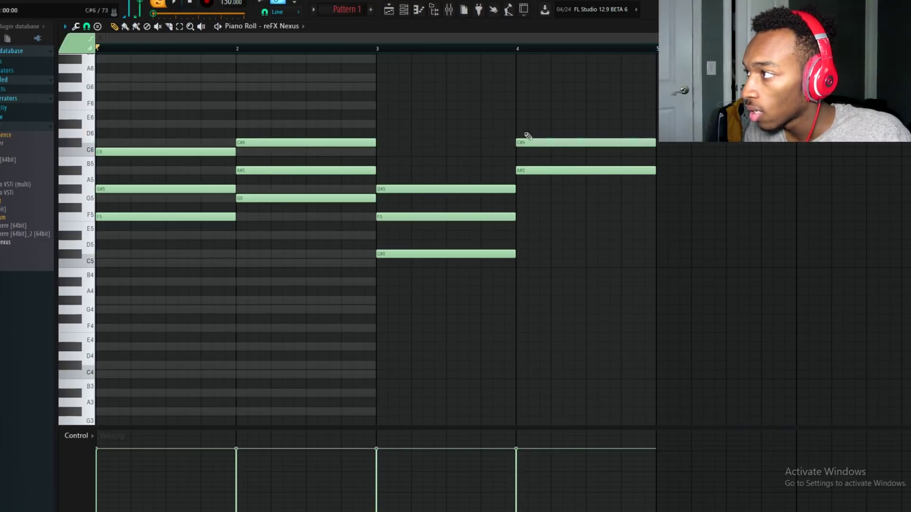
{"action": "left_click", "coordinate": [521, 116]}
{"action": "mouse_move", "coordinate": [523, 118]}
{"action": "left_mouse_down"}
{"action": "mouse_move", "coordinate": [525, 130]}
{"action": "mouse_move", "coordinate": [522, 104]}
{"action": "mouse_move", "coordinate": [514, 104]}
{"action": "left_mouse_up"}
{"action": "key", "text": "space"}
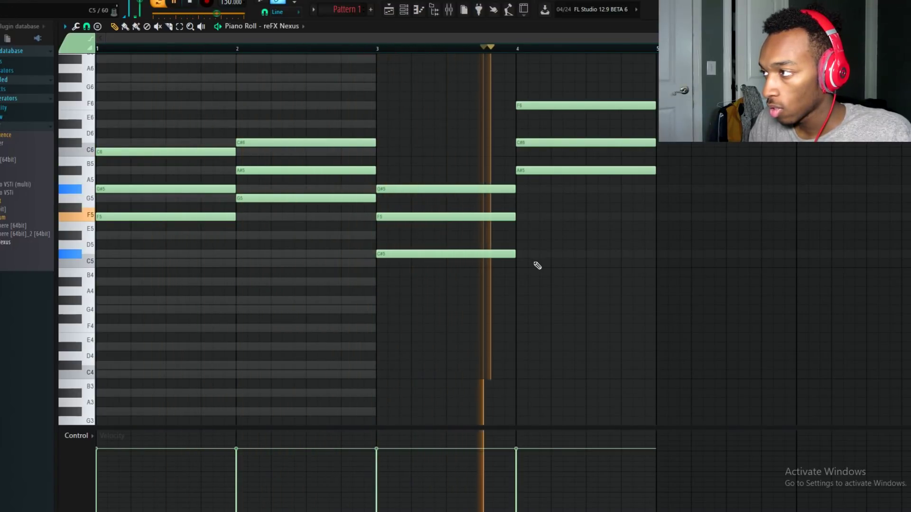
Move the whole bar 3 chord up to G#5, C6 and D#6, play the progression back, and clear the selection
{"action": "left_click_drag", "start_coordinate": [424, 278], "coordinate": [422, 85]}
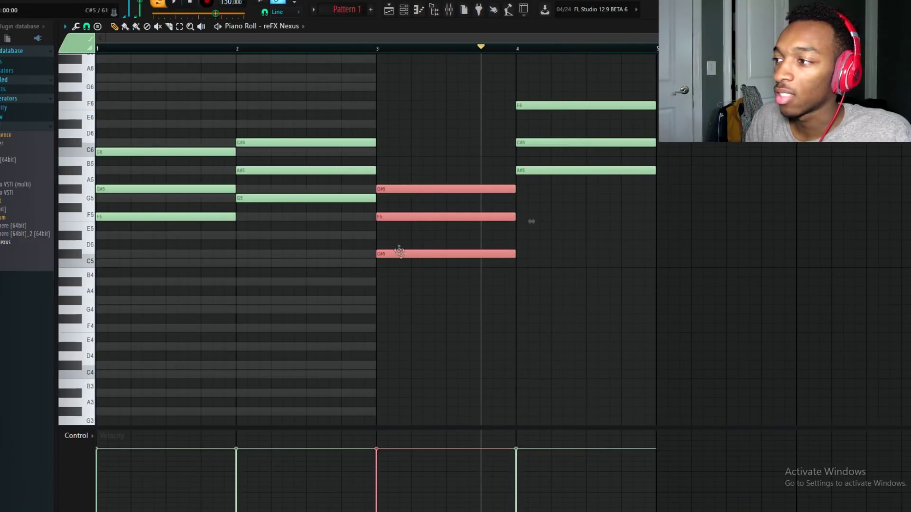
{"action": "left_click_drag", "start_coordinate": [397, 251], "coordinate": [399, 210]}
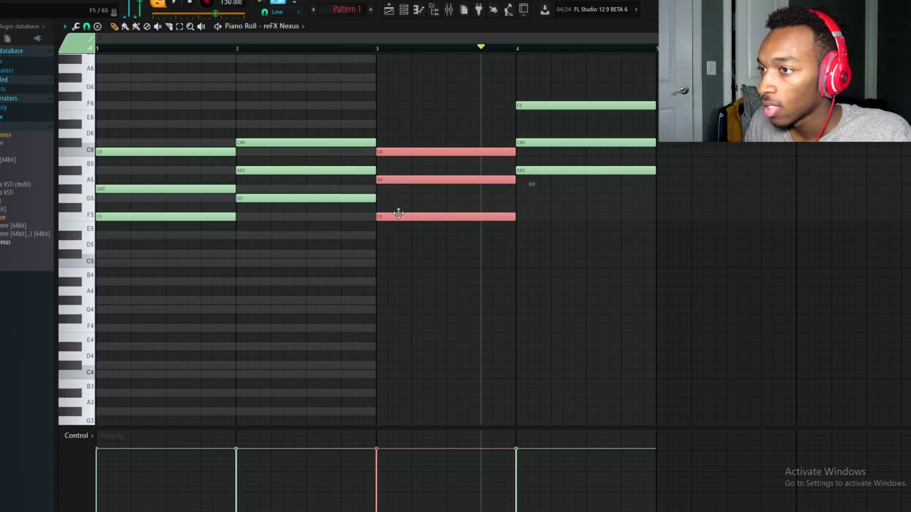
{"action": "left_click_drag", "start_coordinate": [398, 214], "coordinate": [399, 188]}
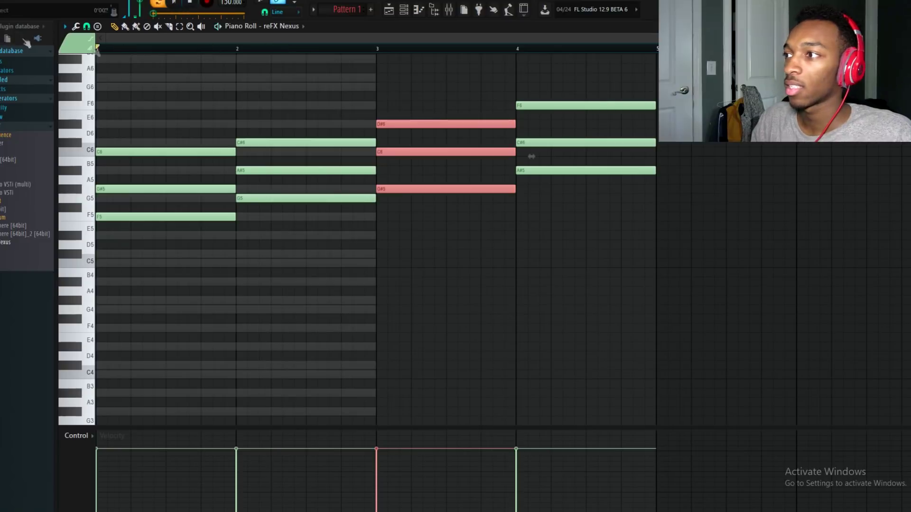
{"action": "key", "text": "space"}
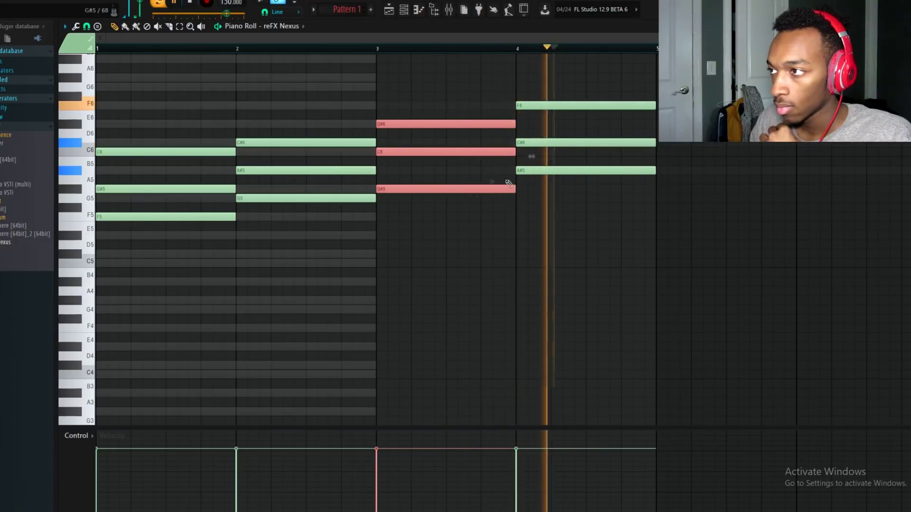
{"action": "key", "text": "space"}
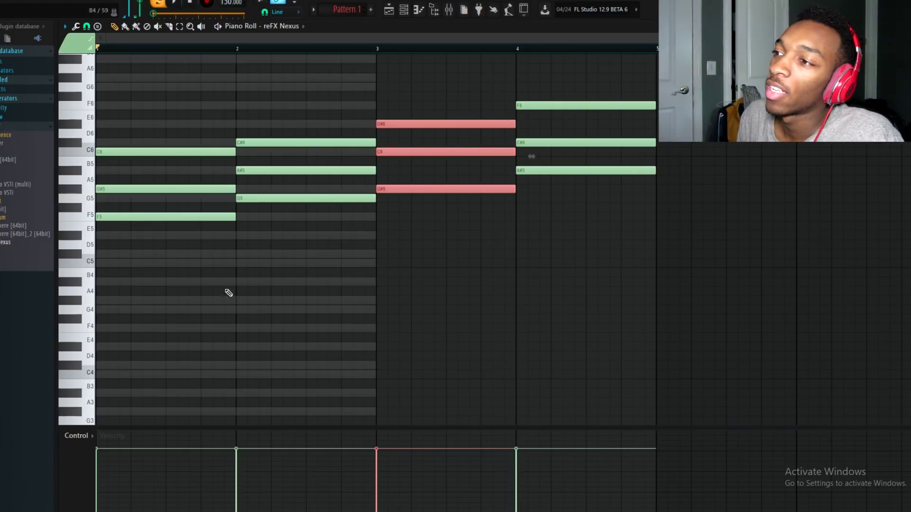
{"action": "left_click", "coordinate": [227, 292]}
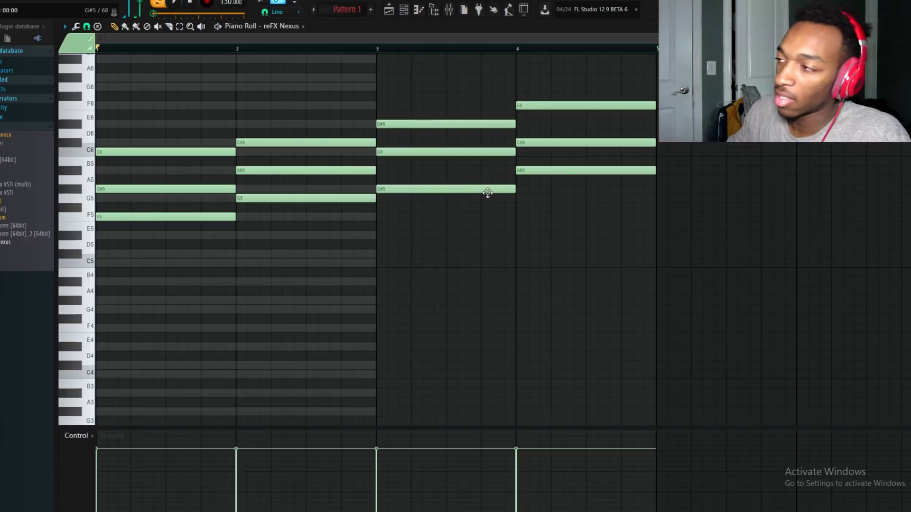
Select the top notes of the bar 3 and bar 4 chords, lower them one octave to D#5 and F5, and play the progression
{"action": "left_click_drag", "start_coordinate": [146, 112], "coordinate": [605, 176]}
{"action": "left_click", "coordinate": [698, 176]}
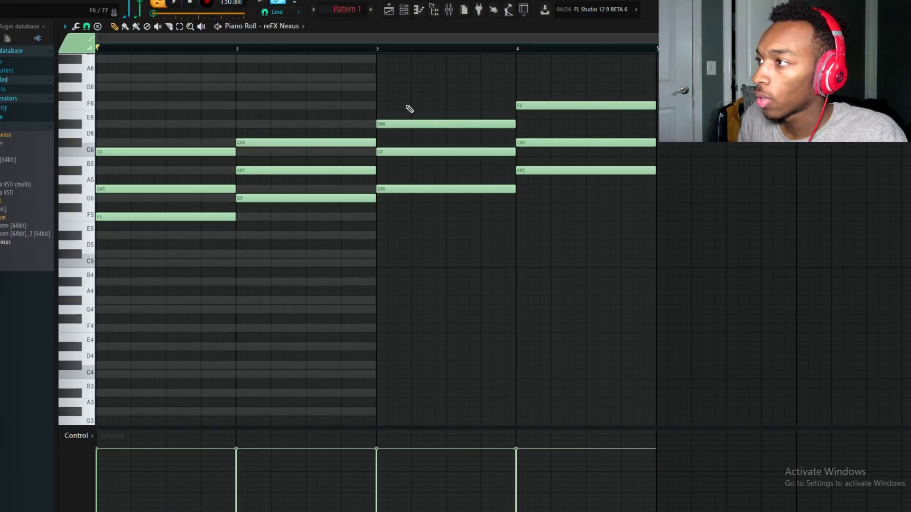
{"action": "left_click_drag", "start_coordinate": [453, 85], "coordinate": [539, 136]}
{"action": "left_click_drag", "start_coordinate": [404, 90], "coordinate": [576, 127]}
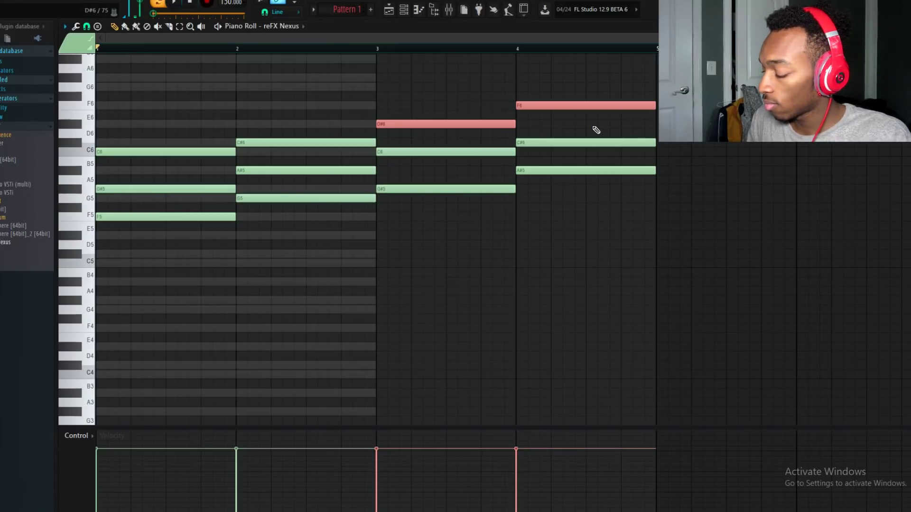
{"action": "key", "text": "ctrl+Down"}
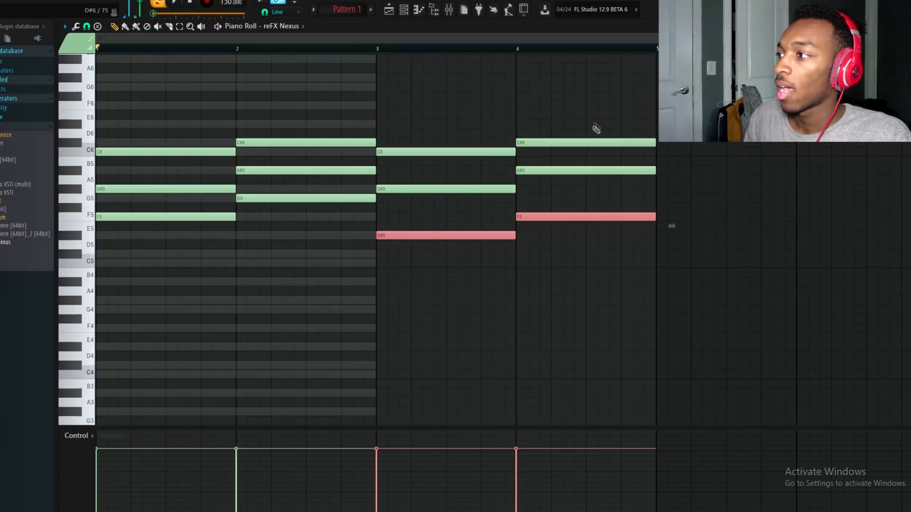
{"action": "key", "text": "space"}
{"action": "key", "text": "space"}
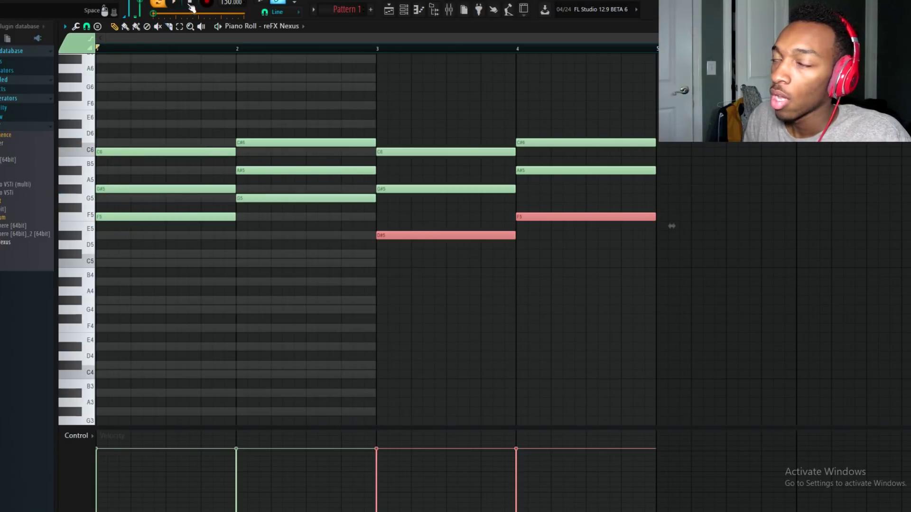
{"action": "key", "text": "space"}
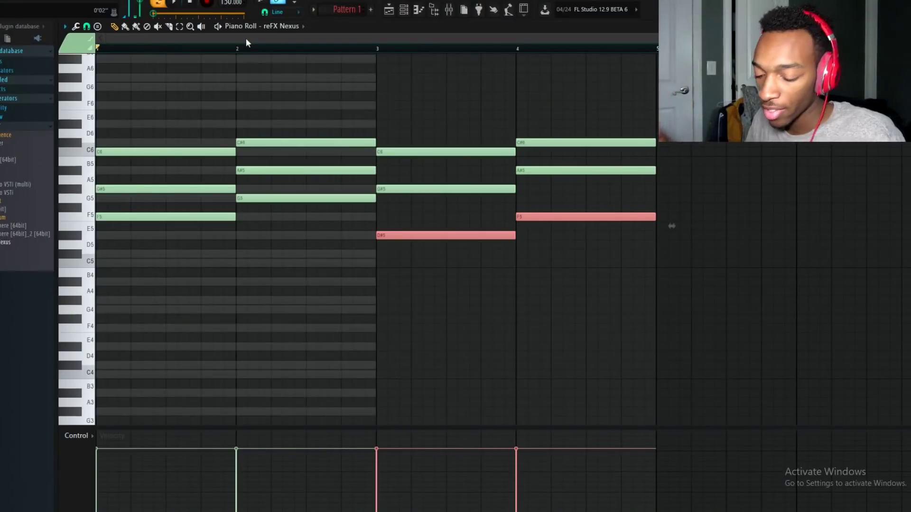
Clear the note selection and add a one-bar F4 root note beneath the bar 1 chord, an octave below its F5
{"action": "scroll", "coordinate": [287, 135], "scroll_direction": "up", "scroll_amount": 5}
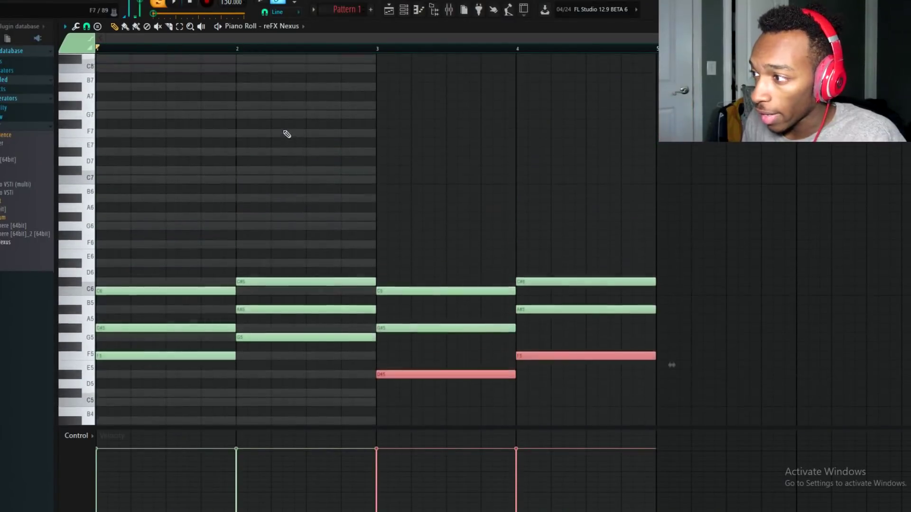
{"action": "scroll", "coordinate": [351, 220], "scroll_direction": "down", "scroll_amount": 4}
{"action": "scroll", "coordinate": [300, 267], "scroll_direction": "down", "scroll_amount": 3}
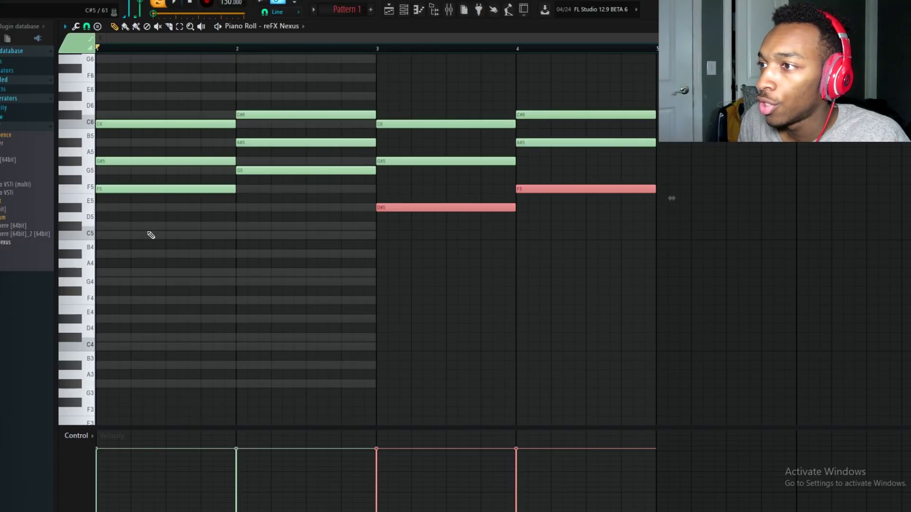
{"action": "left_click", "coordinate": [190, 238], "text": "ctrl"}
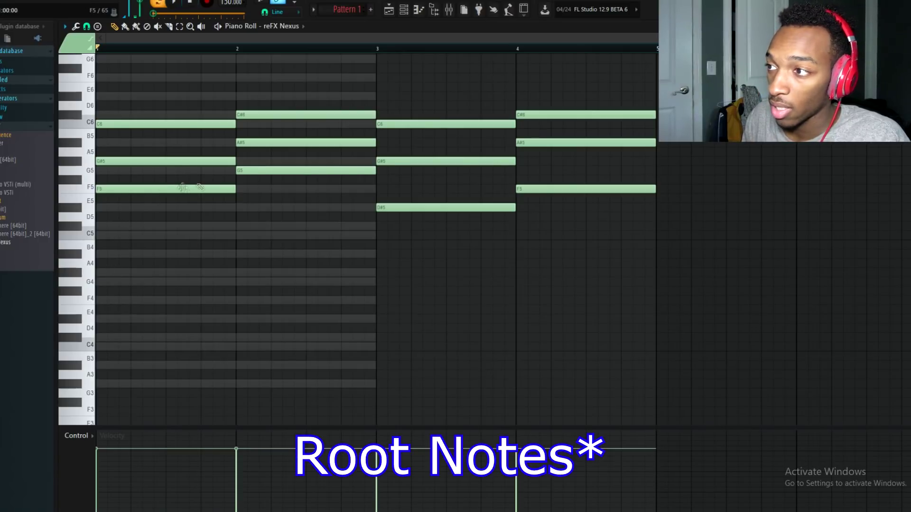
{"action": "left_click_drag", "start_coordinate": [308, 158], "coordinate": [448, 245]}
{"action": "left_click", "coordinate": [492, 247], "text": "ctrl"}
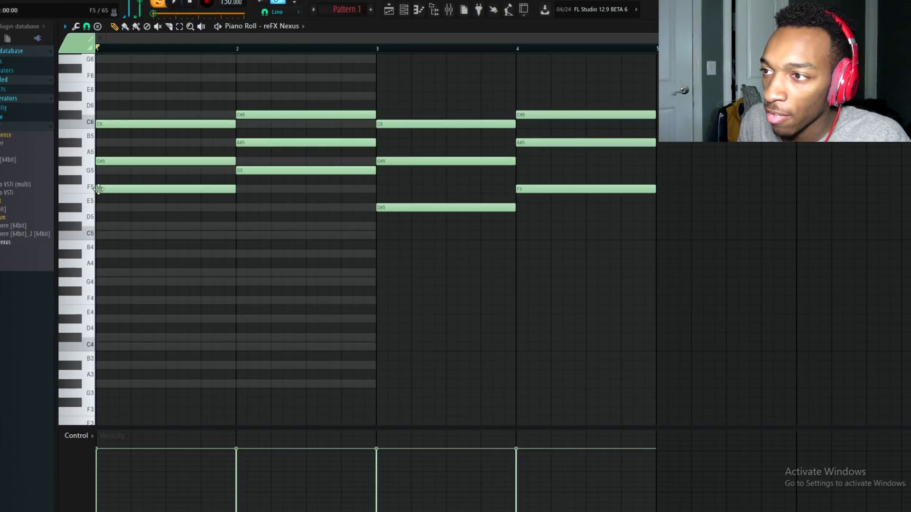
{"action": "mouse_move", "coordinate": [104, 189]}
{"action": "left_mouse_down", "text": "shift"}
{"action": "mouse_move", "coordinate": [168, 188]}
{"action": "mouse_move", "coordinate": [97, 190]}
{"action": "left_mouse_up", "text": "shift"}
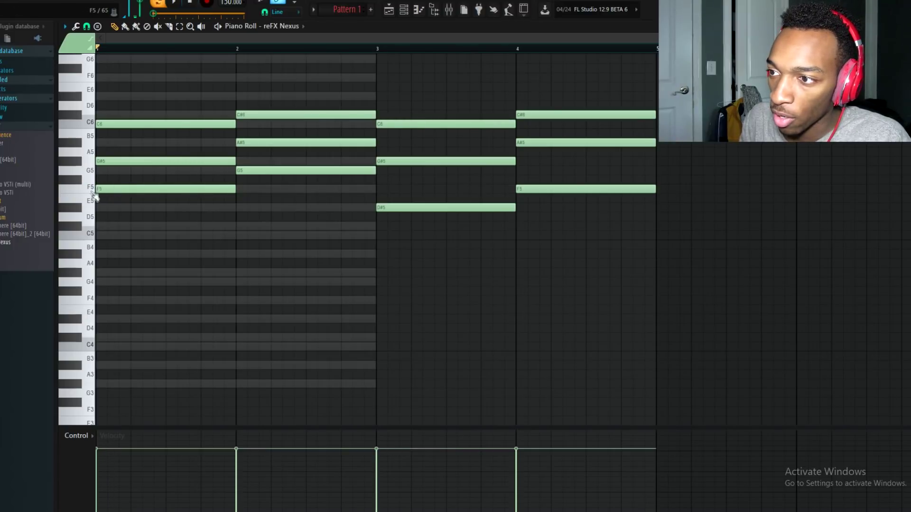
{"action": "left_click", "coordinate": [103, 302]}
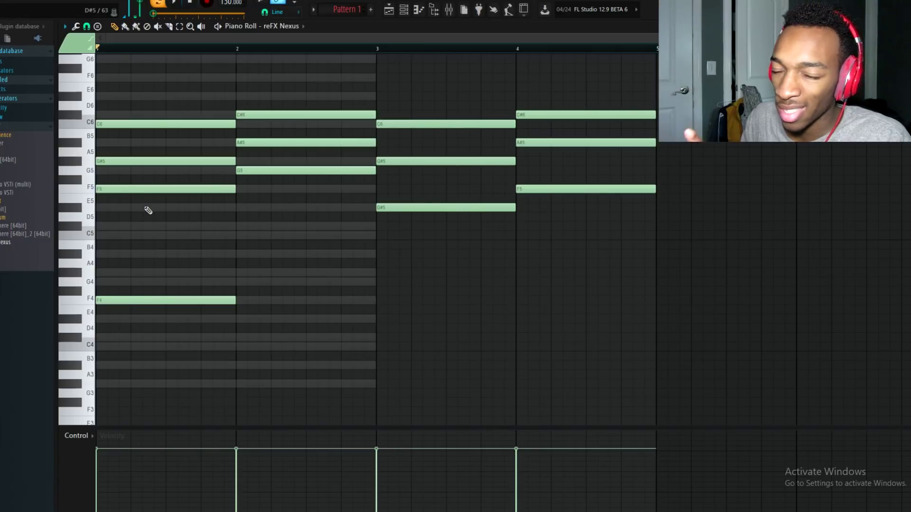
Play the progression, add one-bar root notes G4, D#4 and F4 beneath the chords in bars 2, 3 and 4, and play it again
{"action": "key", "text": "space"}
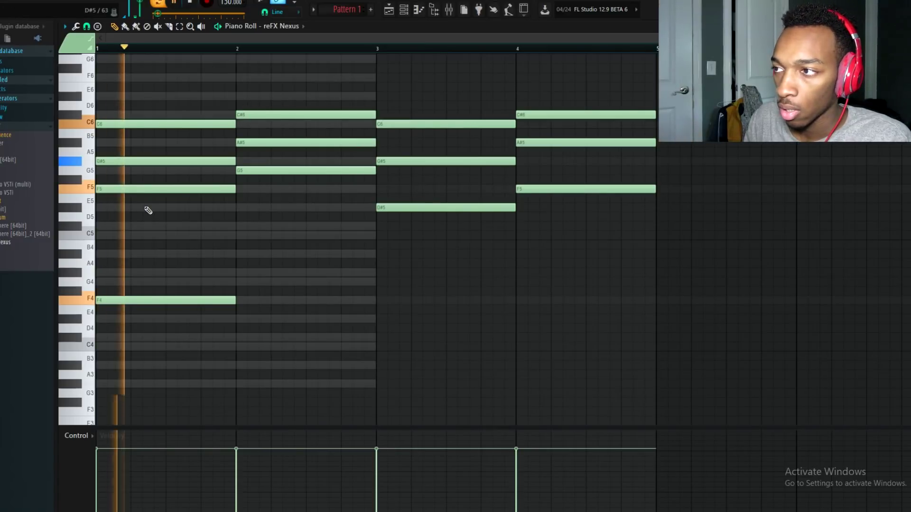
{"action": "key", "text": "space"}
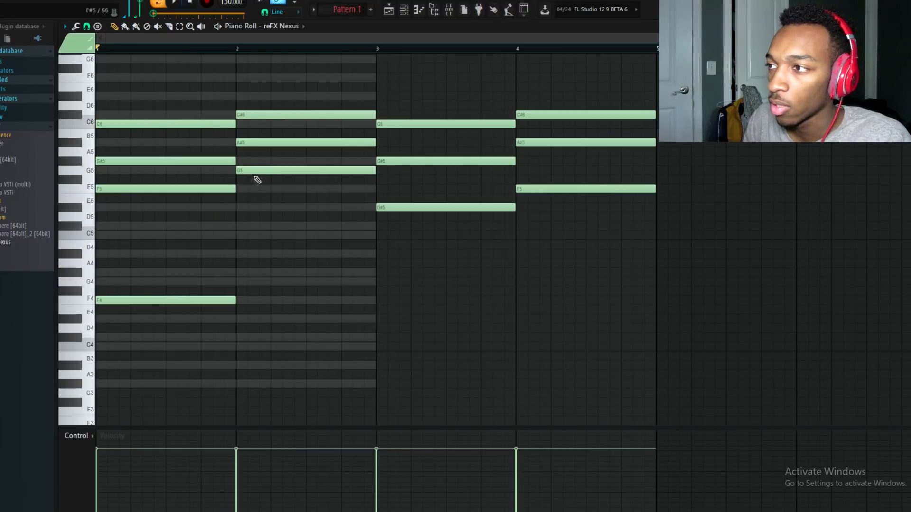
{"action": "left_click", "coordinate": [240, 282]}
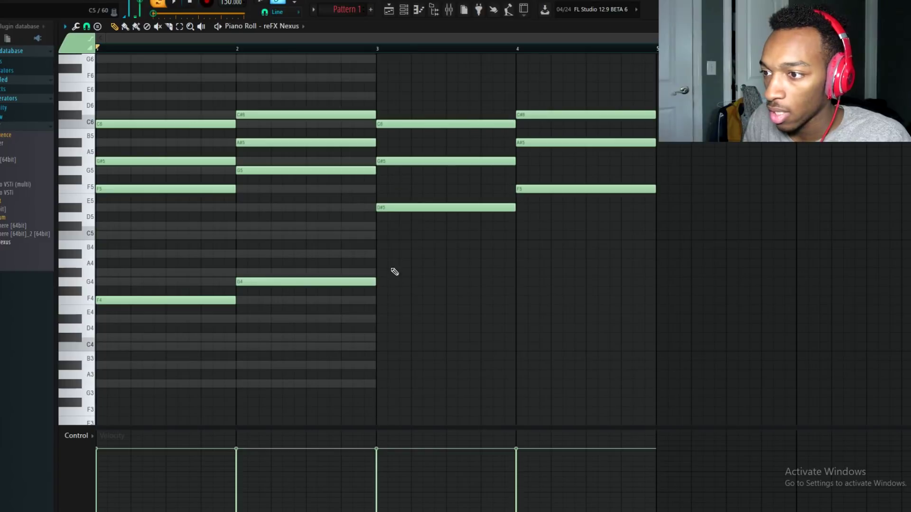
{"action": "left_click_drag", "start_coordinate": [389, 319], "coordinate": [378, 318]}
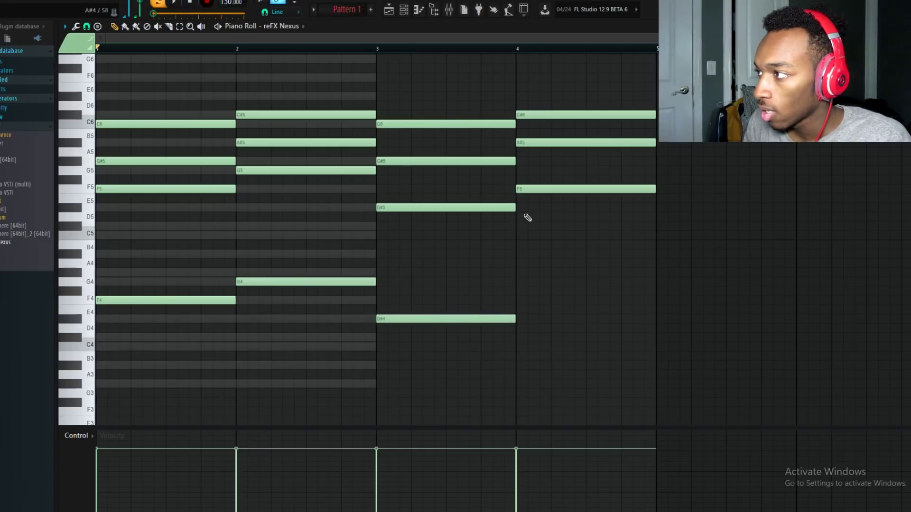
{"action": "left_click", "coordinate": [518, 301]}
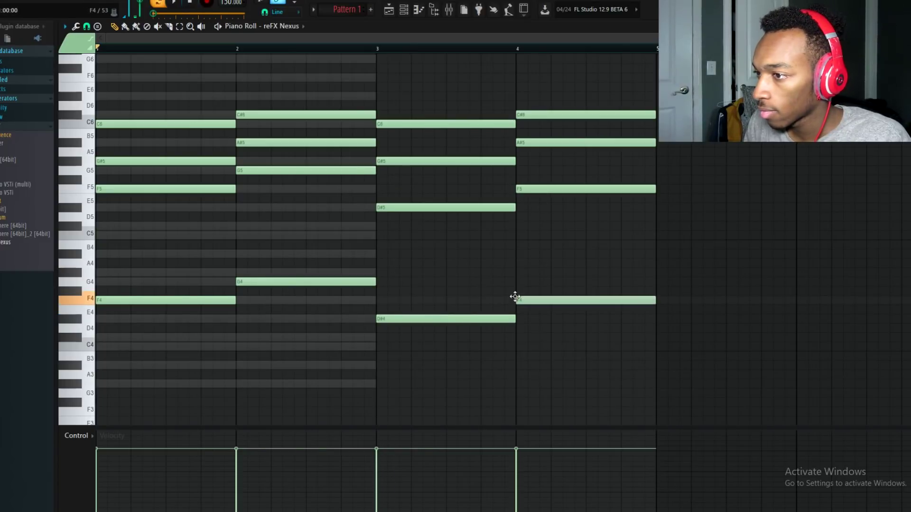
{"action": "key", "text": "space"}
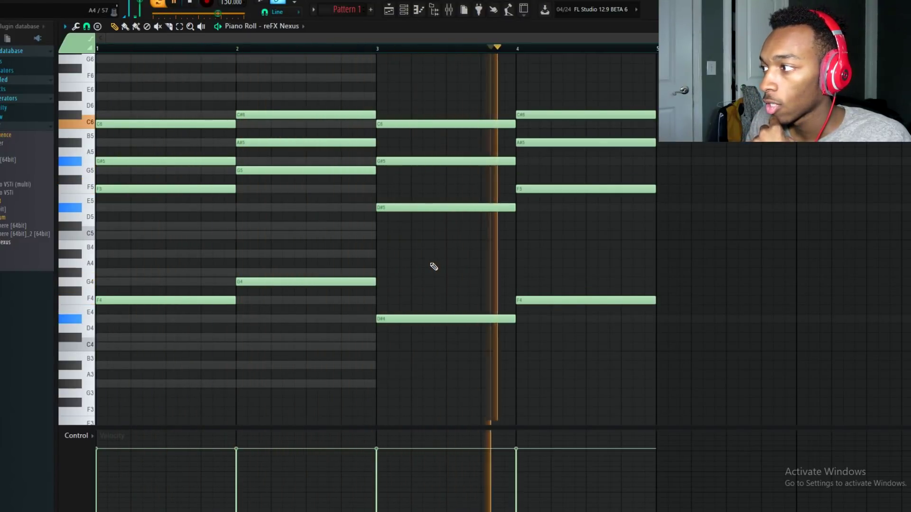
{"action": "key", "text": "space"}
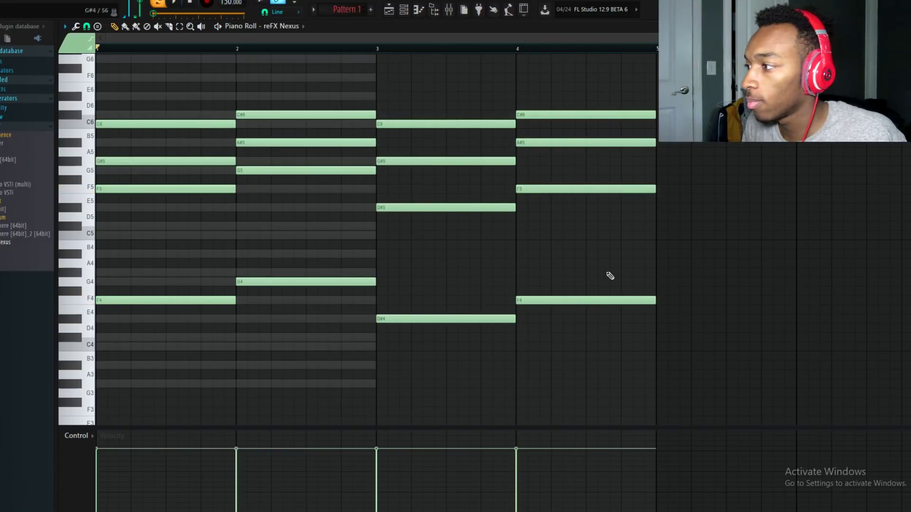
{"action": "scroll", "coordinate": [201, 219], "scroll_direction": "up", "scroll_amount": 3}
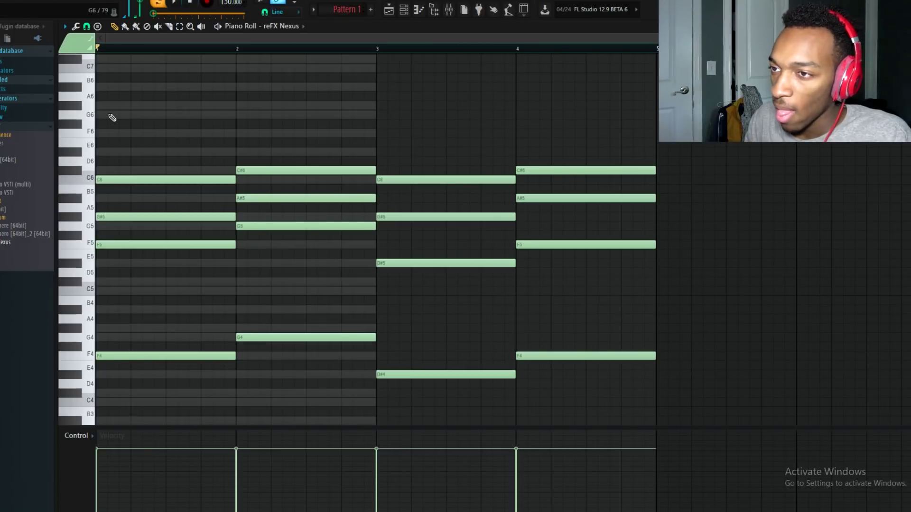
{"action": "scroll", "coordinate": [283, 114], "scroll_direction": "down", "scroll_amount": 6}
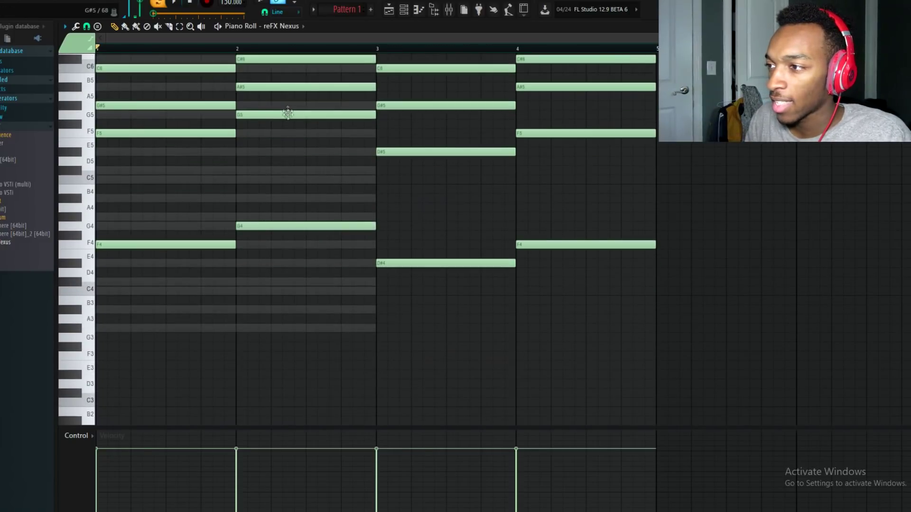
{"action": "scroll", "coordinate": [261, 184], "scroll_direction": "up", "scroll_amount": 7}
{"action": "scroll", "coordinate": [262, 184], "scroll_direction": "up", "scroll_amount": 3}
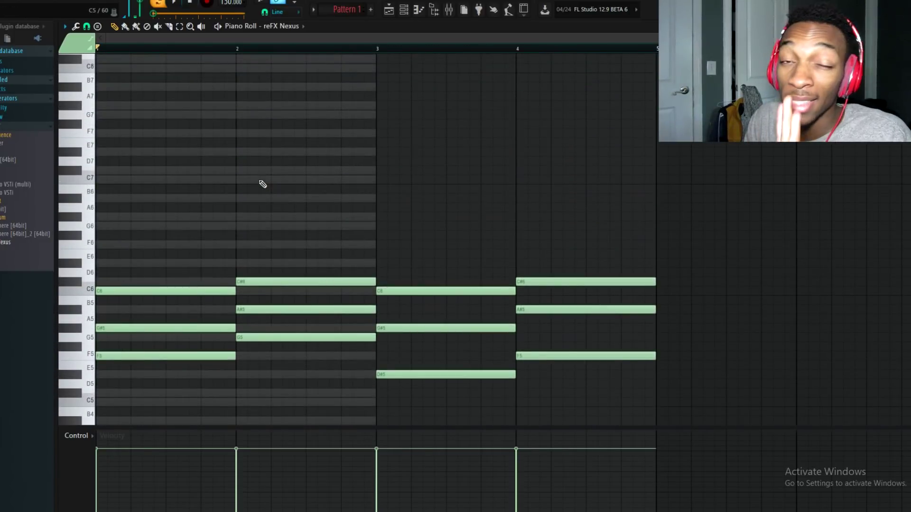
{"action": "left_click", "coordinate": [99, 170]}
{"action": "left_click_drag", "start_coordinate": [234, 170], "coordinate": [128, 172]}
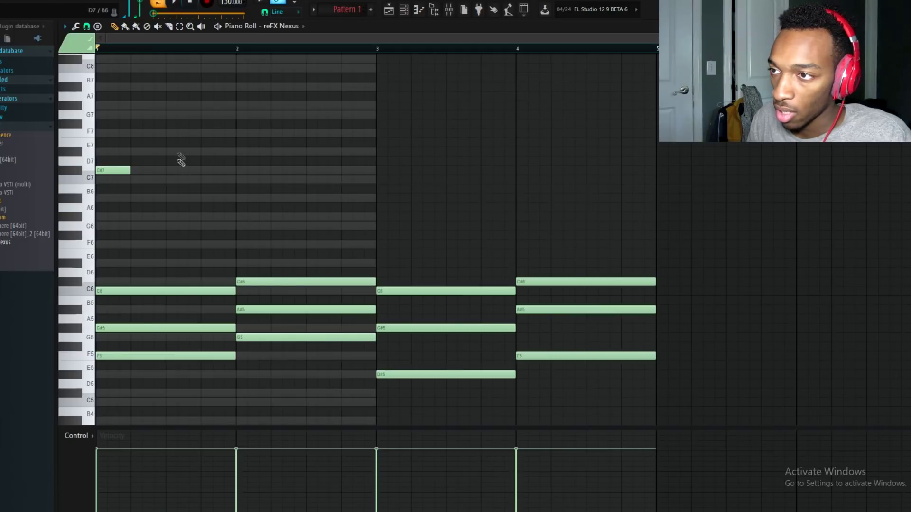
{"action": "right_click", "coordinate": [119, 170]}
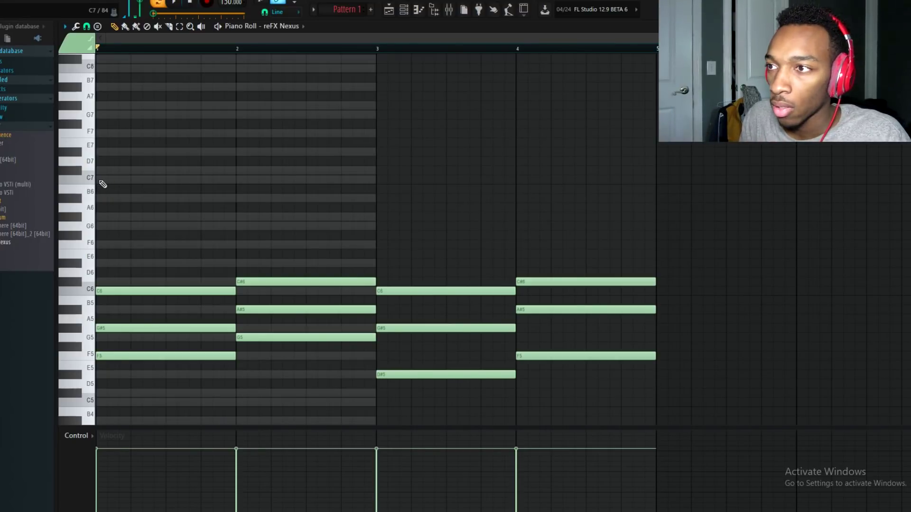
Place a melody of G#6, G6 and F6 on beats 1, 2 and 3 of bar 1, with half-beat G6 and F6, and play it
{"action": "left_click", "coordinate": [97, 216]}
{"action": "key", "text": "space"}
{"action": "left_click", "coordinate": [134, 227]}
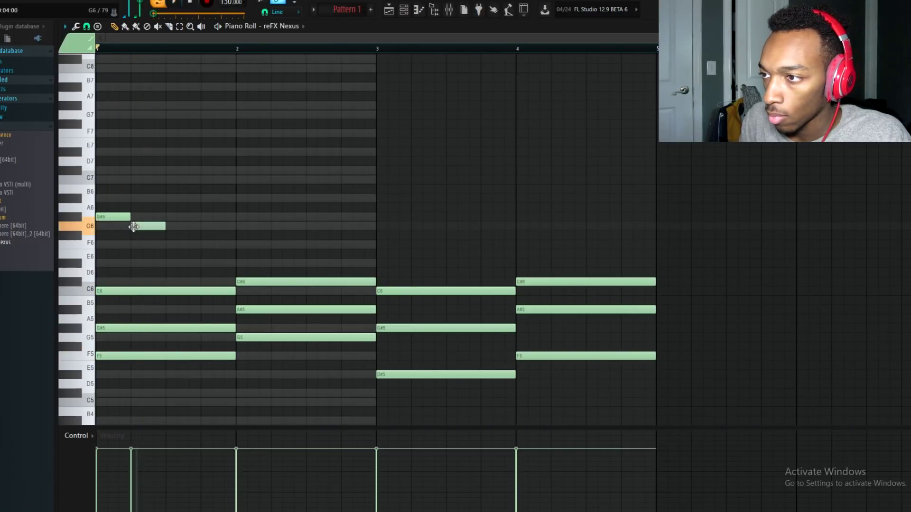
{"action": "mouse_move", "coordinate": [167, 245]}
{"action": "left_mouse_down"}
{"action": "mouse_move", "coordinate": [149, 244]}
{"action": "mouse_move", "coordinate": [172, 244]}
{"action": "left_mouse_up"}
{"action": "key", "text": "space"}
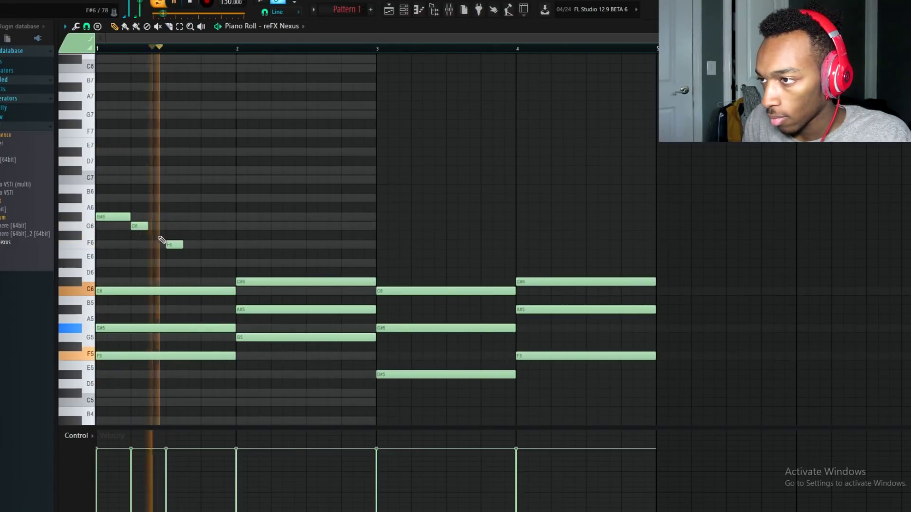
{"action": "key", "text": "space"}
Extend the melody with a short C7 at the start of bar 2, try and remove an F6 on beat 2, and play it
{"action": "left_click_drag", "start_coordinate": [201, 262], "coordinate": [232, 263]}
{"action": "mouse_move", "coordinate": [277, 236]}
{"action": "left_mouse_down"}
{"action": "mouse_move", "coordinate": [279, 226]}
{"action": "mouse_move", "coordinate": [279, 245]}
{"action": "left_mouse_up"}
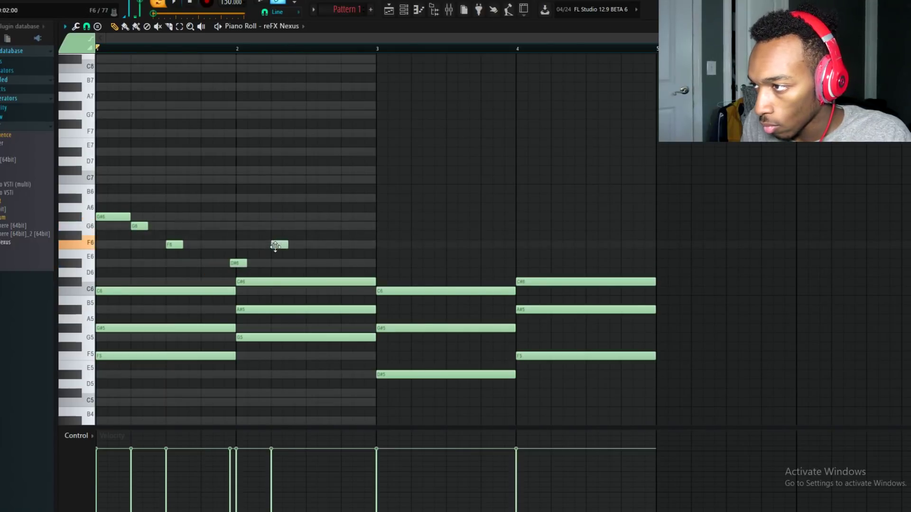
{"action": "key", "text": "space"}
{"action": "left_click_drag", "start_coordinate": [233, 264], "coordinate": [241, 178]}
{"action": "key", "text": "space"}
{"action": "key", "text": "space"}
{"action": "right_click", "coordinate": [278, 244]}
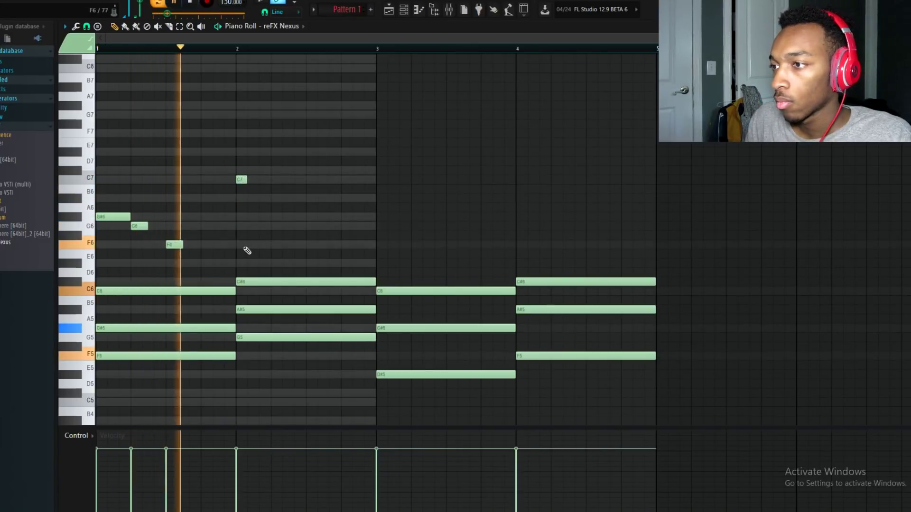
Add short A#6 and F6 melody notes on beats 2 and 3 of bar 2, playing the melody between them
{"action": "left_click", "coordinate": [273, 197]}
{"action": "key", "text": "space"}
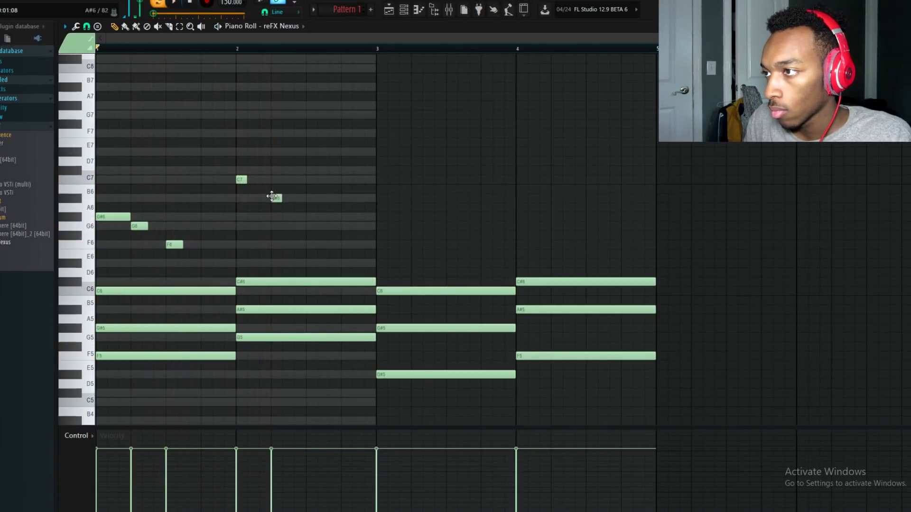
{"action": "key", "text": "space"}
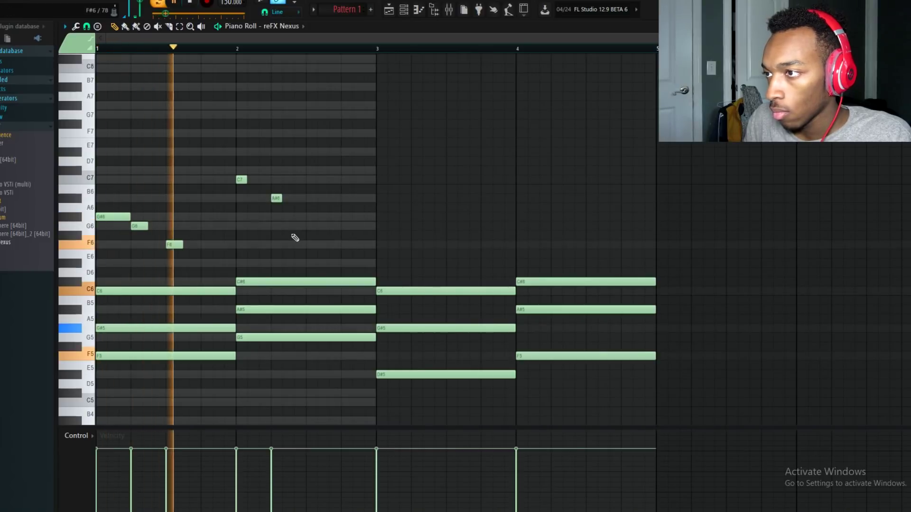
{"action": "key", "text": "space"}
{"action": "left_click", "coordinate": [311, 245]}
{"action": "left_click_drag", "start_coordinate": [308, 245], "coordinate": [302, 246]}
Copy the two-bar melody into bars 3 and 4, clear the selection, and play the pattern
{"action": "left_click_drag", "start_coordinate": [347, 265], "coordinate": [97, 167]}
{"action": "left_click_drag", "start_coordinate": [102, 213], "coordinate": [382, 216]}
{"action": "left_click", "coordinate": [320, 227]}
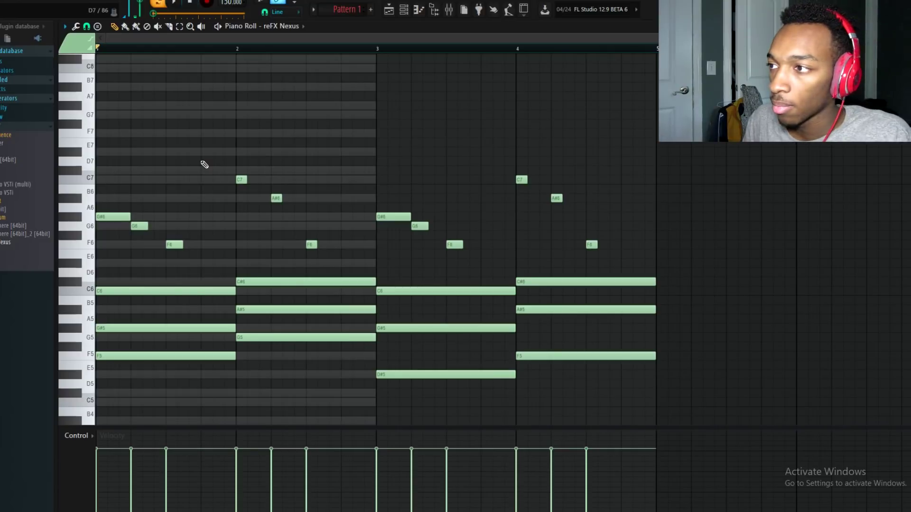
{"action": "key", "text": "space"}
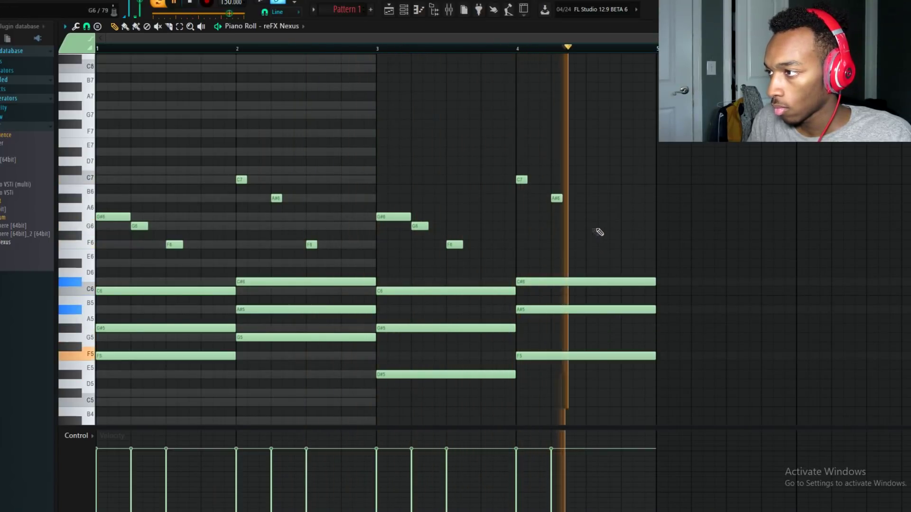
Move the last F6 melody note to beat 4 of bar 4 and play the whole pattern with chords, roots and melody
{"action": "left_click", "coordinate": [636, 254]}
{"action": "key", "text": "space"}
{"action": "left_click_drag", "start_coordinate": [627, 254], "coordinate": [616, 244]}
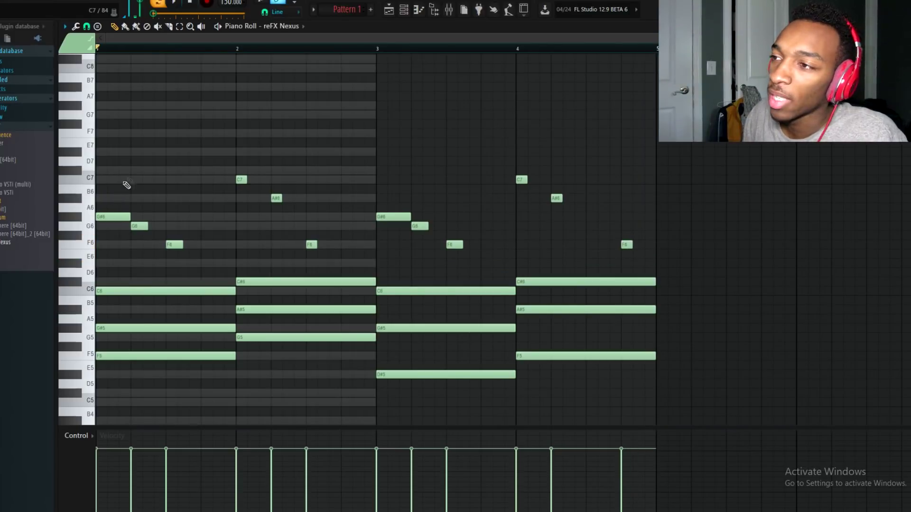
{"action": "scroll", "coordinate": [203, 157], "scroll_direction": "down", "scroll_amount": 5}
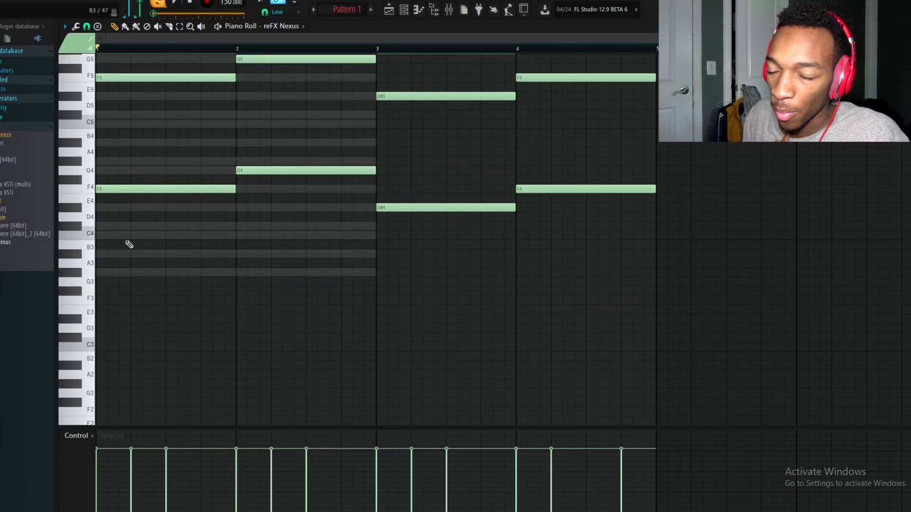
{"action": "scroll", "coordinate": [163, 185], "scroll_direction": "up", "scroll_amount": 10}
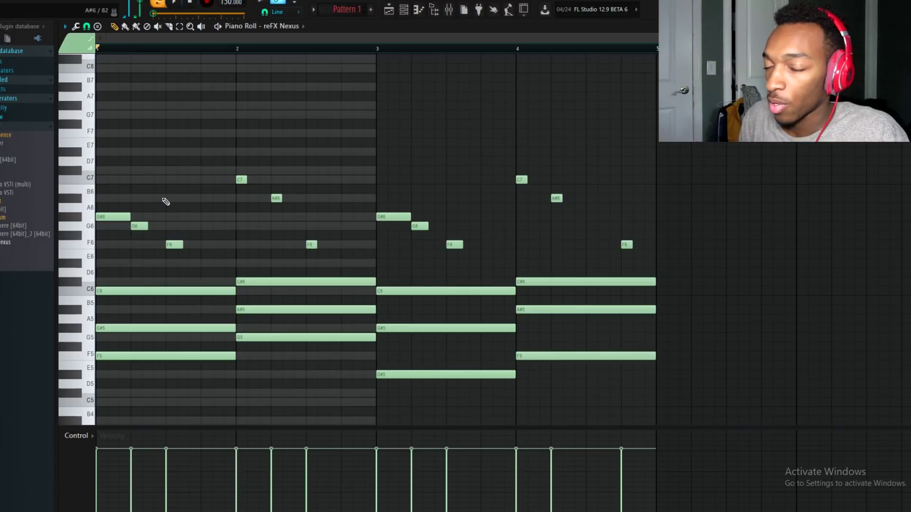
{"action": "key", "text": "space"}
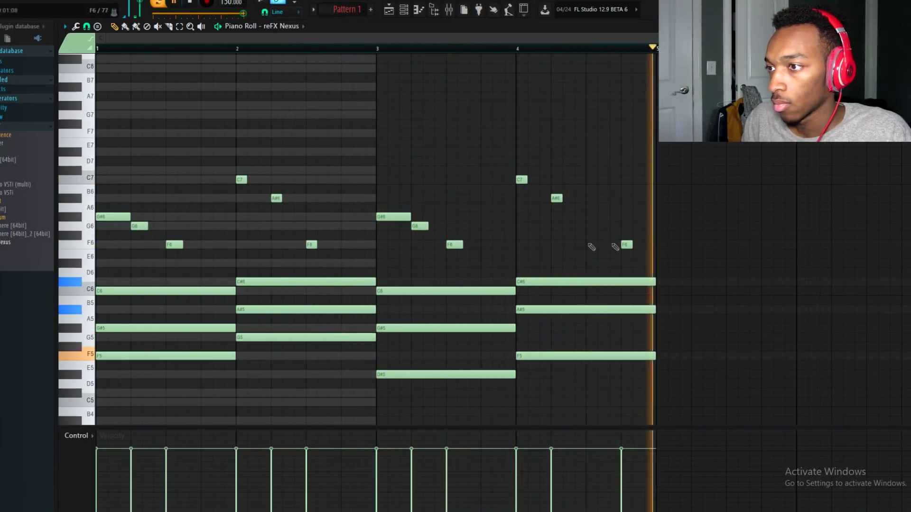
{"action": "key", "text": "space"}
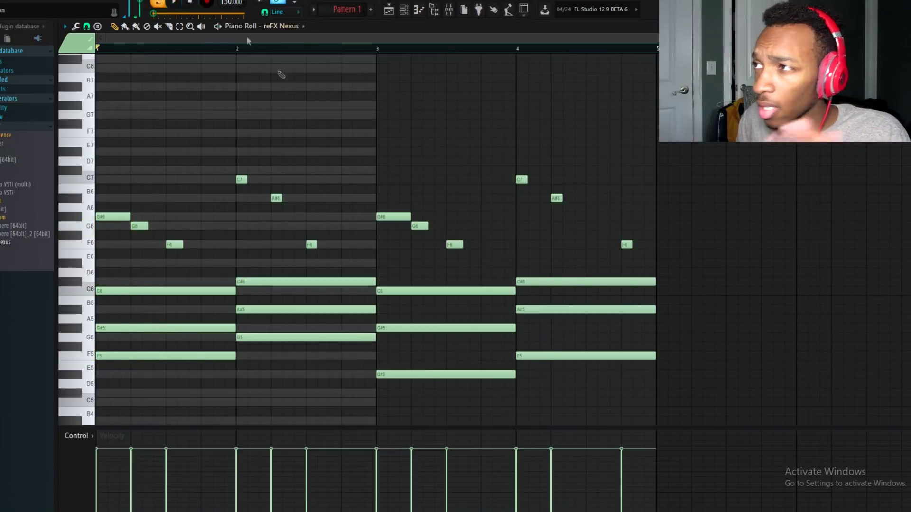
Delete all the melody notes above the chords in bars 1 to 4
{"action": "scroll", "coordinate": [301, 119], "scroll_direction": "up", "scroll_amount": 3}
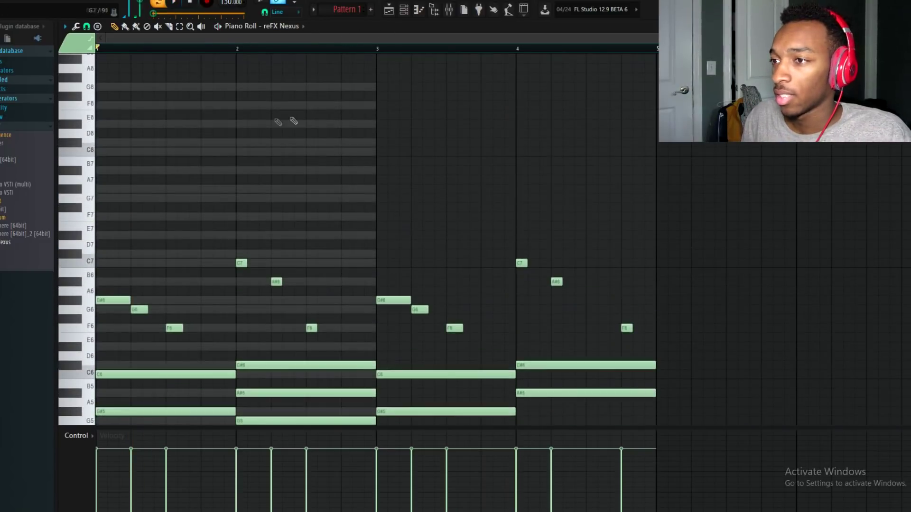
{"action": "left_click_drag", "start_coordinate": [651, 351], "coordinate": [95, 233]}
{"action": "key", "text": "Delete"}
Start a new melody in bar 1 with short C#7, A#6 and C7 notes on beats 1, 2 and 4, and play it
{"action": "left_click", "coordinate": [102, 254]}
{"action": "left_click", "coordinate": [131, 282]}
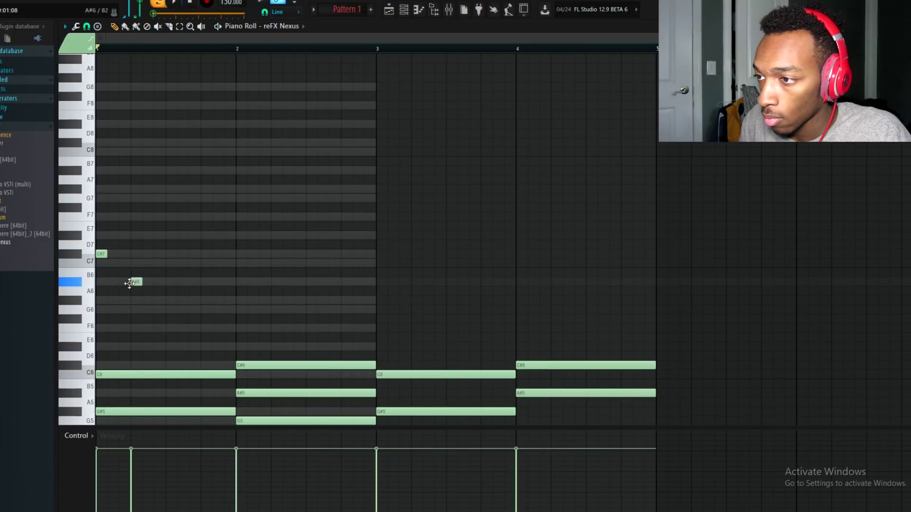
{"action": "left_click", "coordinate": [169, 263]}
{"action": "key", "text": "space"}
{"action": "key", "text": "space"}
{"action": "left_click_drag", "start_coordinate": [171, 262], "coordinate": [206, 262]}
{"action": "key", "text": "space"}
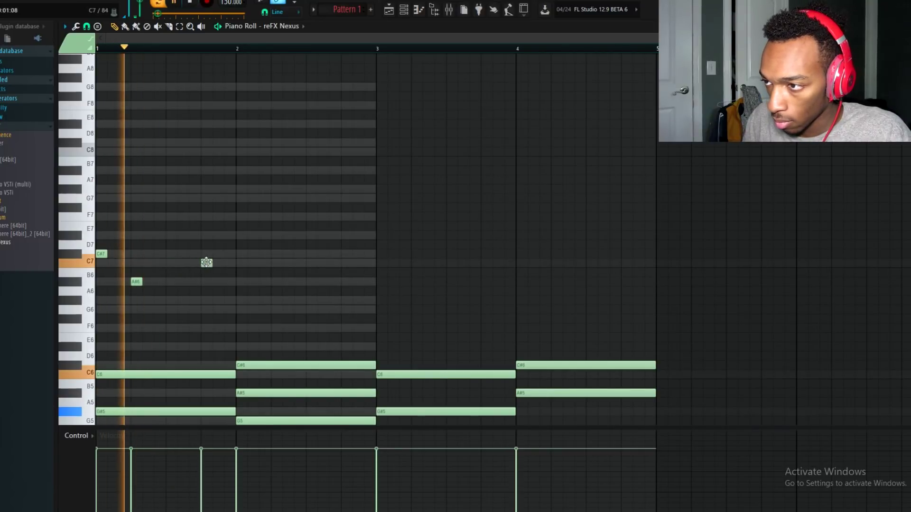
{"action": "key", "text": "space"}
Add short F6 and G#6 melody notes on beats 1 and 2 of bar 2, play the melody, and leave all notes deselected
{"action": "left_click", "coordinate": [239, 328]}
{"action": "left_click_drag", "start_coordinate": [263, 300], "coordinate": [274, 300]}
{"action": "key", "text": "space"}
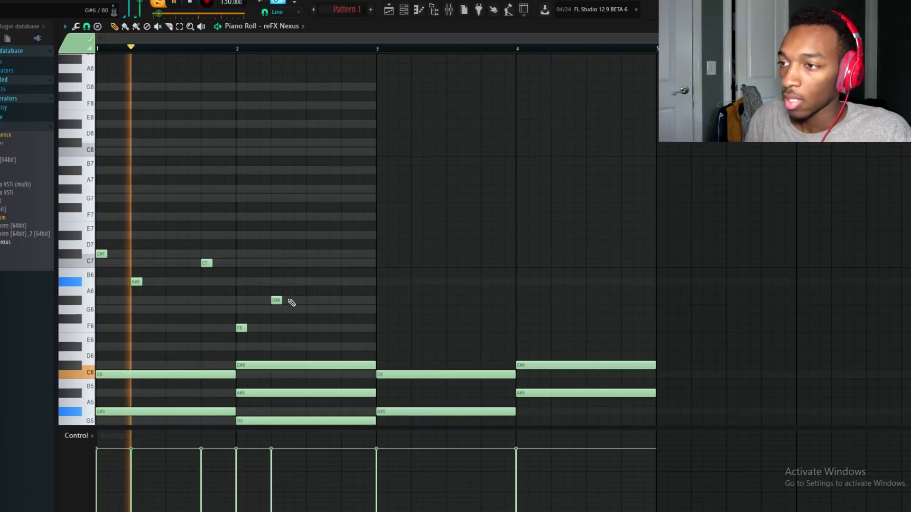
{"action": "key", "text": "space"}
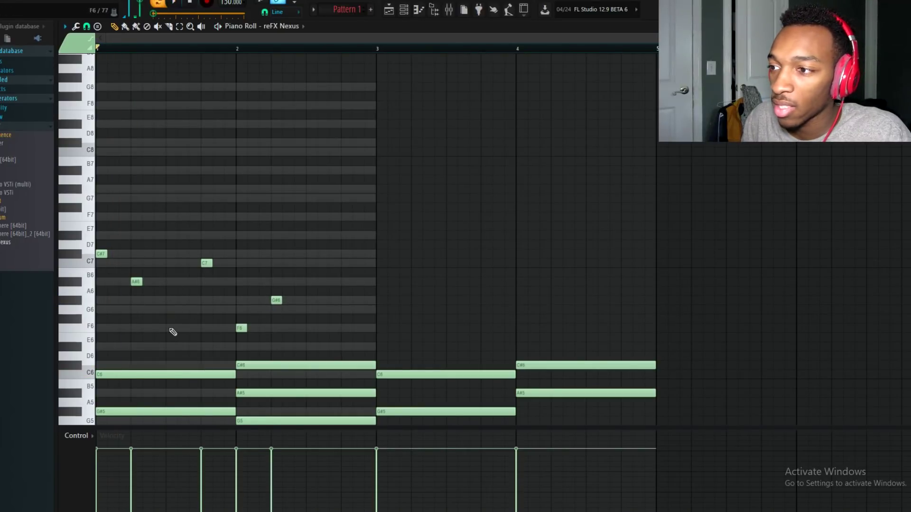
{"action": "left_click_drag", "start_coordinate": [328, 348], "coordinate": [110, 239]}
{"action": "left_click", "coordinate": [172, 202], "text": "ctrl"}
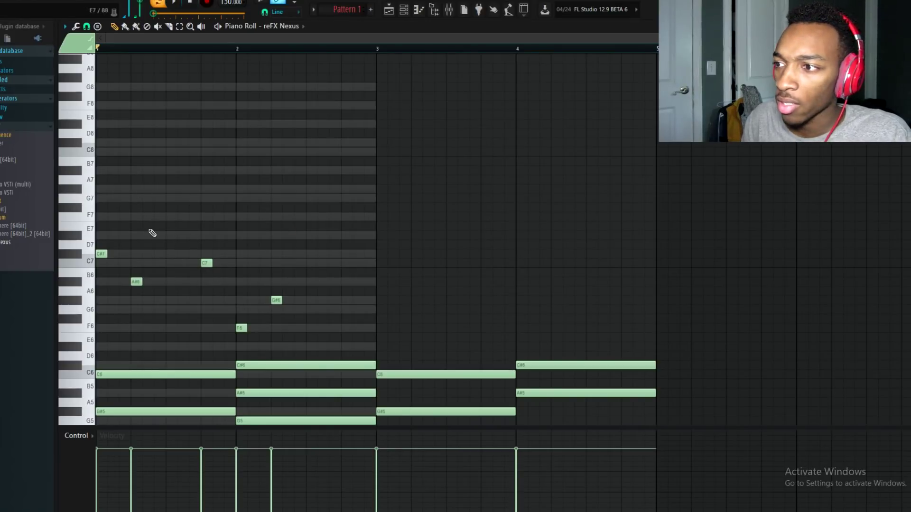
{"action": "key", "text": "space"}
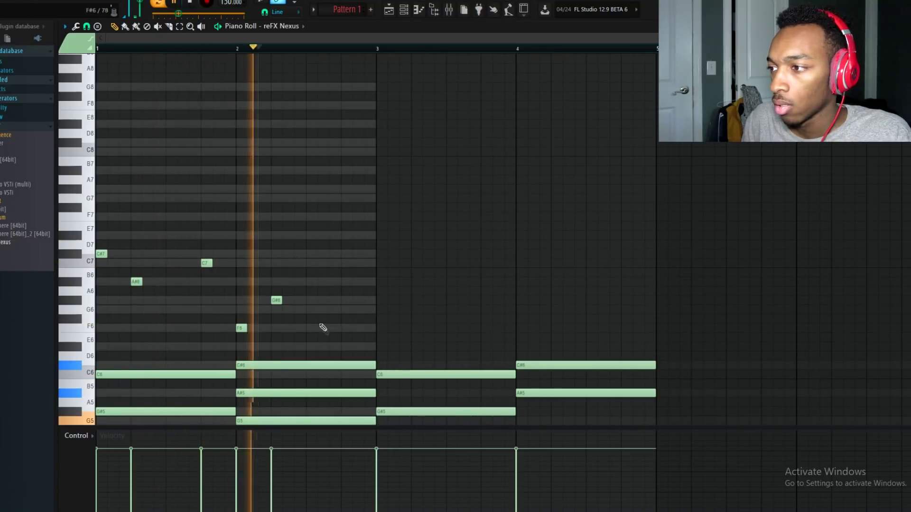
{"action": "key", "text": "space"}
Add a short F6 on beat 4 of bar 2 and a short C7 at the start of bar 3, playing back after each
{"action": "left_click_drag", "start_coordinate": [325, 348], "coordinate": [344, 327]}
{"action": "key", "text": "space"}
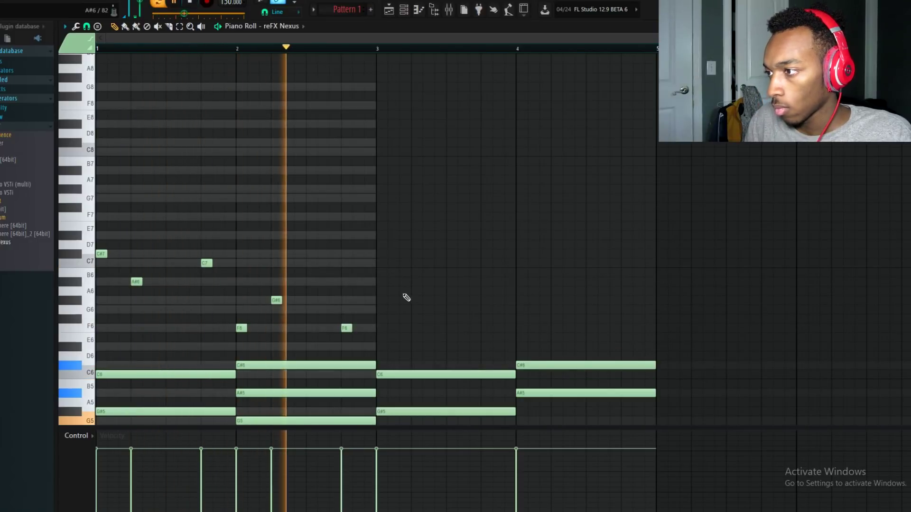
{"action": "key", "text": "space"}
{"action": "left_click", "coordinate": [381, 274]}
{"action": "left_click_drag", "start_coordinate": [381, 274], "coordinate": [378, 264]}
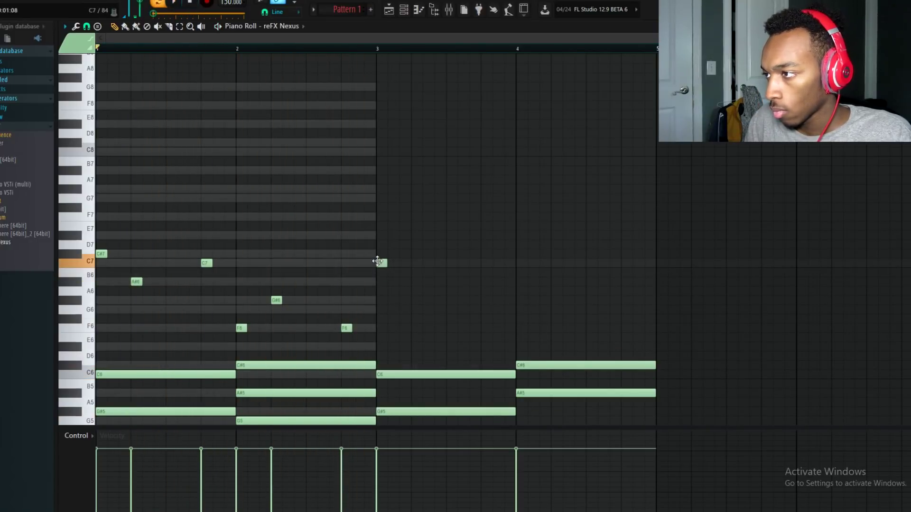
{"action": "key", "text": "space"}
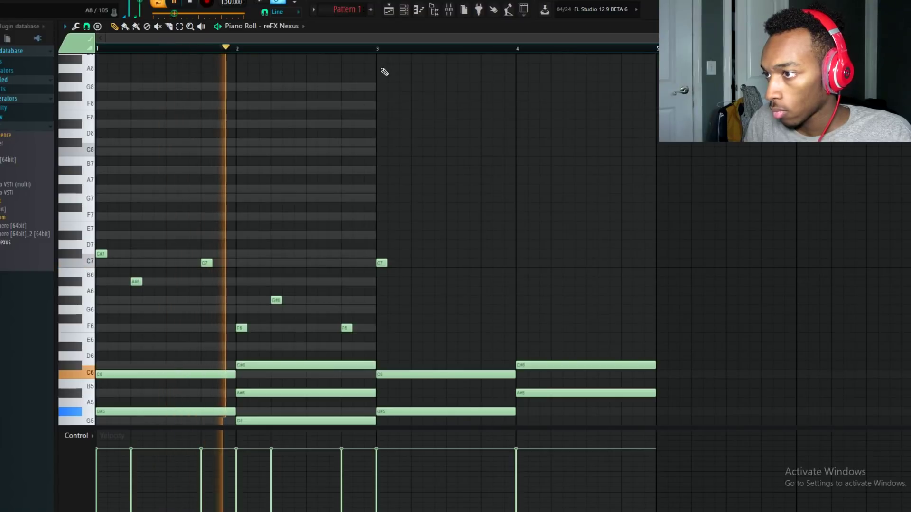
Add short A#6 and F6 melody notes on beats 2 and 3 of bar 3, and a short C7 at the start of bar 4
{"action": "key", "text": "space"}
{"action": "left_click_drag", "start_coordinate": [406, 281], "coordinate": [413, 282]}
{"action": "left_click_drag", "start_coordinate": [455, 328], "coordinate": [447, 329]}
{"action": "left_click", "coordinate": [519, 263]}
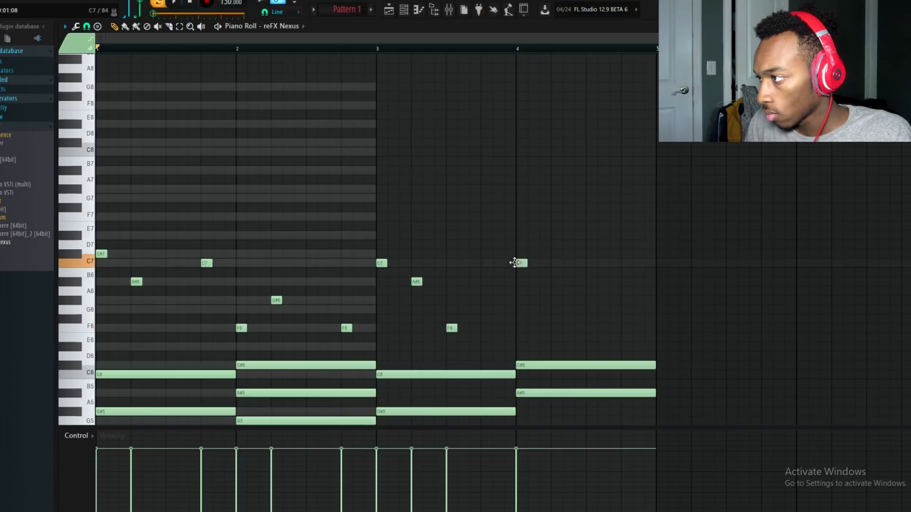
Play the melody from bar 3 and move that bar's F6 note to beat 4
{"action": "key", "text": "space"}
{"action": "left_click", "coordinate": [375, 46]}
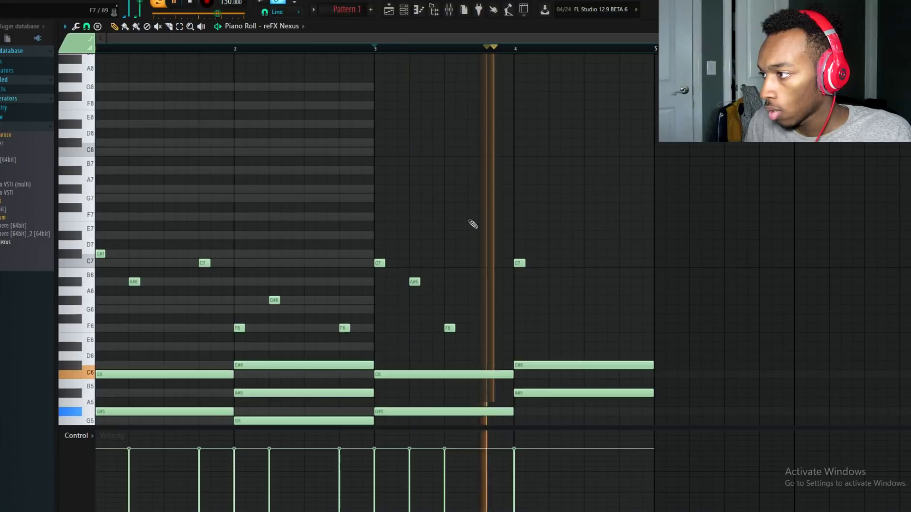
{"action": "left_click_drag", "start_coordinate": [449, 328], "coordinate": [485, 328]}
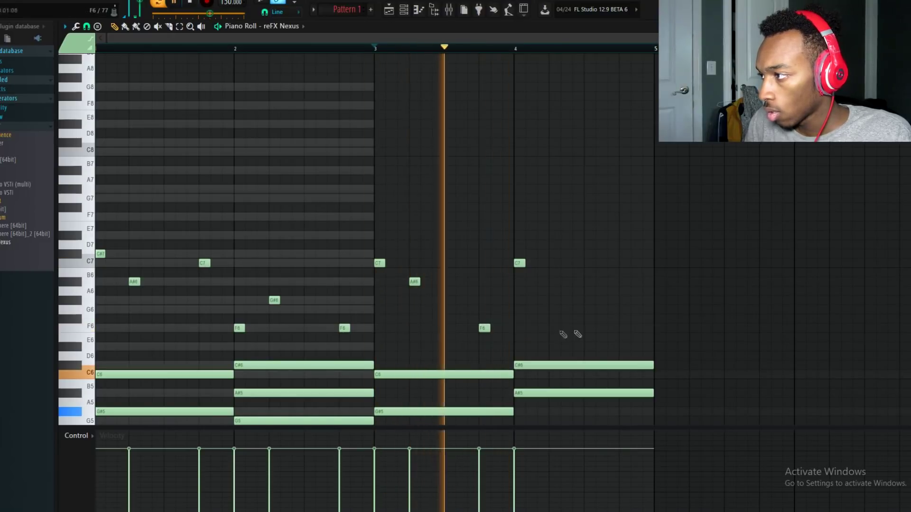
{"action": "key", "text": "space"}
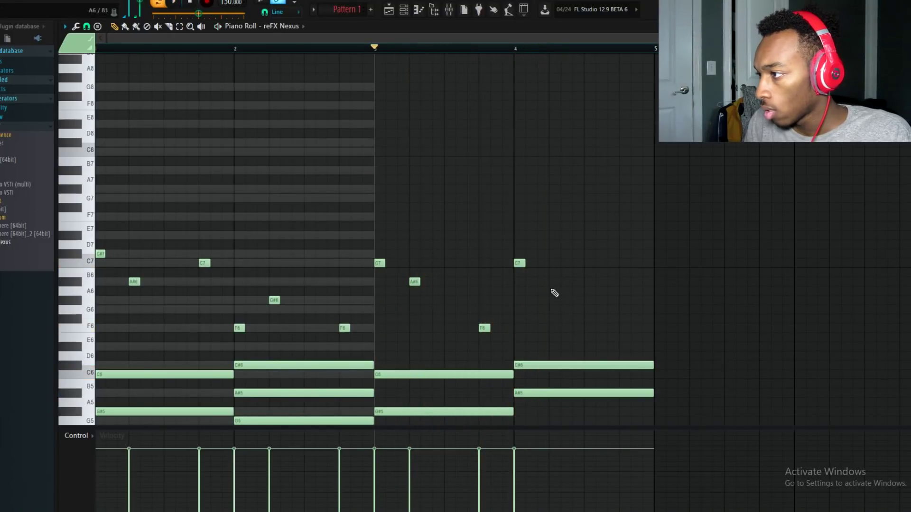
Add a short C#7 melody note on beat 3 of bar 4 and play the melody
{"action": "left_click_drag", "start_coordinate": [565, 252], "coordinate": [585, 256]}
{"action": "key", "text": "space"}
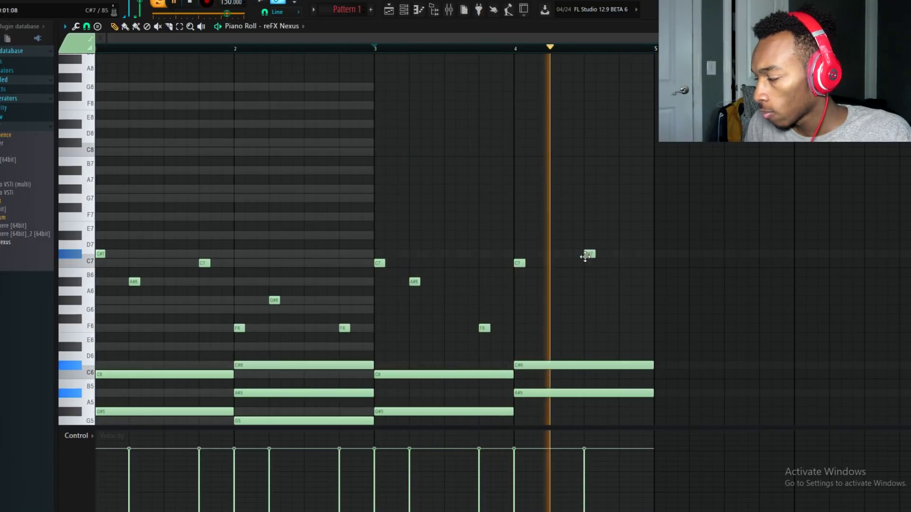
{"action": "scroll", "coordinate": [511, 299], "scroll_direction": "down", "scroll_amount": 3}
{"action": "scroll", "coordinate": [451, 271], "scroll_direction": "down", "scroll_amount": 1}
Select all the melody notes above the chords and lengthen each one to reach the next with quick legato
{"action": "left_click_drag", "start_coordinate": [547, 267], "coordinate": [97, 156]}
{"action": "key", "text": "space"}
{"action": "left_click", "coordinate": [569, 265], "text": "ctrl"}
{"action": "left_click_drag", "start_coordinate": [544, 256], "coordinate": [97, 49]}
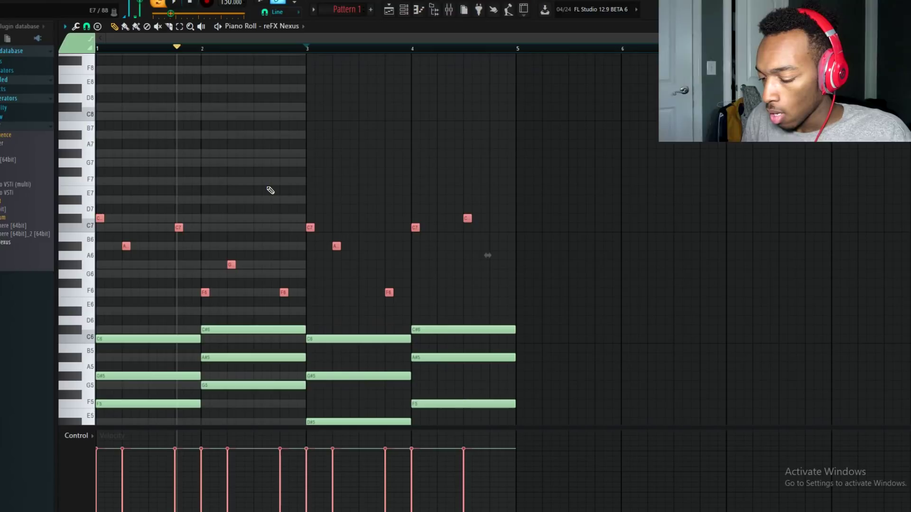
{"action": "key", "text": "ctrl+l"}
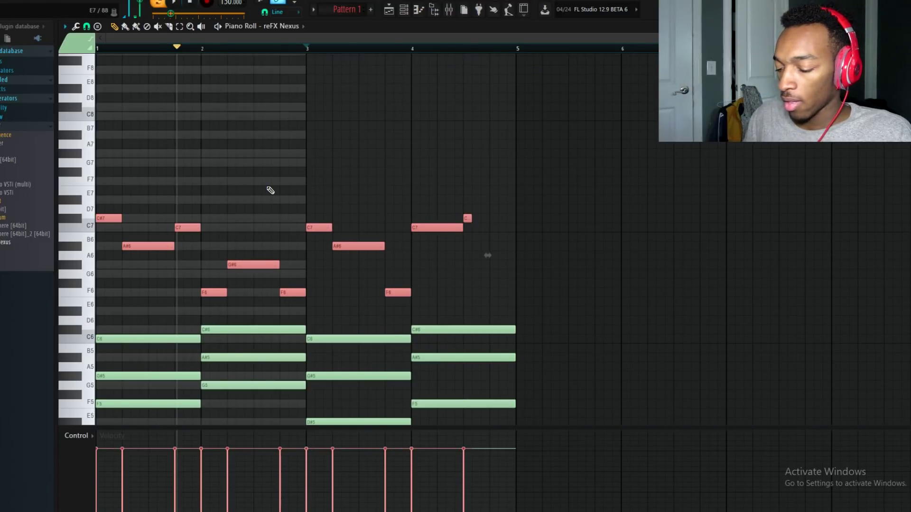
Deselect the notes and extend the final C#7 to the end of bar 4
{"action": "left_click_drag", "start_coordinate": [143, 49], "coordinate": [57, 36]}
{"action": "left_click", "coordinate": [484, 230], "text": "ctrl"}
{"action": "left_click_drag", "start_coordinate": [471, 218], "coordinate": [515, 218]}
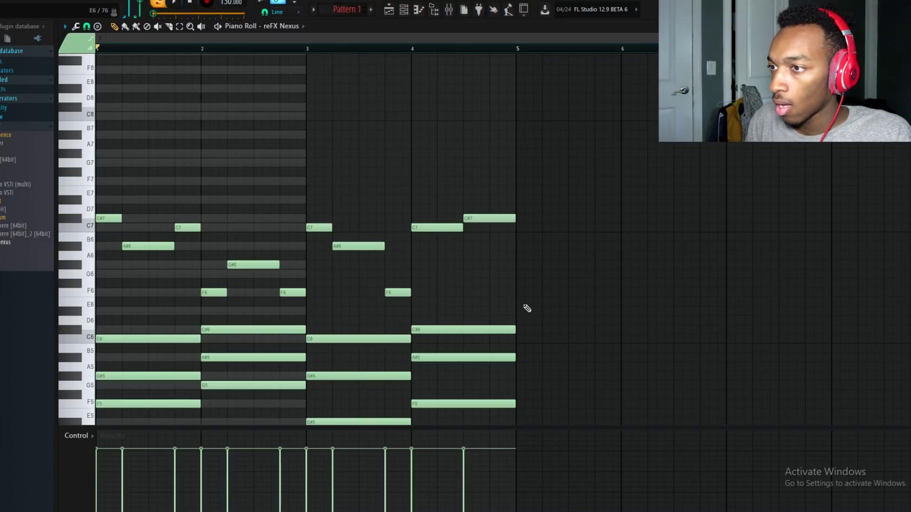
Duplicate the whole melody one octave higher and flip the copy horizontally, preserving start times
{"action": "left_click_drag", "start_coordinate": [532, 308], "coordinate": [102, 151]}
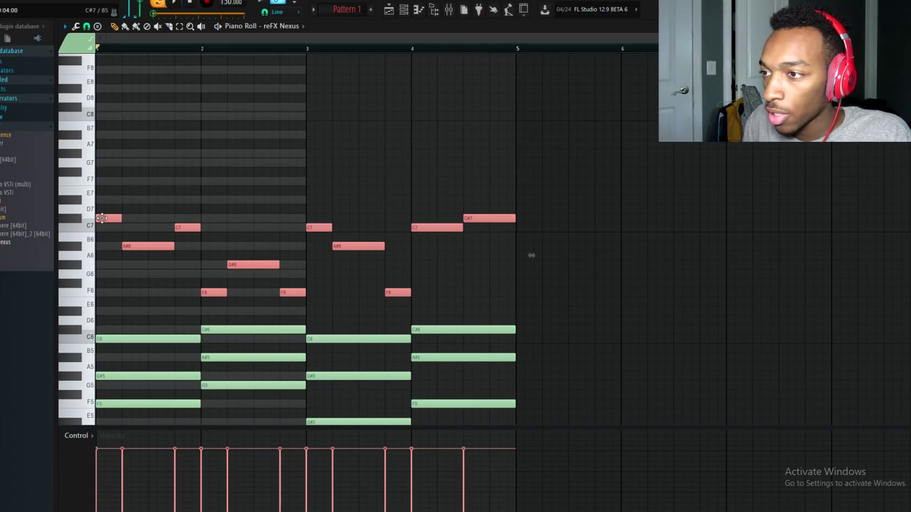
{"action": "mouse_move", "coordinate": [102, 218]}
{"action": "left_mouse_down"}
{"action": "mouse_move", "coordinate": [187, 210]}
{"action": "mouse_move", "coordinate": [95, 222]}
{"action": "left_mouse_up"}
{"action": "key", "text": "ctrl+Up"}
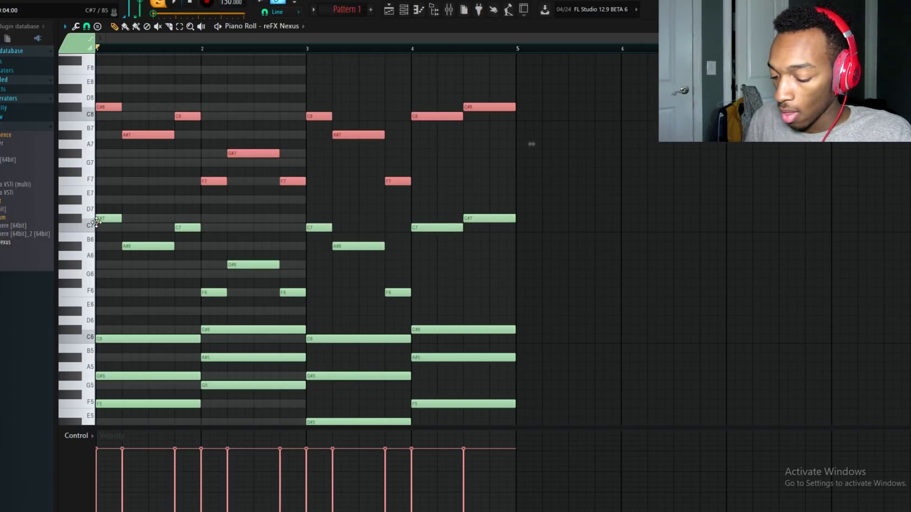
{"action": "key", "text": "alt+y"}
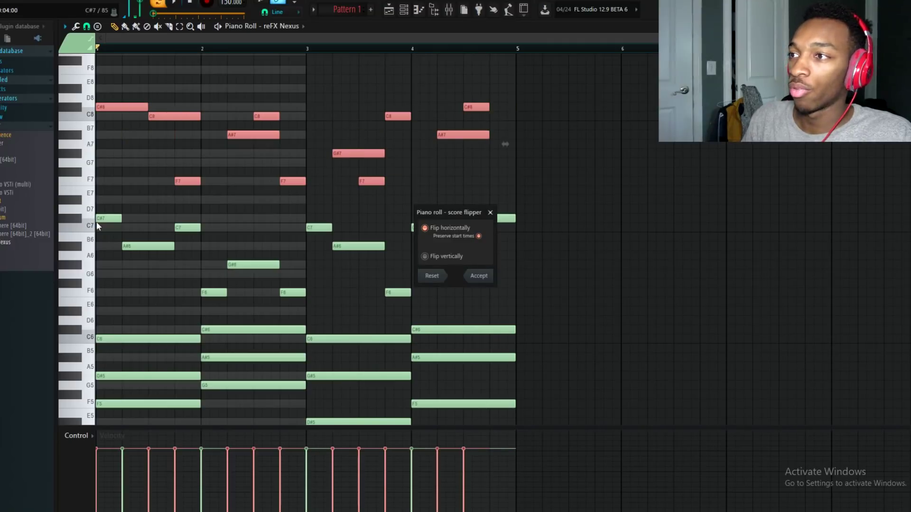
{"action": "left_click", "coordinate": [479, 276]}
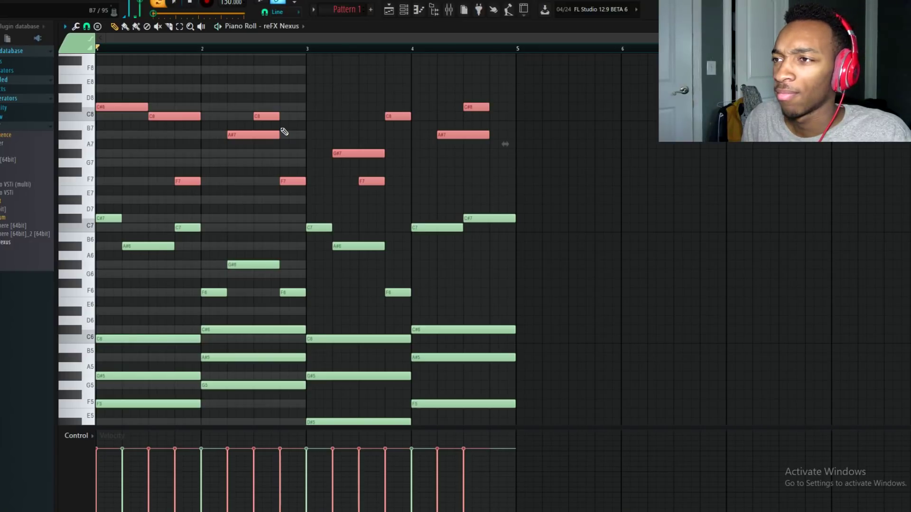
Move the last C#8 of the flipped melody to beat 4 of bar 4 during playback and save the project
{"action": "key", "text": "space"}
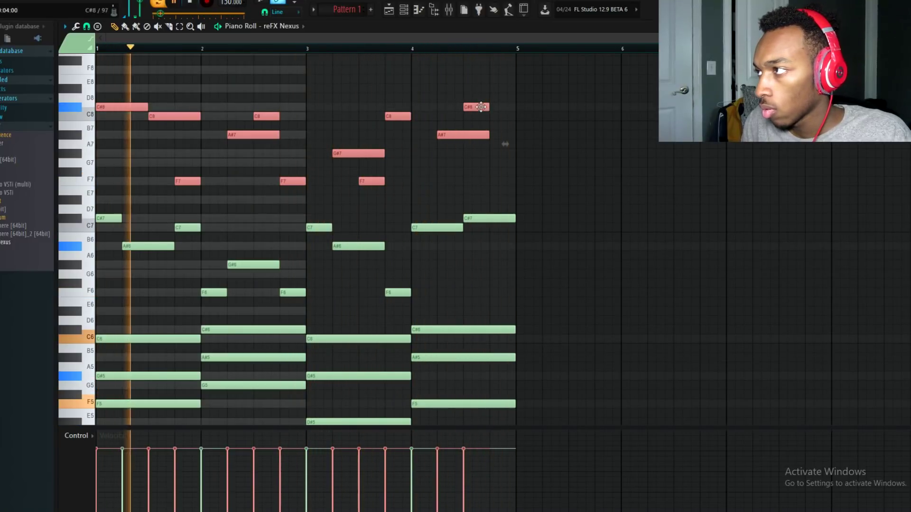
{"action": "left_click_drag", "start_coordinate": [483, 107], "coordinate": [507, 111]}
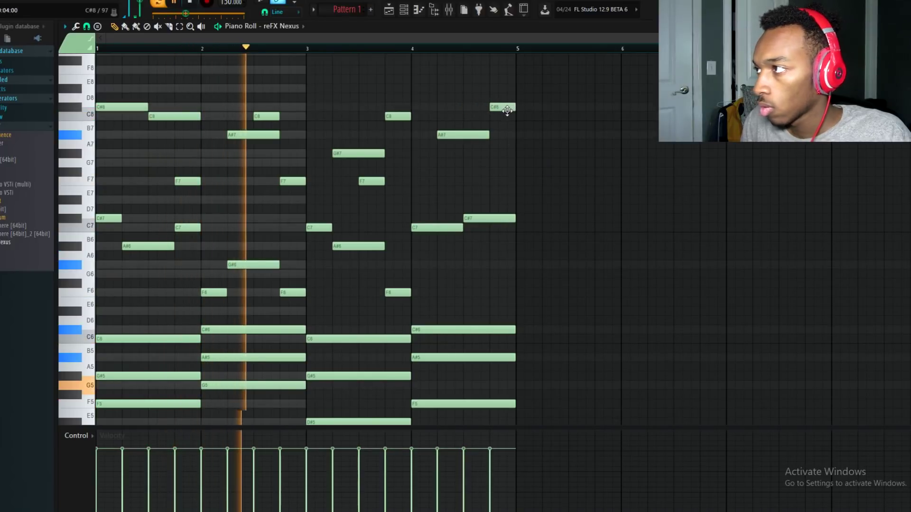
{"action": "key", "text": "ctrl+s"}
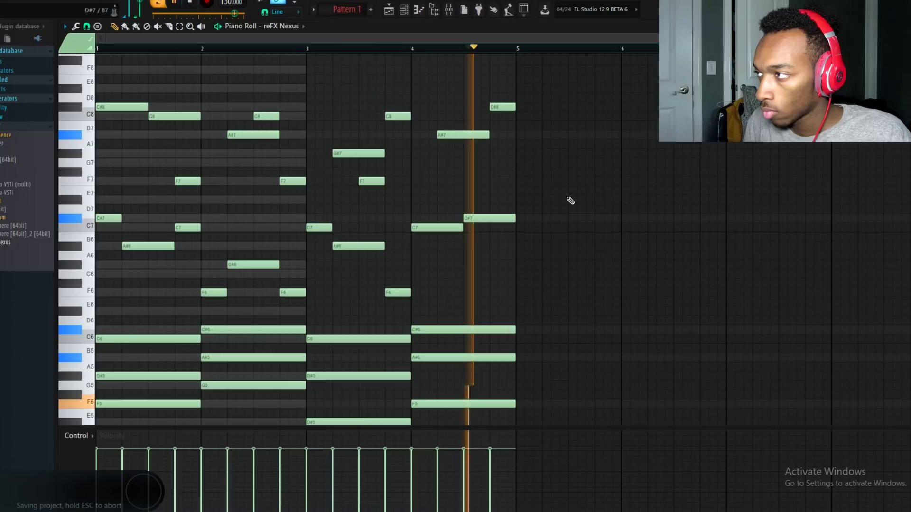
{"action": "scroll", "coordinate": [570, 201], "scroll_direction": "down", "scroll_amount": 5}
{"action": "key", "text": "space"}
{"action": "scroll", "coordinate": [220, 168], "scroll_direction": "up", "scroll_amount": 5}
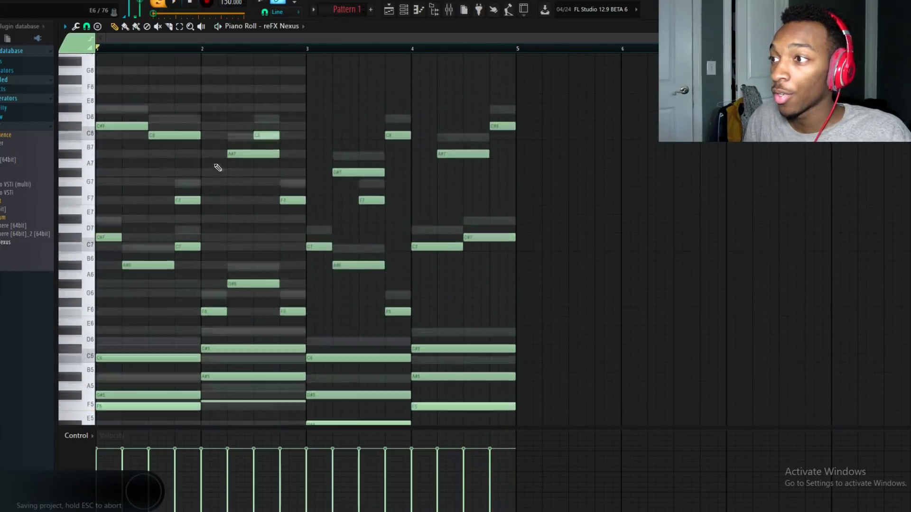
{"action": "scroll", "coordinate": [218, 168], "scroll_direction": "up", "scroll_amount": 1}
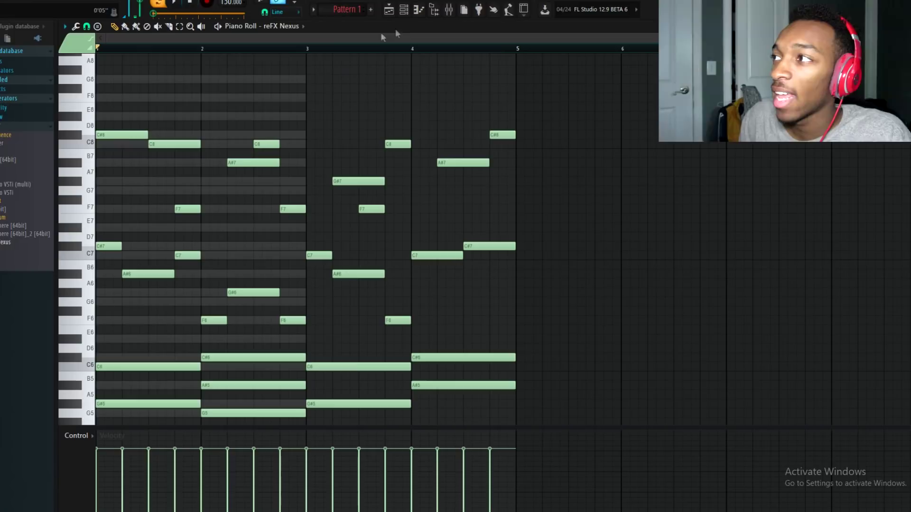
{"action": "left_click", "coordinate": [404, 10]}
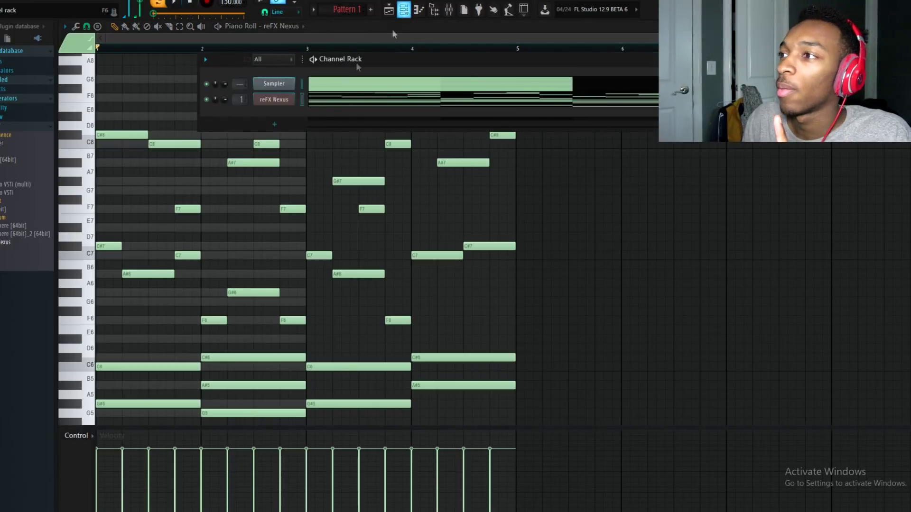
{"action": "left_click", "coordinate": [200, 42]}
{"action": "scroll", "coordinate": [193, 104], "scroll_direction": "down", "scroll_amount": 15}
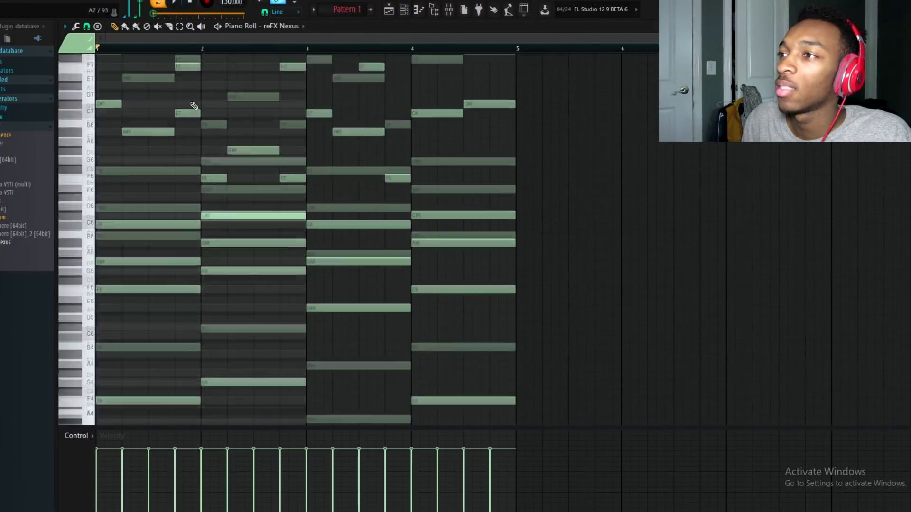
{"action": "scroll", "coordinate": [287, 71], "scroll_direction": "up", "scroll_amount": 8}
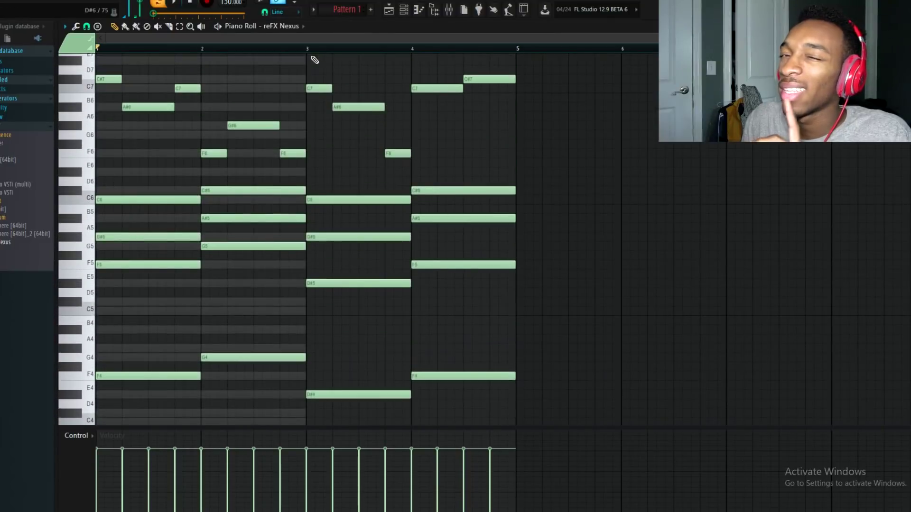
Switch on the reFX Nexus arpeggiator with 3 octaves and play the pattern from the piano roll
{"action": "left_click", "coordinate": [408, 13]}
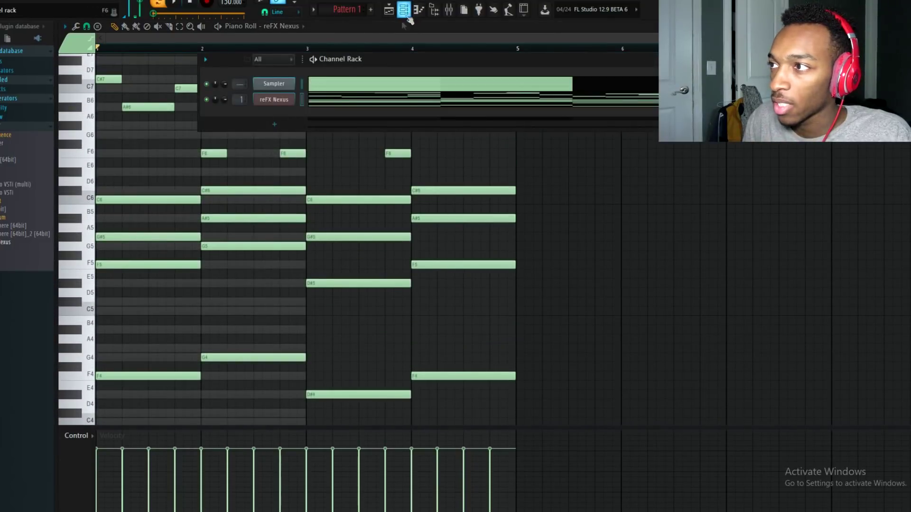
{"action": "left_click", "coordinate": [284, 100]}
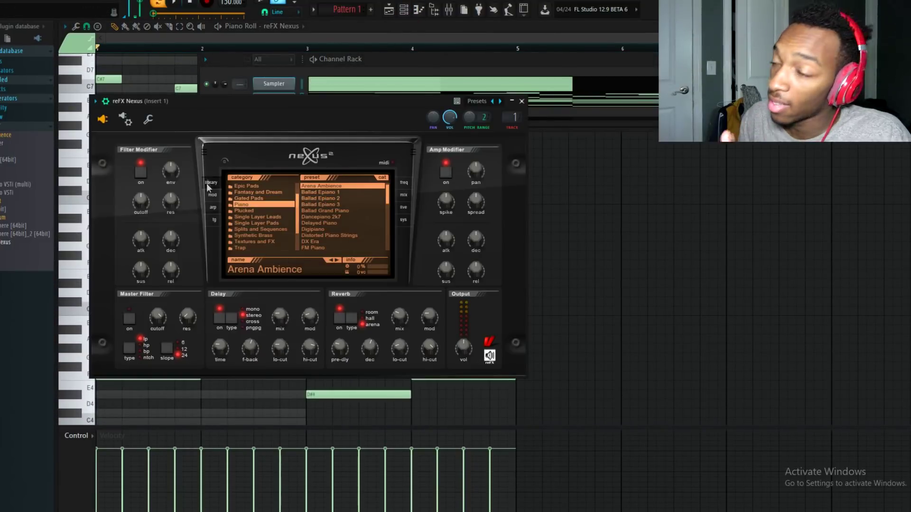
{"action": "left_click", "coordinate": [210, 209]}
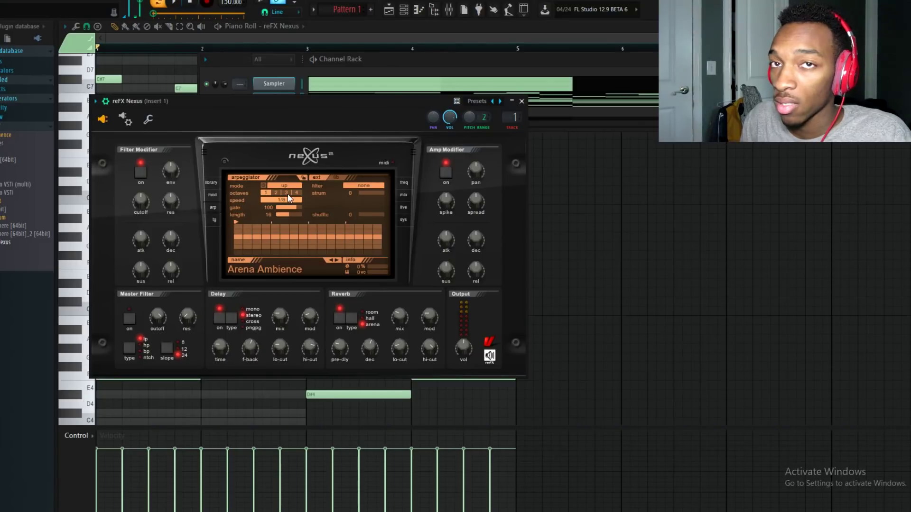
{"action": "left_click", "coordinate": [286, 193]}
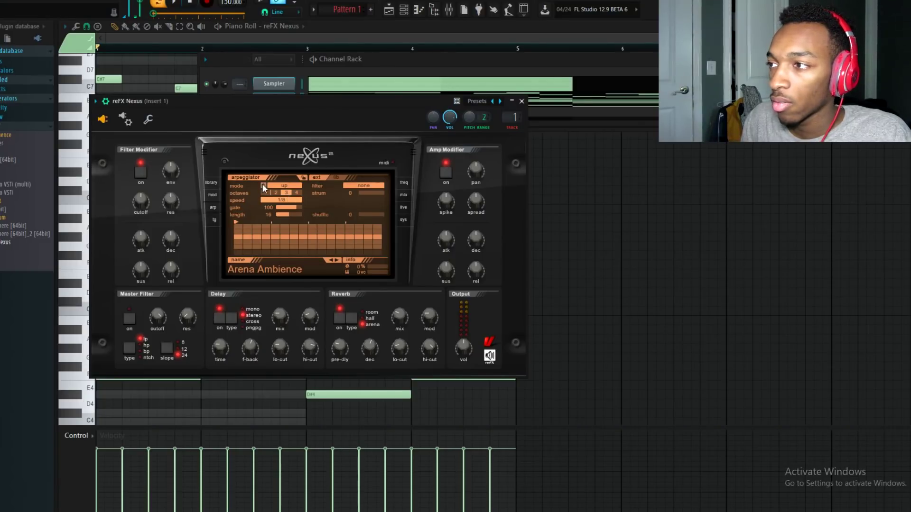
{"action": "left_click", "coordinate": [263, 184]}
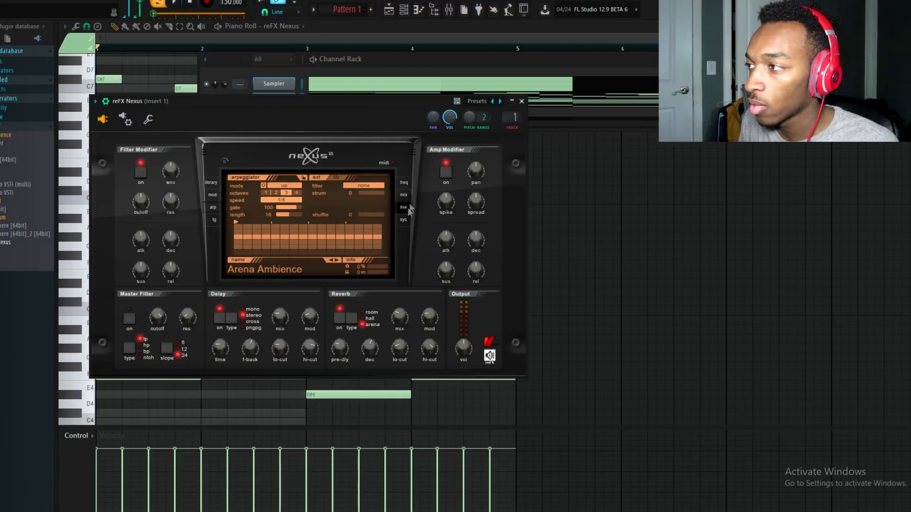
{"action": "left_click", "coordinate": [330, 41]}
{"action": "key", "text": "space"}
{"action": "scroll", "coordinate": [391, 217], "scroll_direction": "up", "scroll_amount": 5}
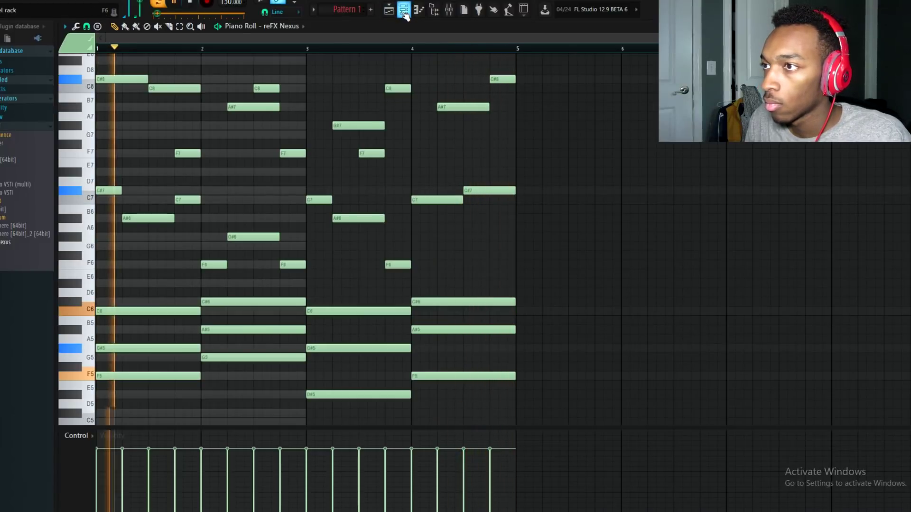
{"action": "key", "text": "space"}
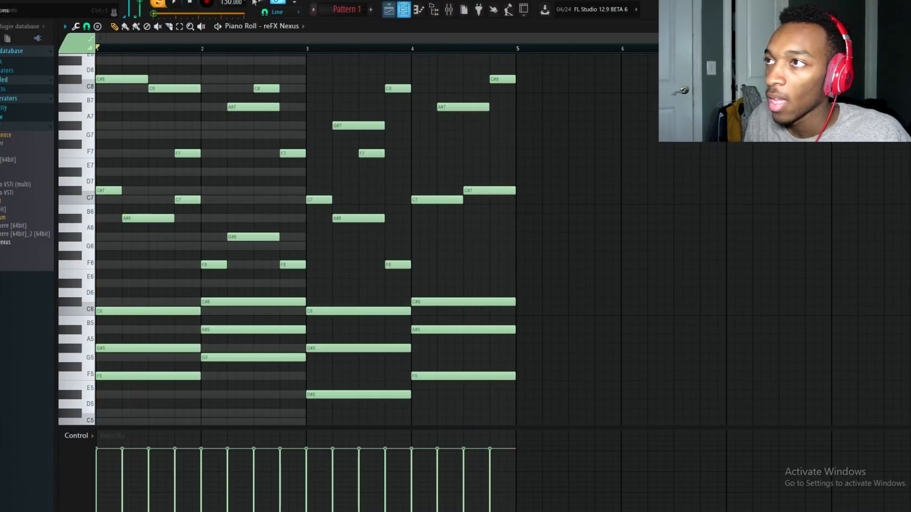
Load the second preset of the Trap category in reFX Nexus and play the pattern with it
{"action": "left_click", "coordinate": [404, 9]}
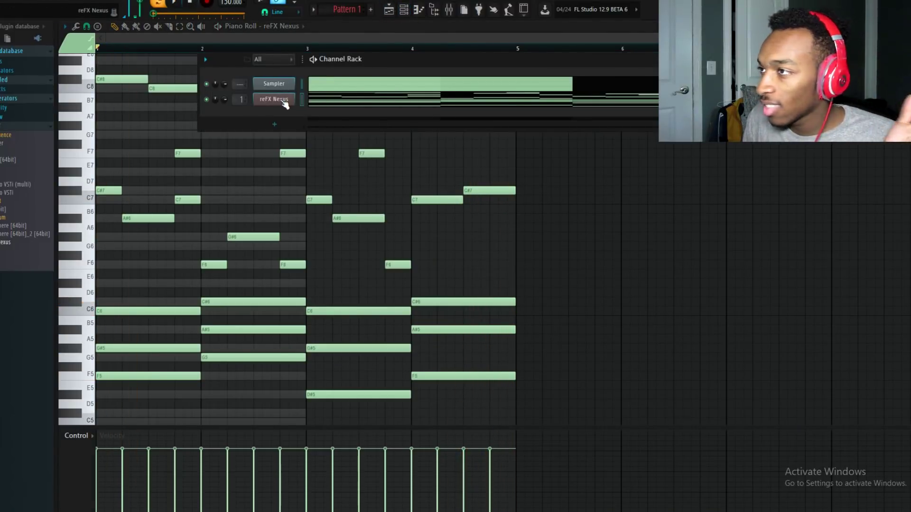
{"action": "left_click", "coordinate": [284, 100]}
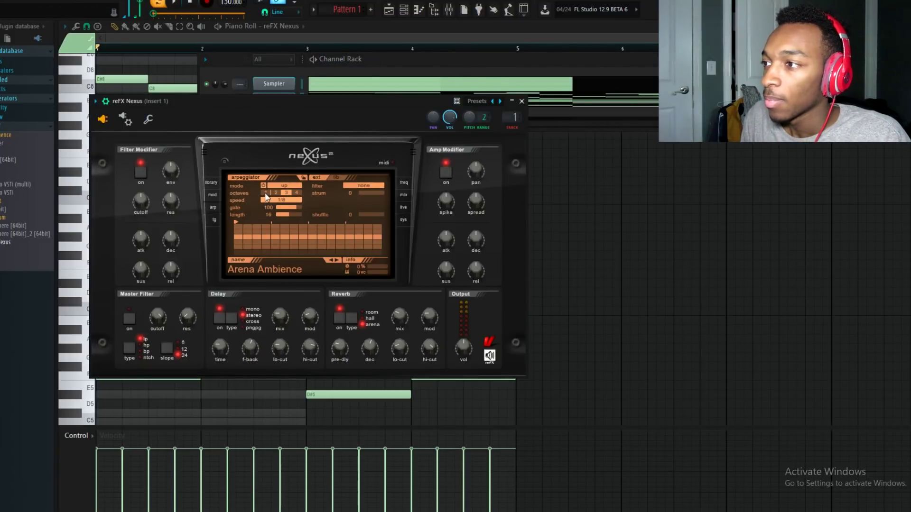
{"action": "left_click", "coordinate": [211, 183]}
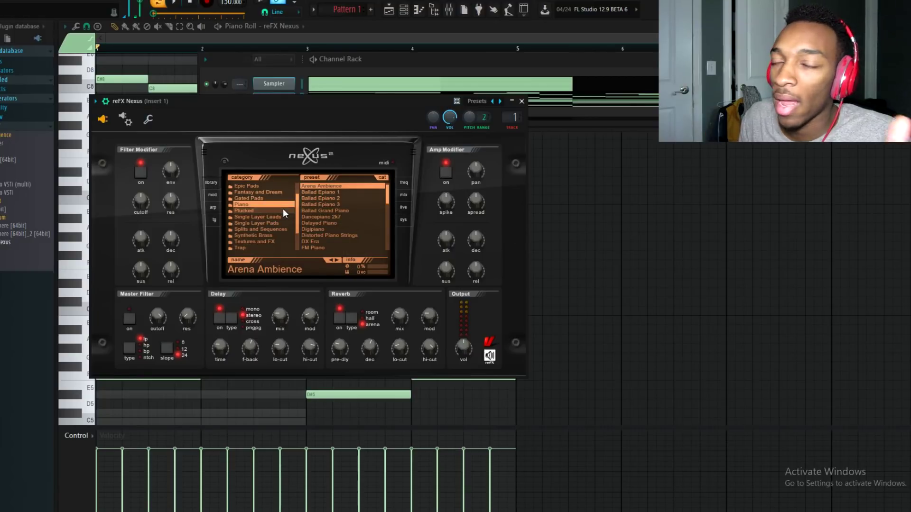
{"action": "scroll", "coordinate": [295, 213], "scroll_direction": "down", "scroll_amount": 4}
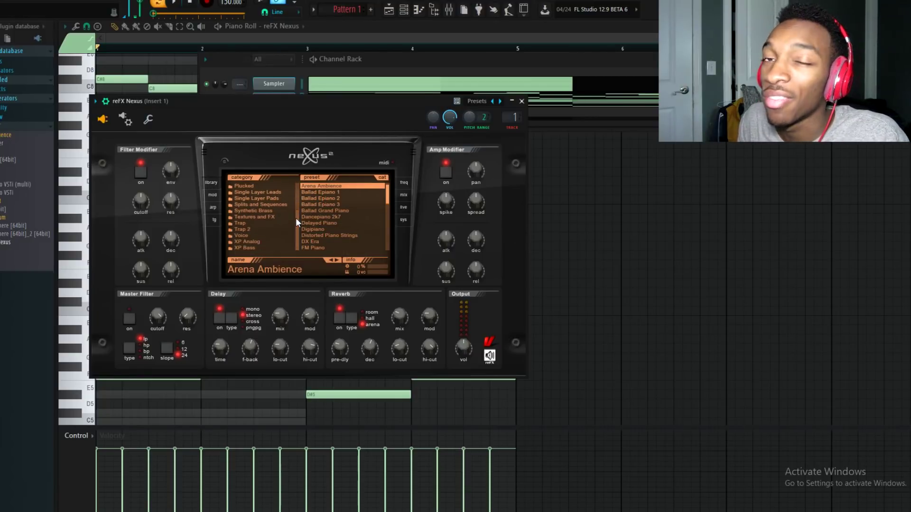
{"action": "left_click", "coordinate": [246, 223]}
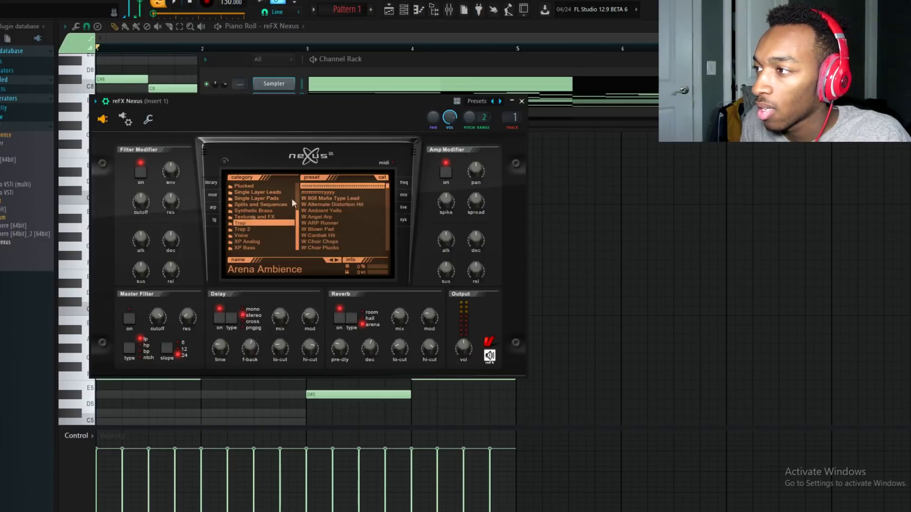
{"action": "left_click", "coordinate": [313, 193]}
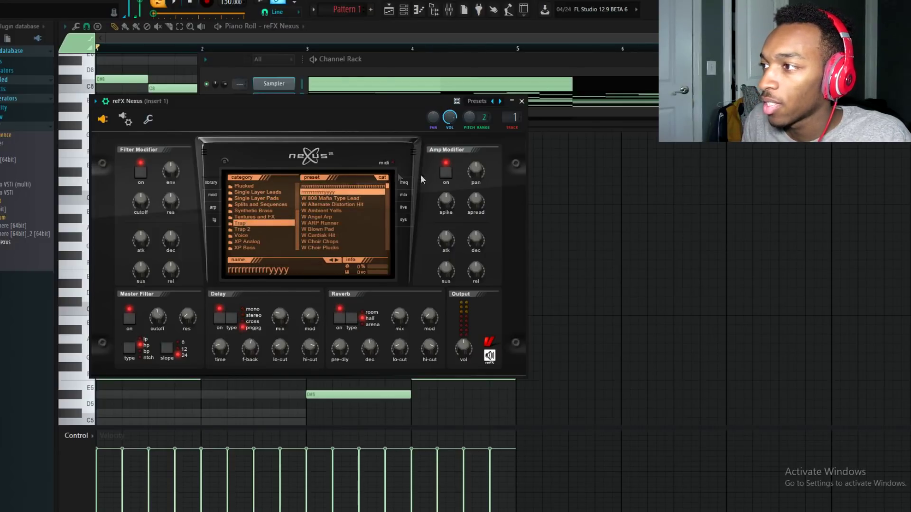
{"action": "left_click", "coordinate": [183, 35]}
{"action": "key", "text": "space"}
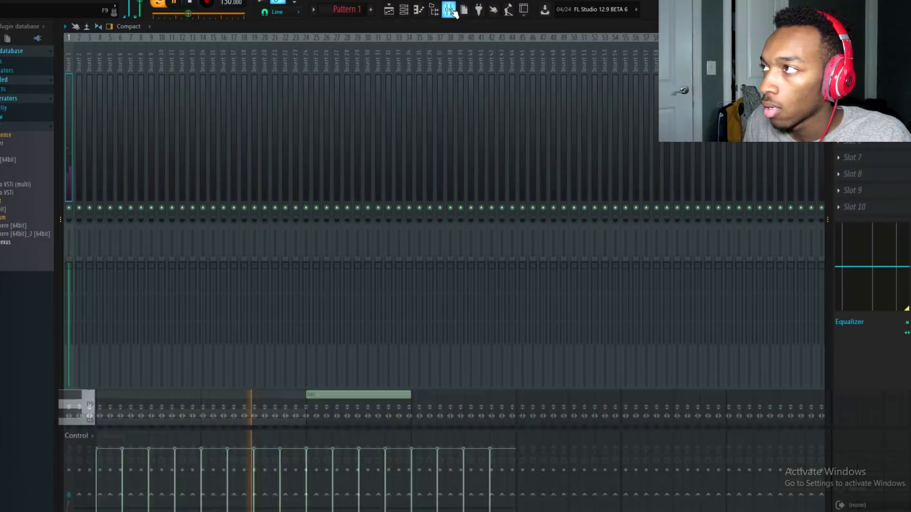
Raise the reFX Nexus output volume to 127 during playback and stop the pattern
{"action": "left_click", "coordinate": [452, 11]}
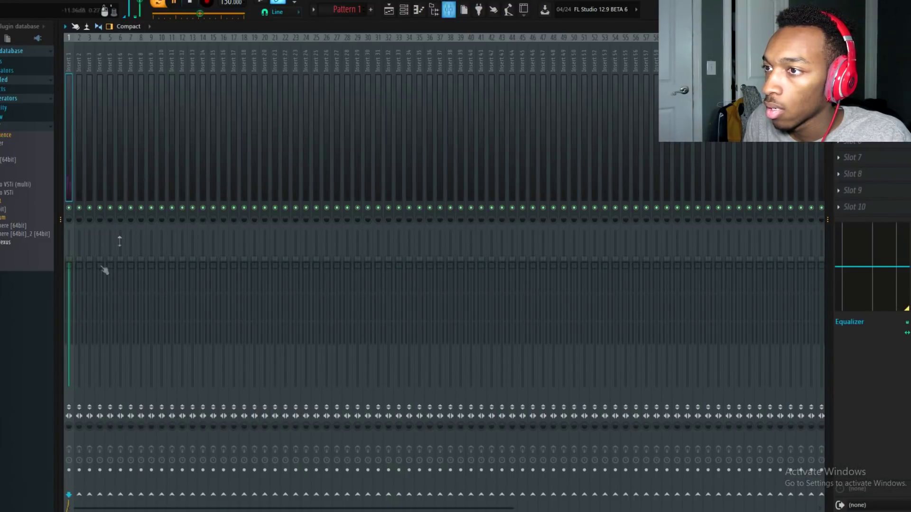
{"action": "key", "text": "F5"}
{"action": "key", "text": "F6"}
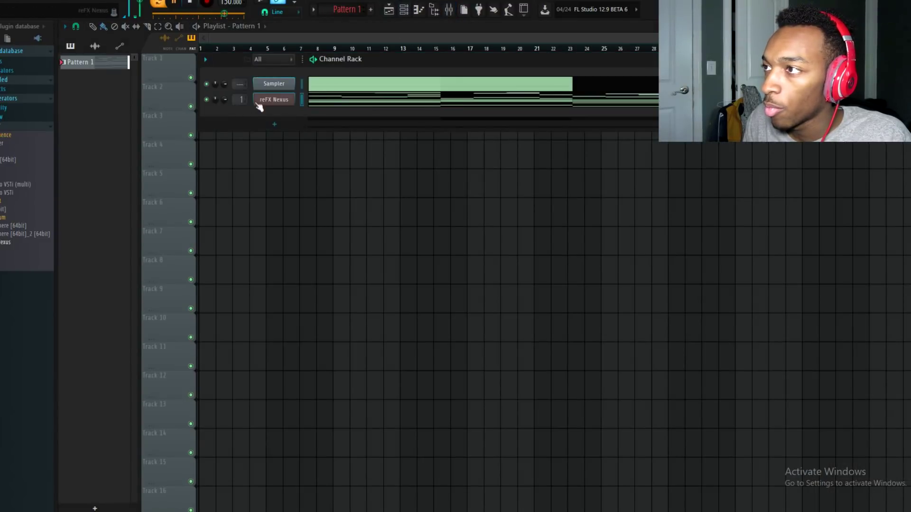
{"action": "left_click", "coordinate": [275, 100]}
{"action": "left_click_drag", "start_coordinate": [464, 348], "coordinate": [458, 279]}
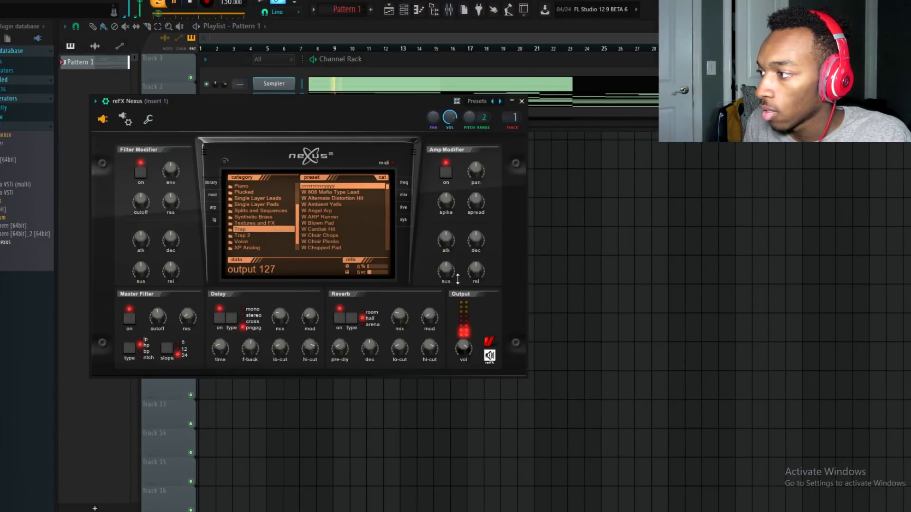
{"action": "left_click", "coordinate": [412, 55]}
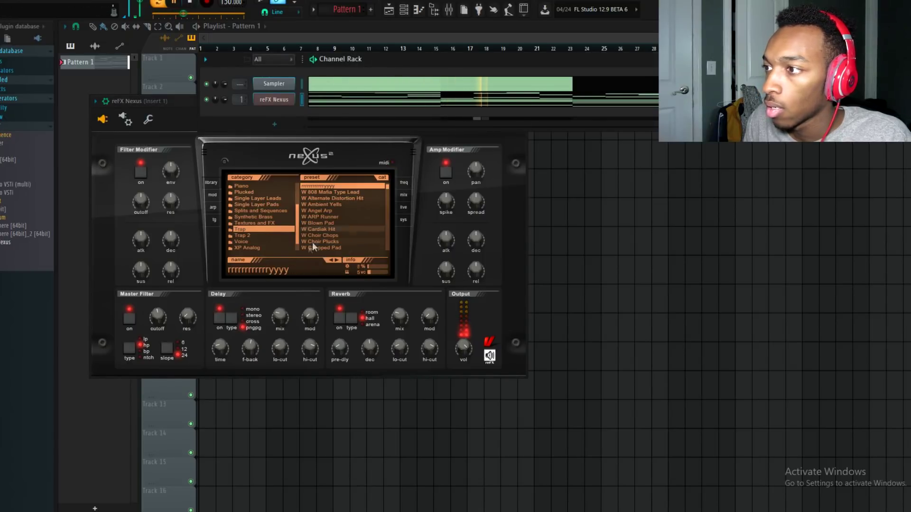
{"action": "key", "text": "space"}
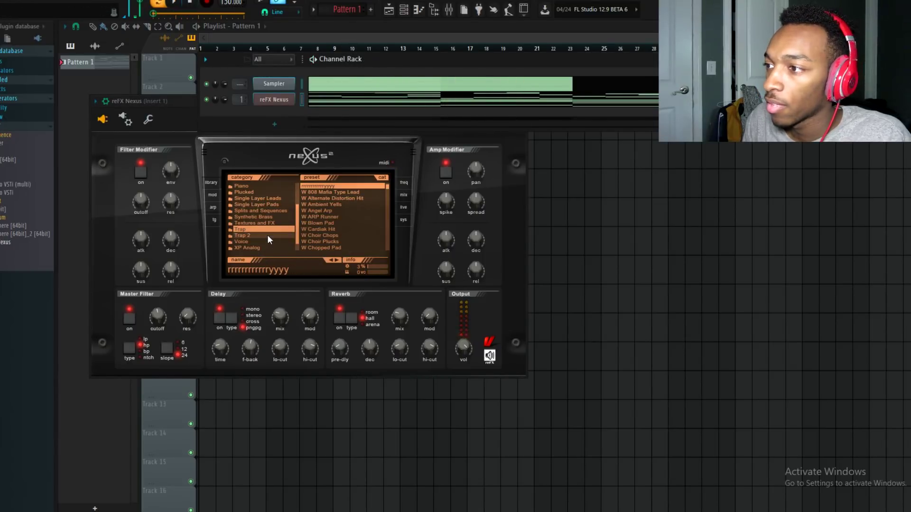
Try the AR Gone Mad and AR Keyvision presets of the XP Analog category in reFX Nexus
{"action": "left_click", "coordinate": [260, 247]}
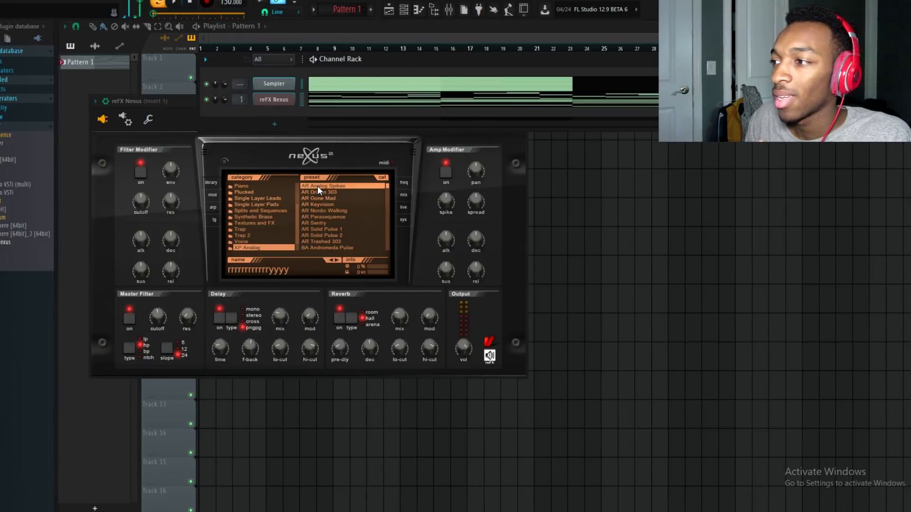
{"action": "left_click", "coordinate": [323, 199]}
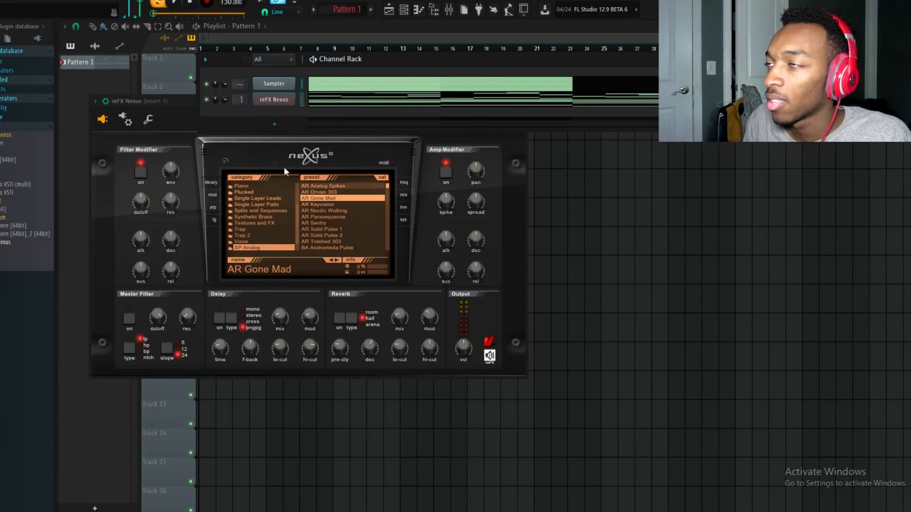
{"action": "key", "text": "space"}
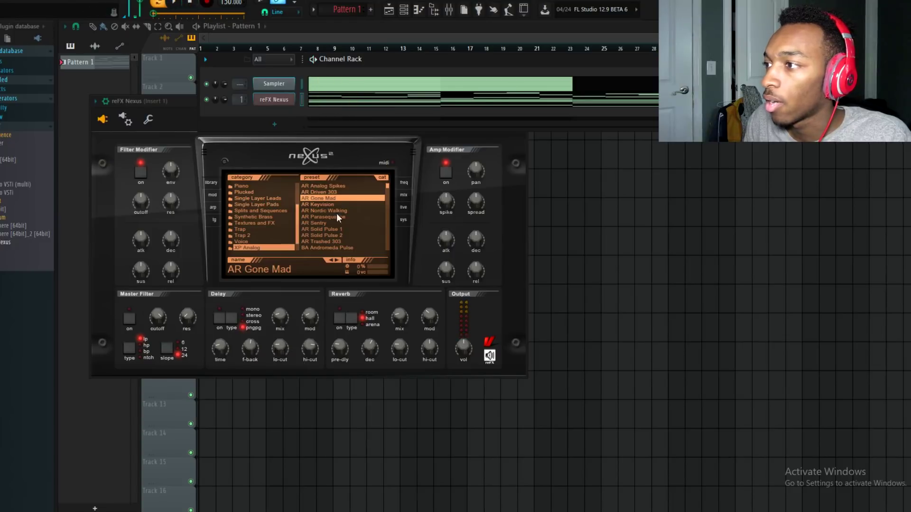
{"action": "left_click", "coordinate": [327, 205]}
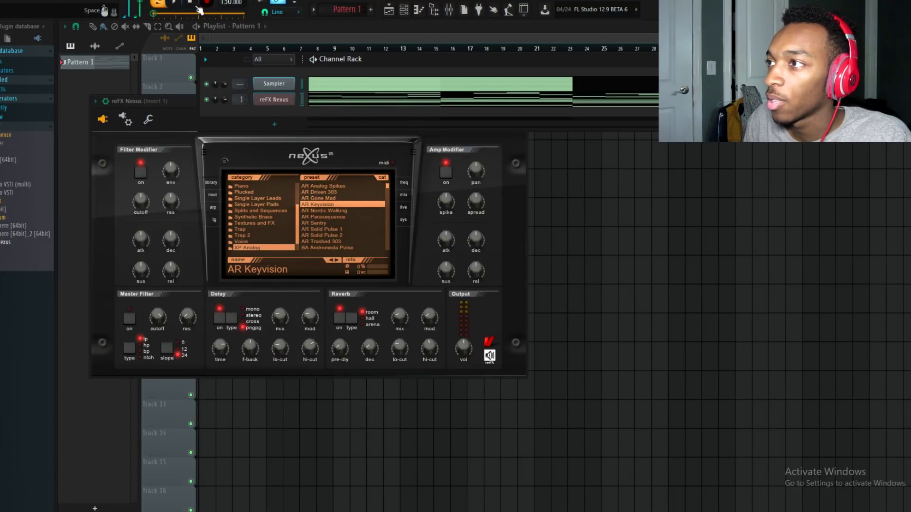
Load the harp arp preset from the Asap Rocky category in reFX Nexus
{"action": "scroll", "coordinate": [298, 214], "scroll_direction": "up", "scroll_amount": 3}
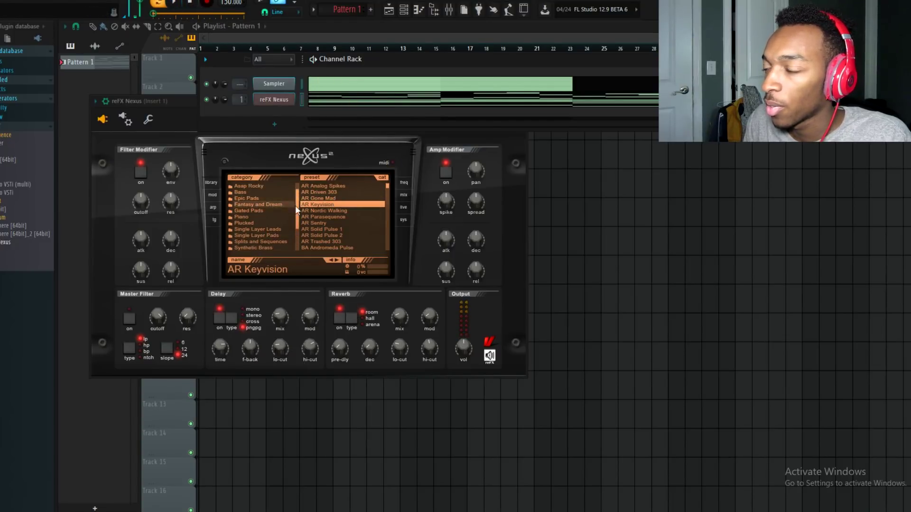
{"action": "left_click", "coordinate": [260, 205]}
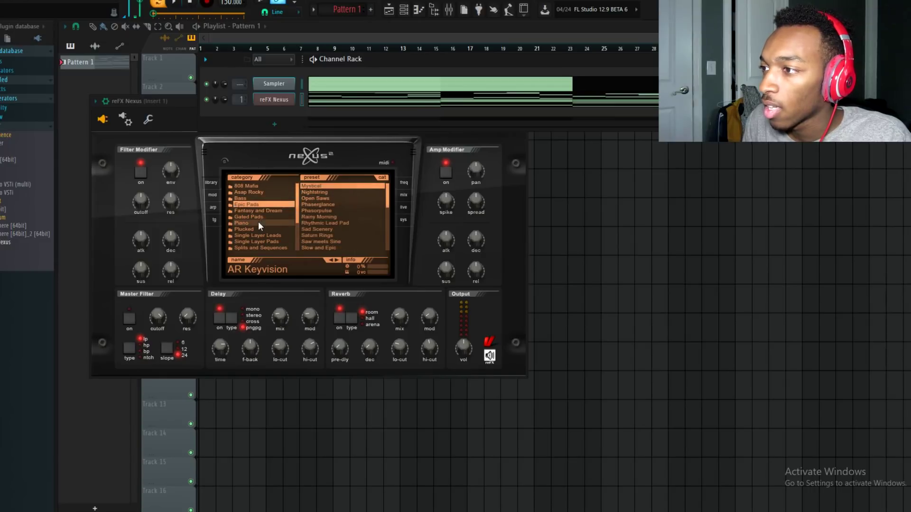
{"action": "left_click", "coordinate": [251, 192]}
{"action": "left_click", "coordinate": [315, 248]}
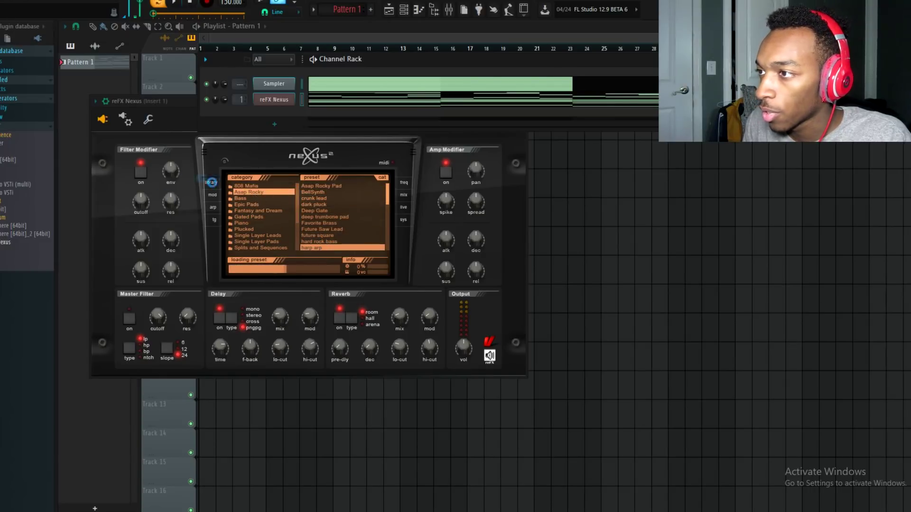
Play the pattern with the harp arp preset while checking its arpeggiator settings and the piano roll
{"action": "left_click", "coordinate": [213, 207]}
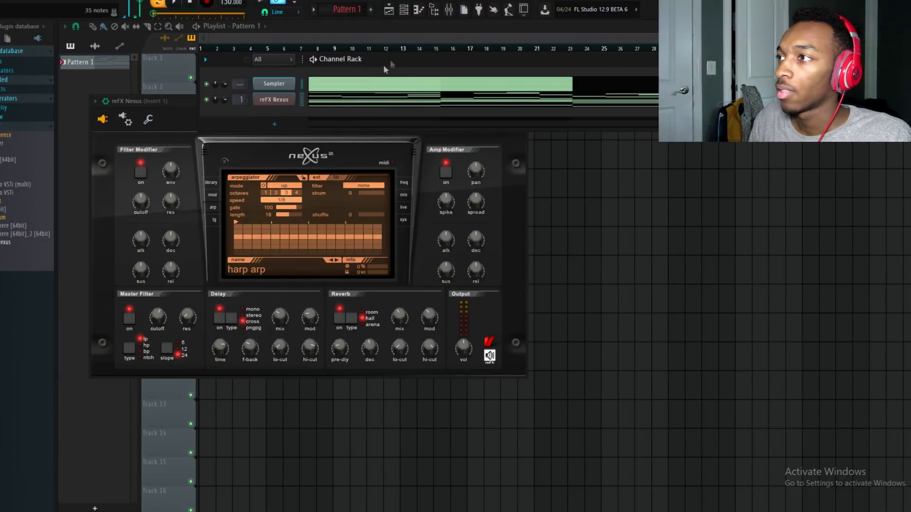
{"action": "left_click", "coordinate": [363, 105]}
{"action": "key", "text": "space"}
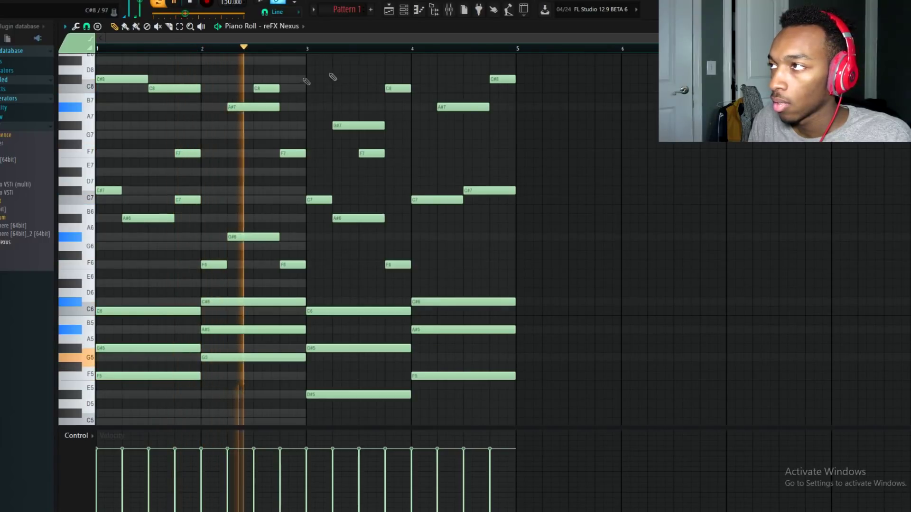
{"action": "left_click", "coordinate": [402, 11]}
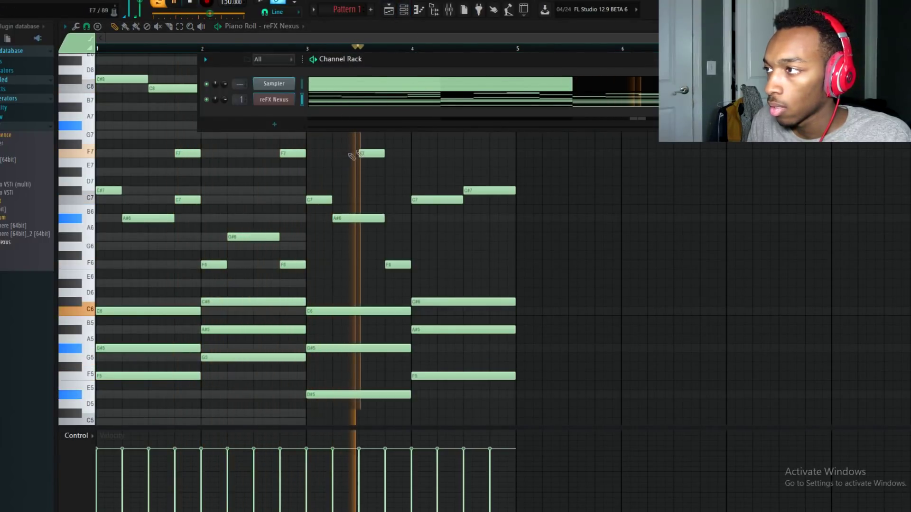
{"action": "left_click", "coordinate": [273, 99]}
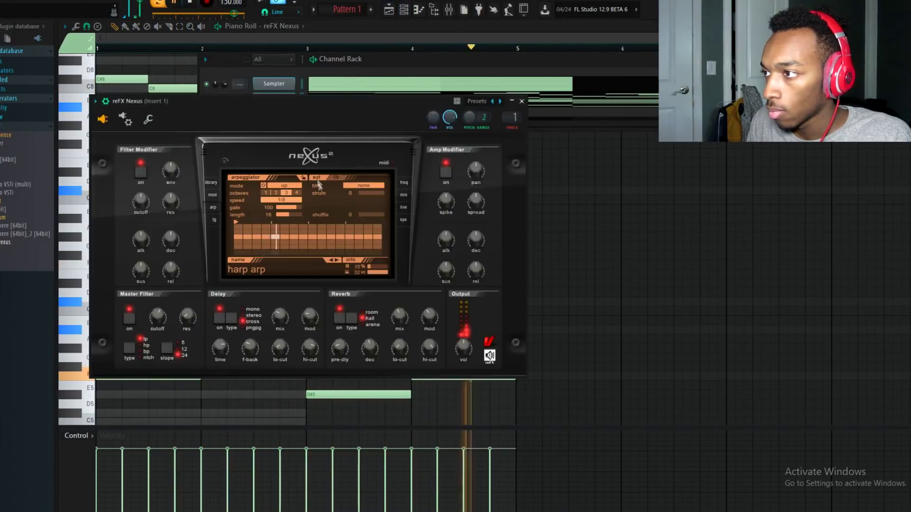
{"action": "left_click", "coordinate": [329, 36]}
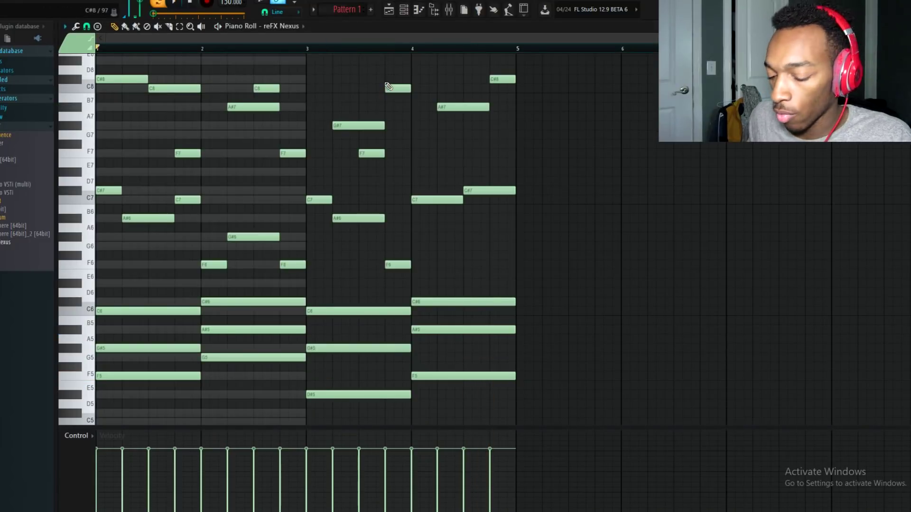
Transpose all notes of the reFX Nexus pattern down one octave and play it
{"action": "key", "text": "ctrl+Down"}
{"action": "scroll", "coordinate": [175, 116], "scroll_direction": "down", "scroll_amount": 4}
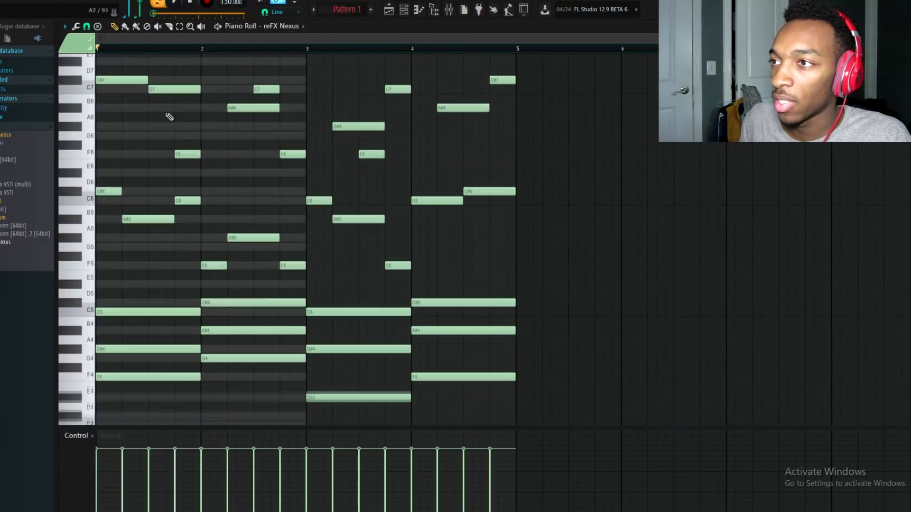
{"action": "key", "text": "space"}
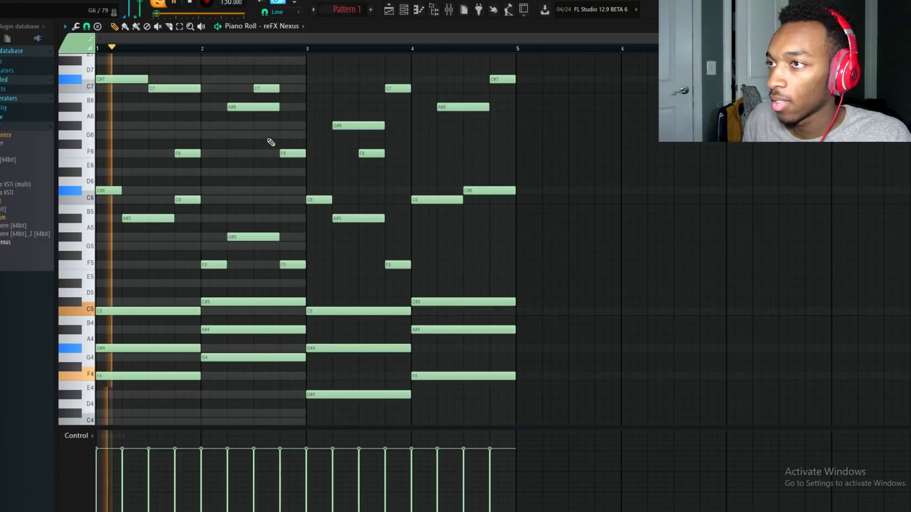
Set the reFX Nexus arpeggiator to 2 octaves during playback and stop the pattern
{"action": "left_click", "coordinate": [409, 17]}
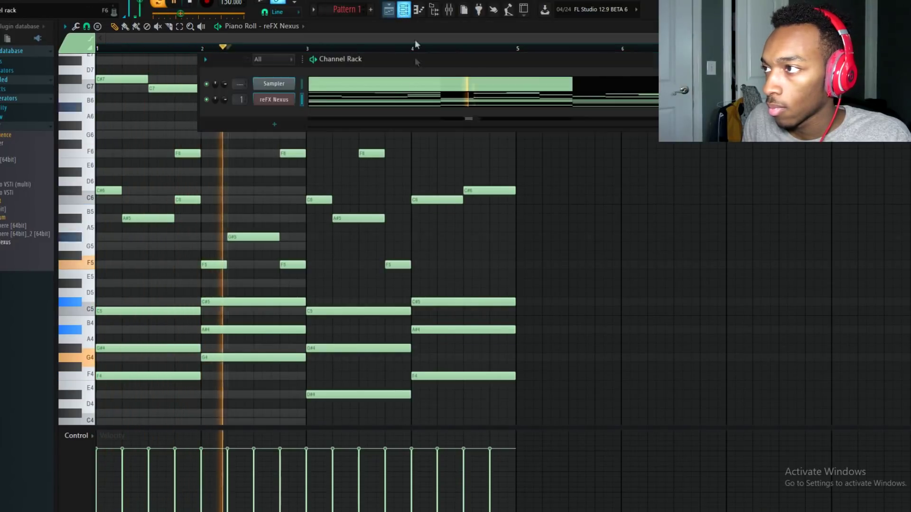
{"action": "left_click", "coordinate": [276, 100]}
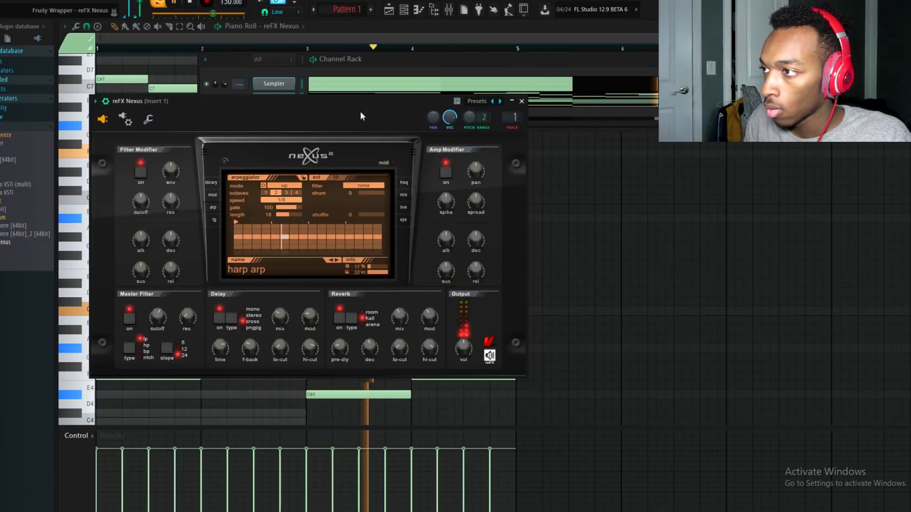
{"action": "left_click", "coordinate": [385, 65]}
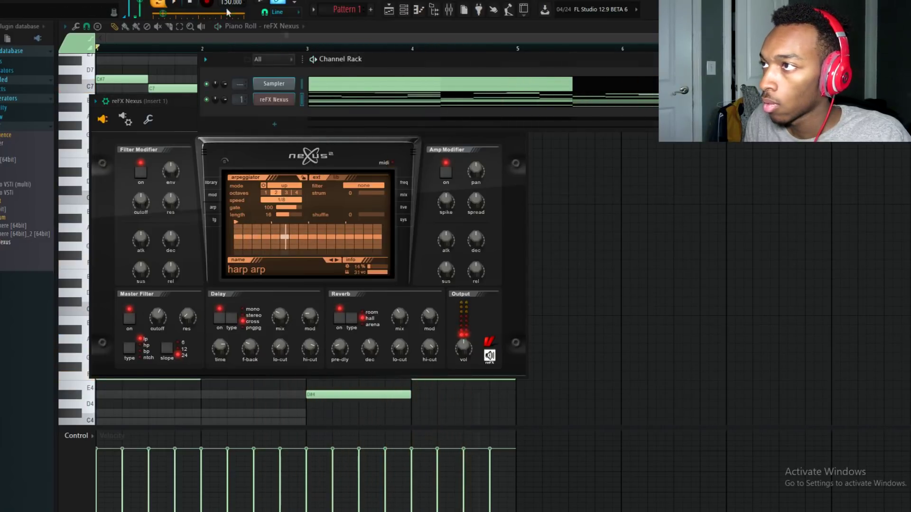
{"action": "left_click", "coordinate": [191, 5]}
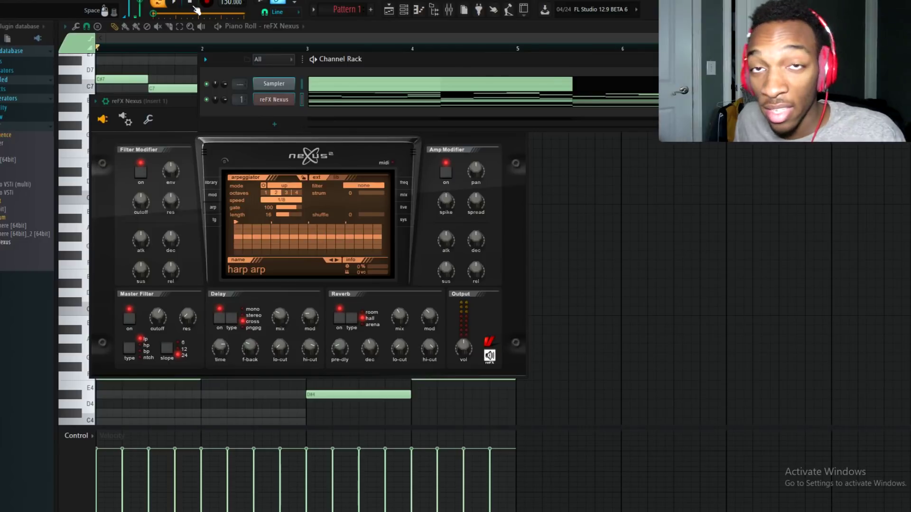
Review the bass, chord and layered melody notes across all four bars in the piano roll
{"action": "left_click", "coordinate": [306, 50]}
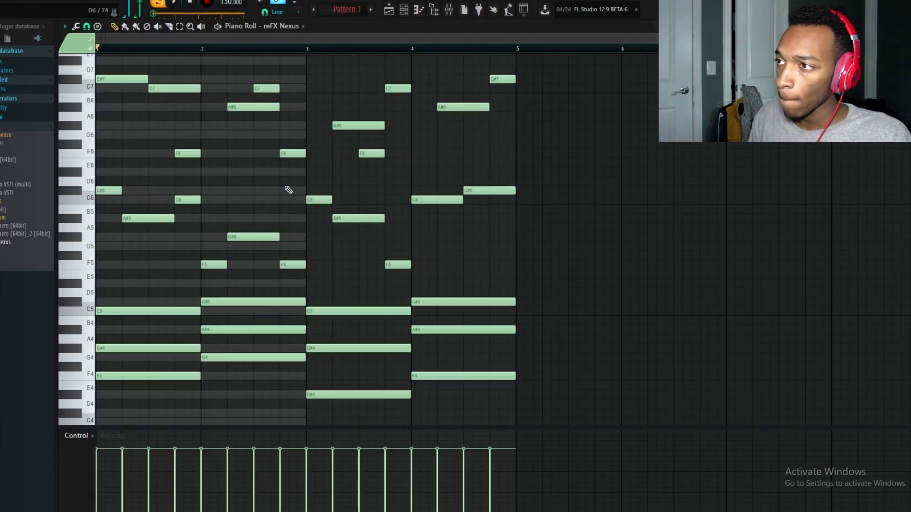
{"action": "scroll", "coordinate": [273, 196], "scroll_direction": "down", "scroll_amount": 3}
{"action": "scroll", "coordinate": [273, 195], "scroll_direction": "down", "scroll_amount": 4}
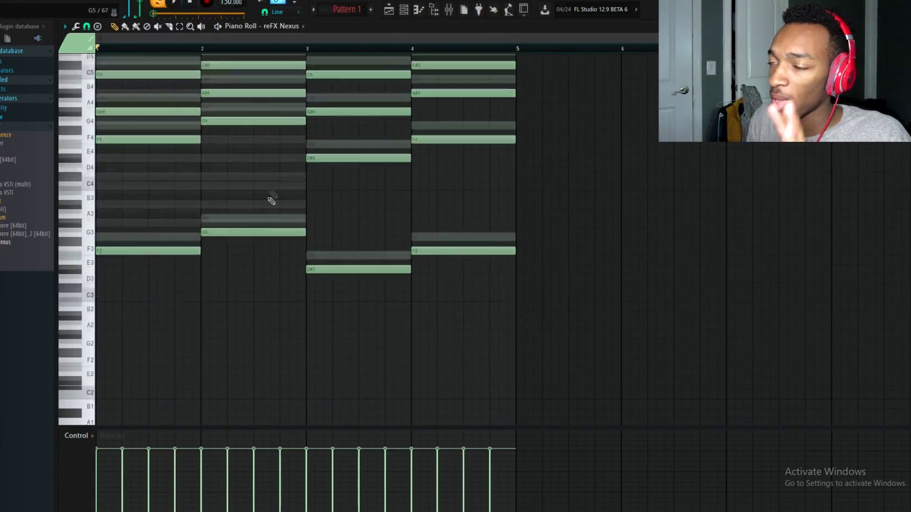
{"action": "scroll", "coordinate": [270, 195], "scroll_direction": "up", "scroll_amount": 8}
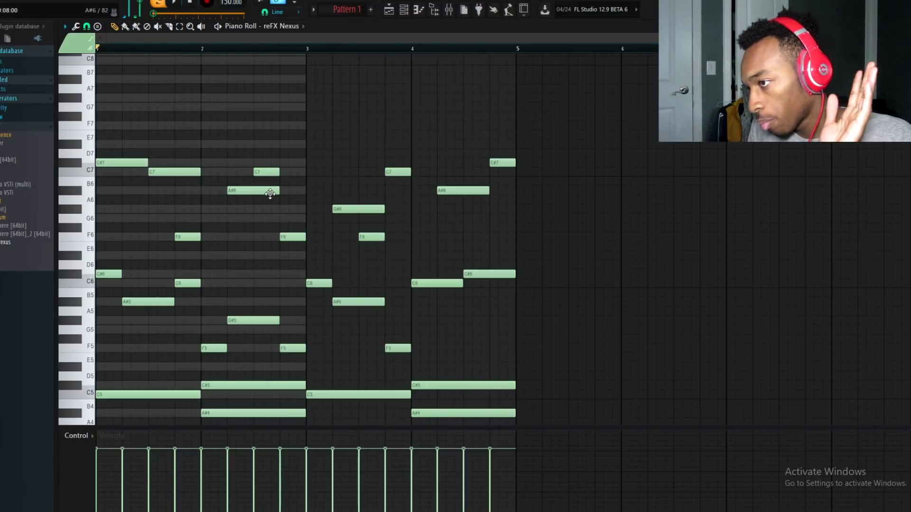
{"action": "scroll", "coordinate": [259, 185], "scroll_direction": "down", "scroll_amount": 4}
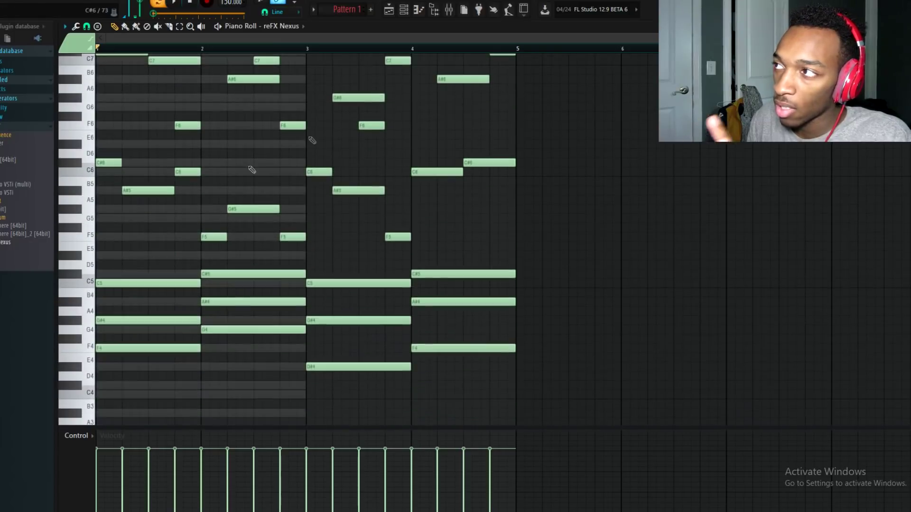
{"action": "left_click", "coordinate": [404, 10]}
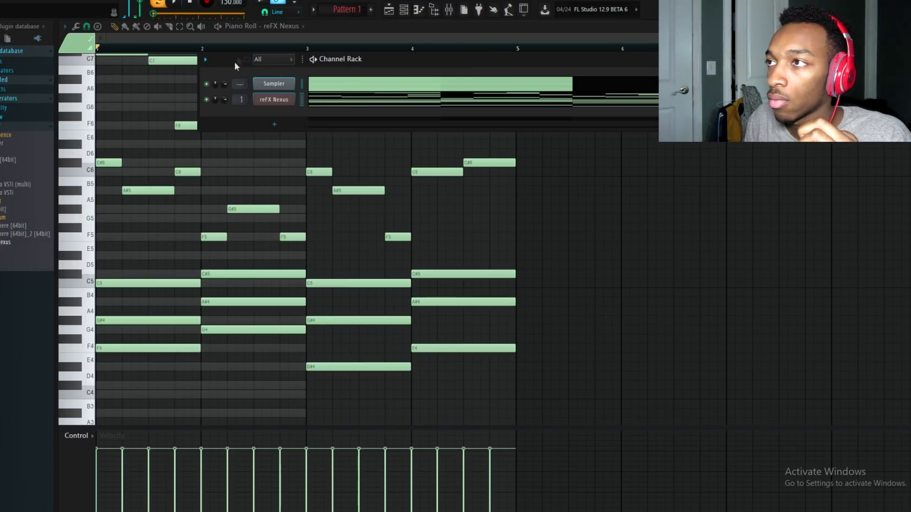
{"action": "left_click", "coordinate": [228, 41]}
{"action": "scroll", "coordinate": [323, 189], "scroll_direction": "up", "scroll_amount": 4}
{"action": "scroll", "coordinate": [323, 189], "scroll_direction": "down", "scroll_amount": 5}
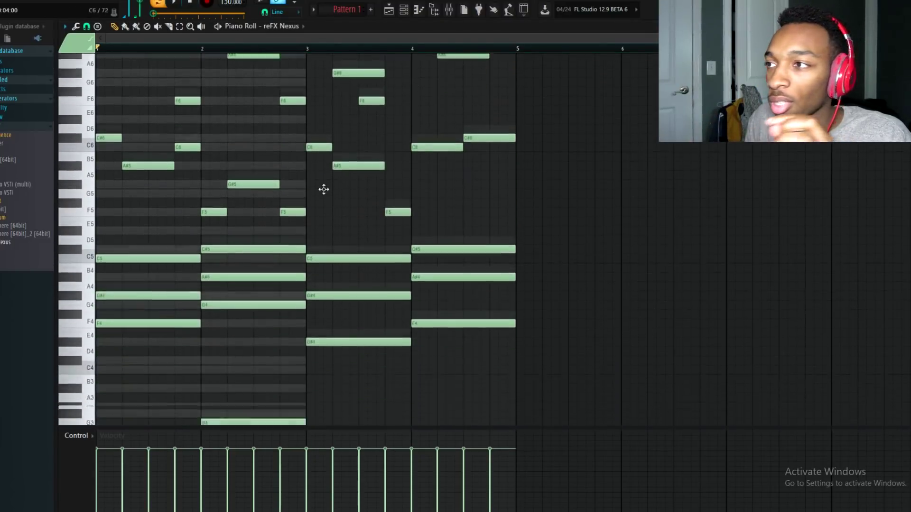
{"action": "scroll", "coordinate": [324, 189], "scroll_direction": "down", "scroll_amount": 3}
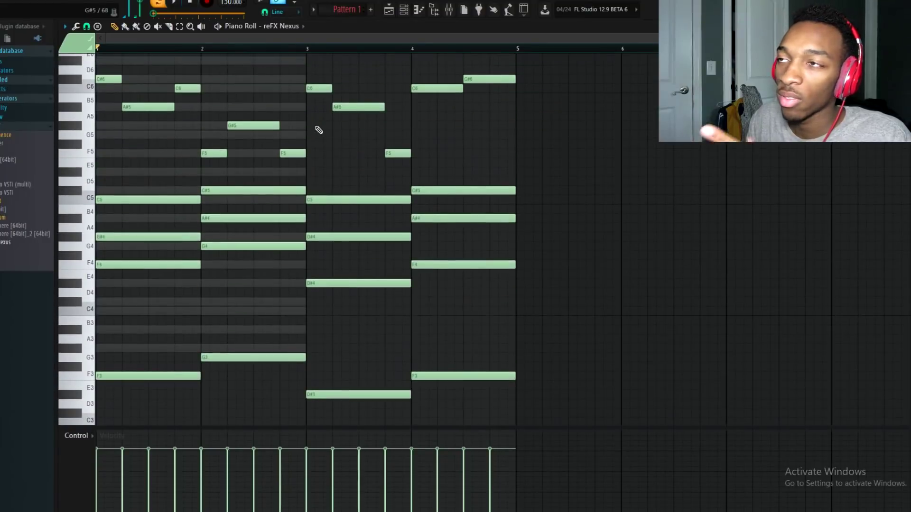